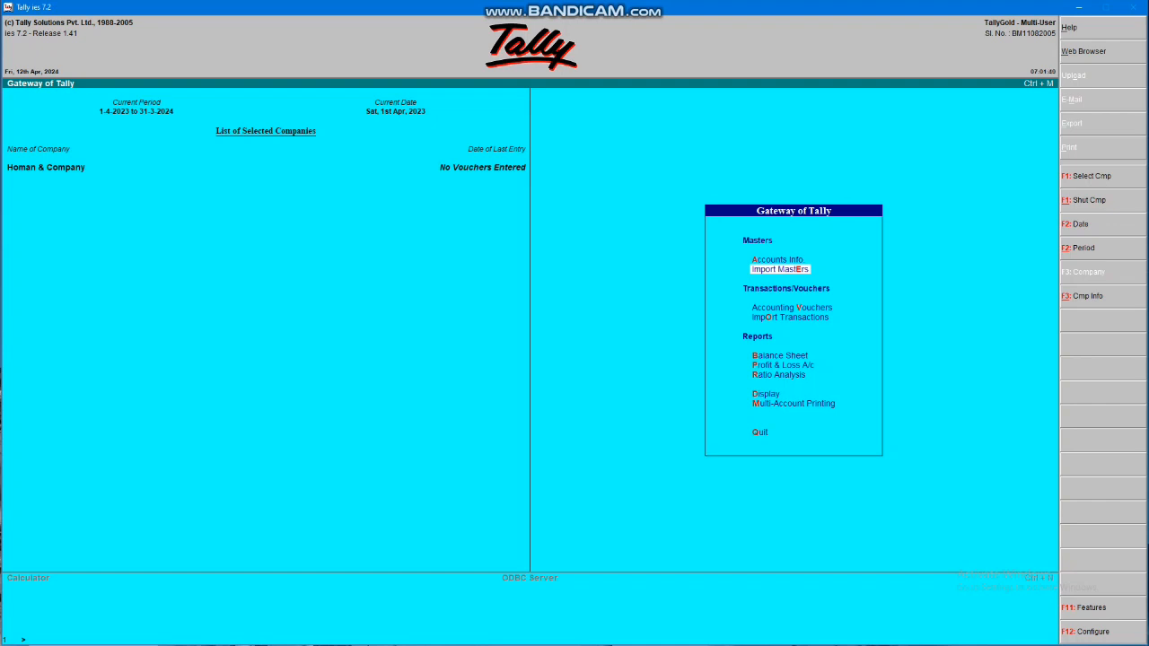
Open the Company Creation form from the Company Info menu (Alt+F3)
key(Down)
key(Down)
key(Down)
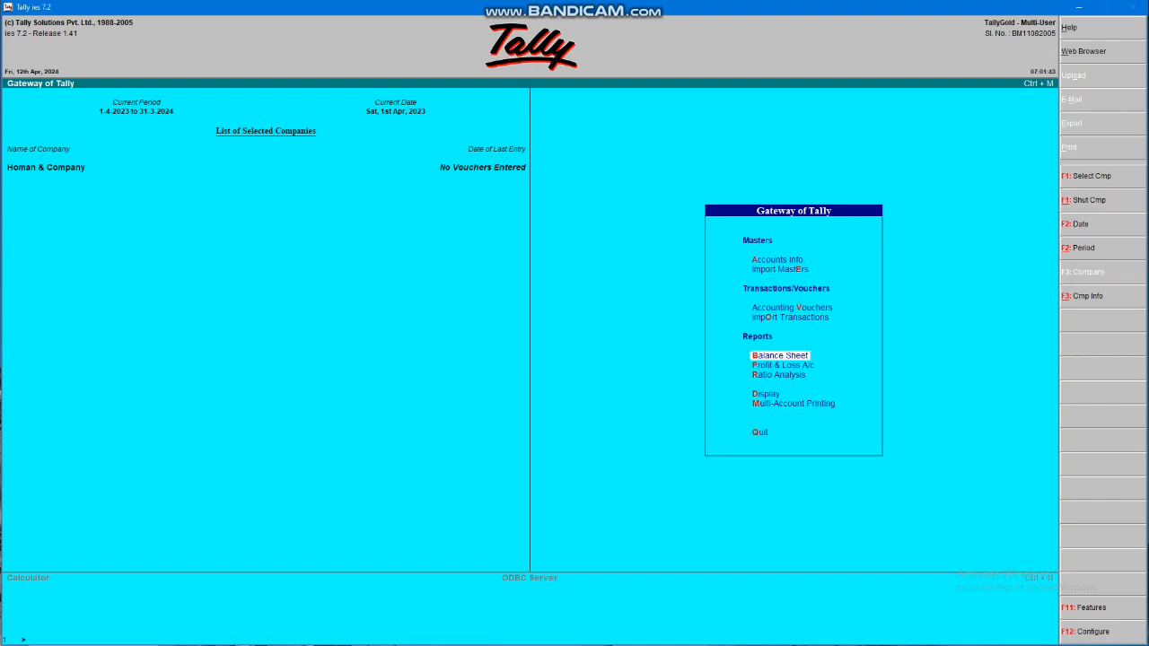
key(alt+F3)
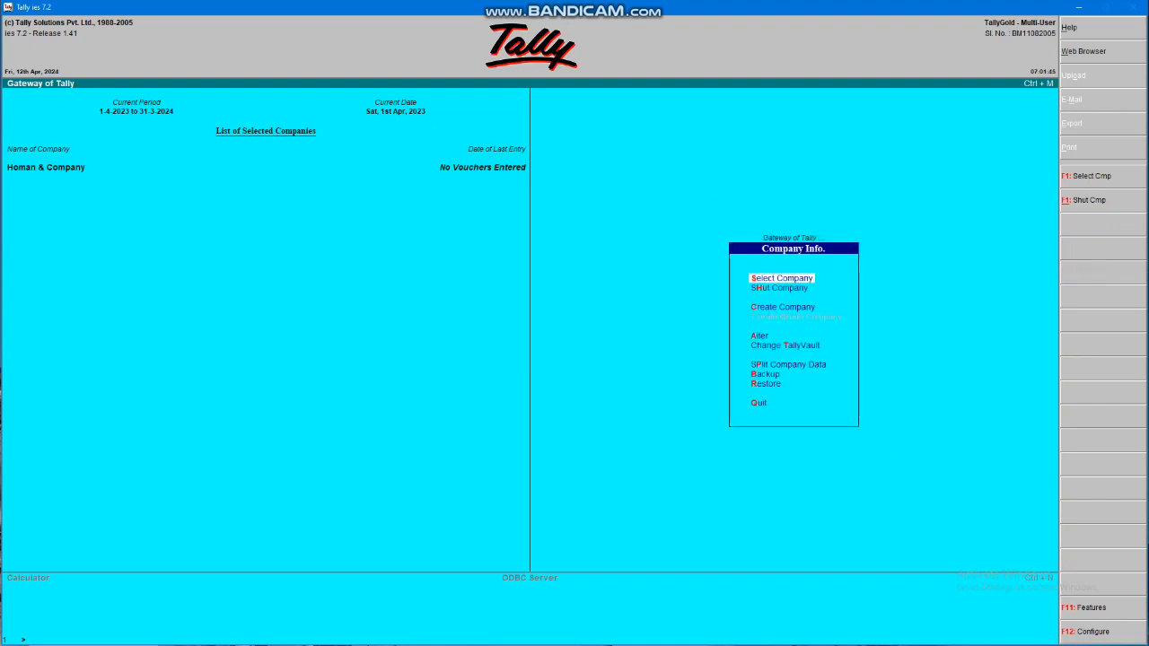
key(Down)
key(Down)
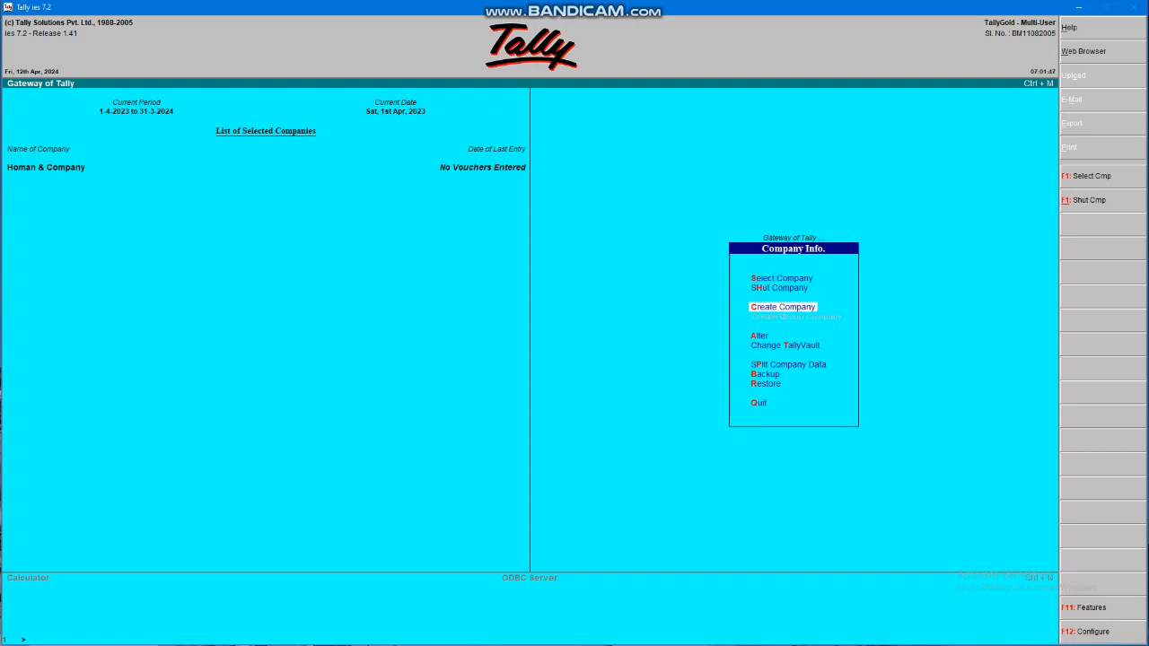
key(Return)
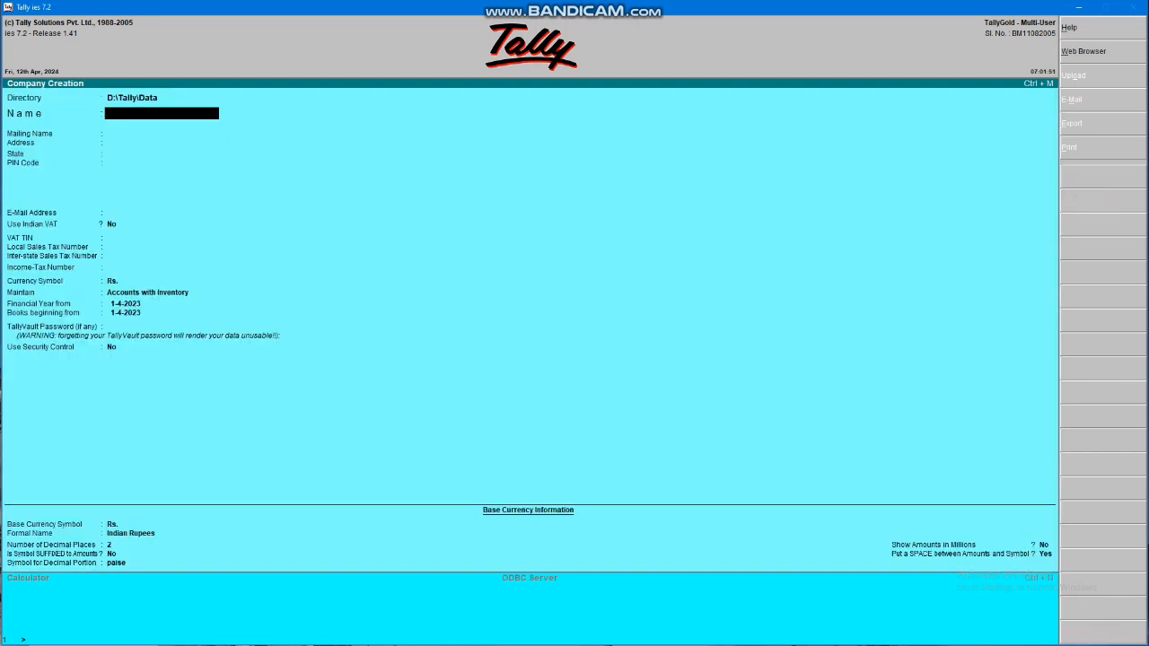
Name the company 'Vijyatrading &Company', fill the address, and choose Chhatisgarh as the state
text(Vijyatra)
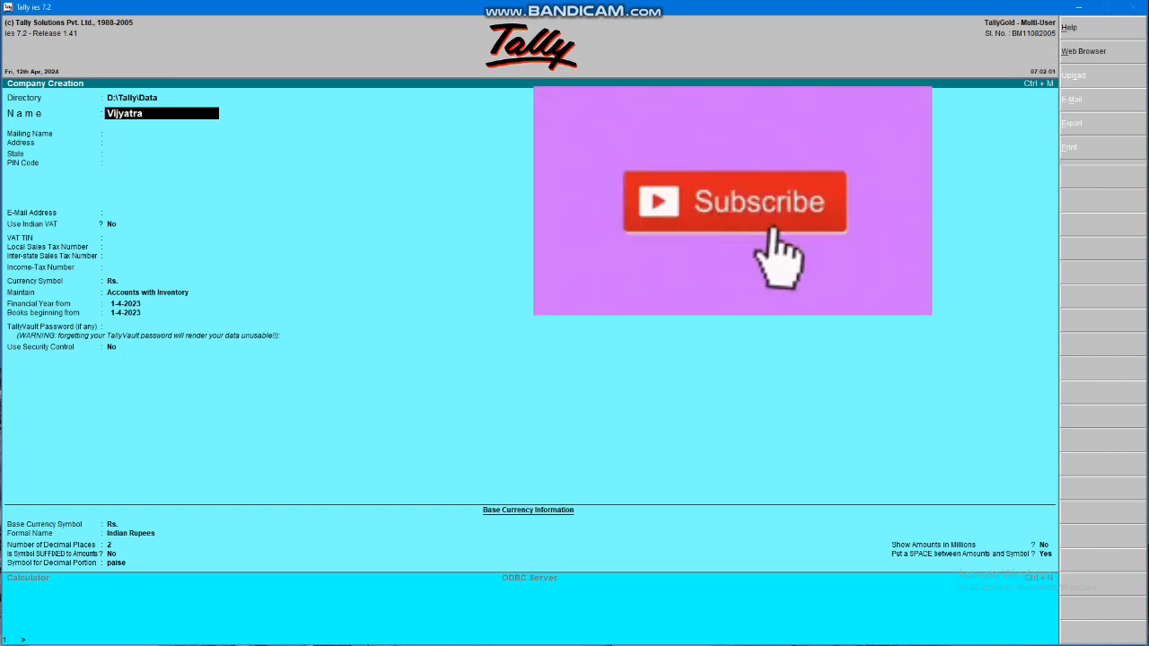
text(ding &Company)
key(Return)
key(Return)
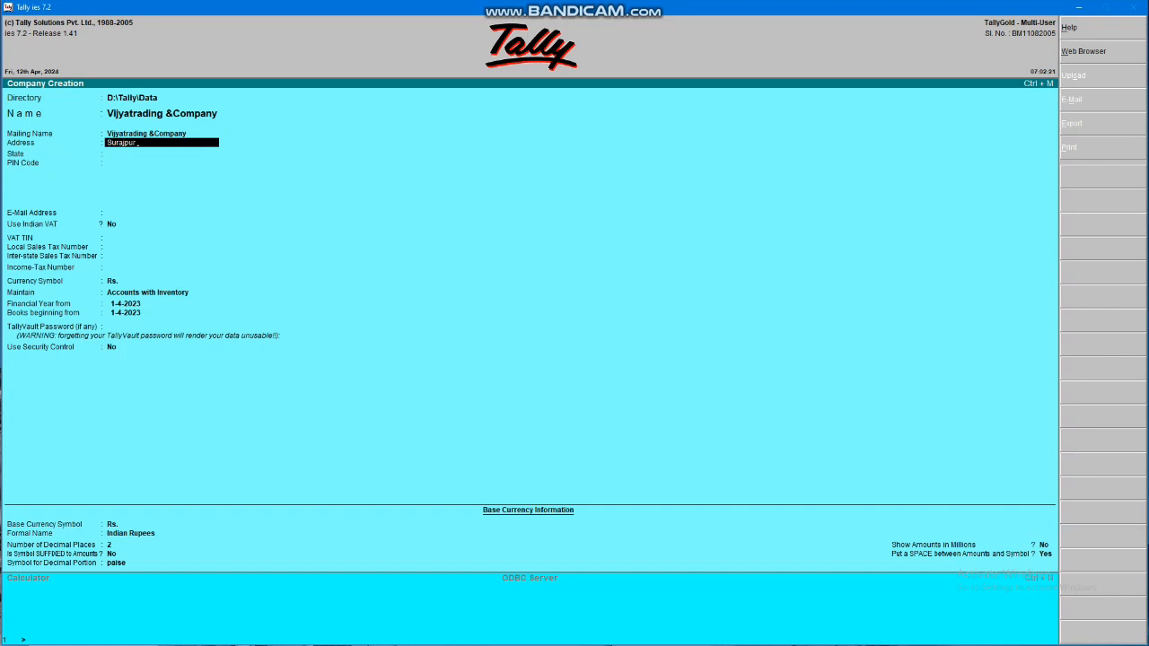
key(Return)
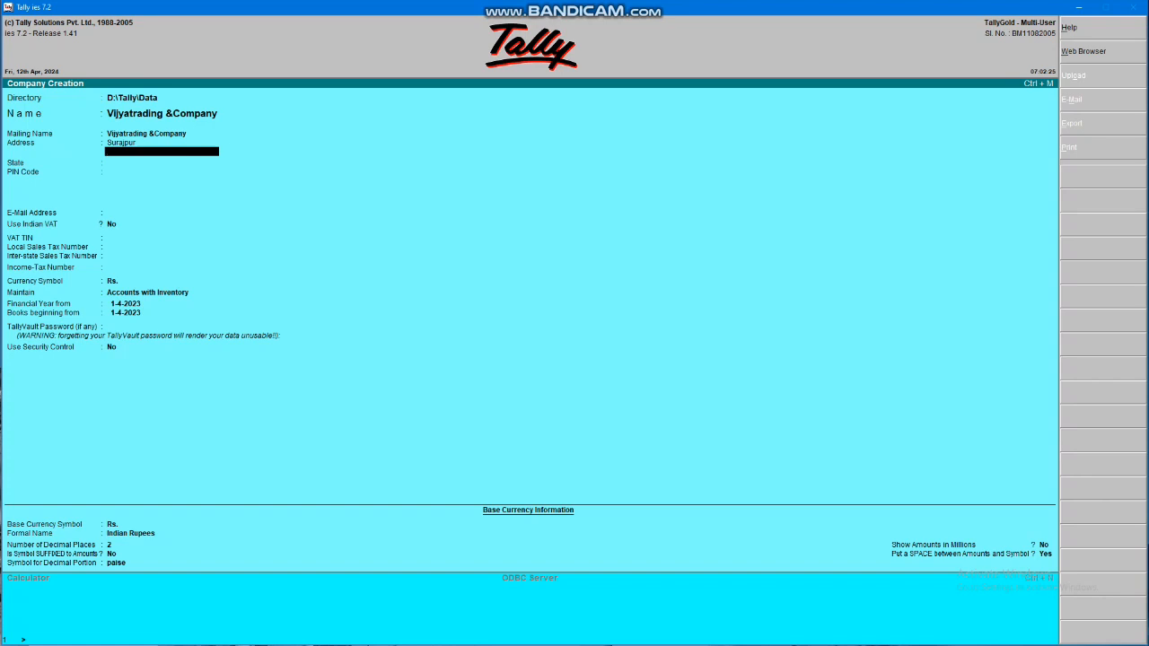
key(Return)
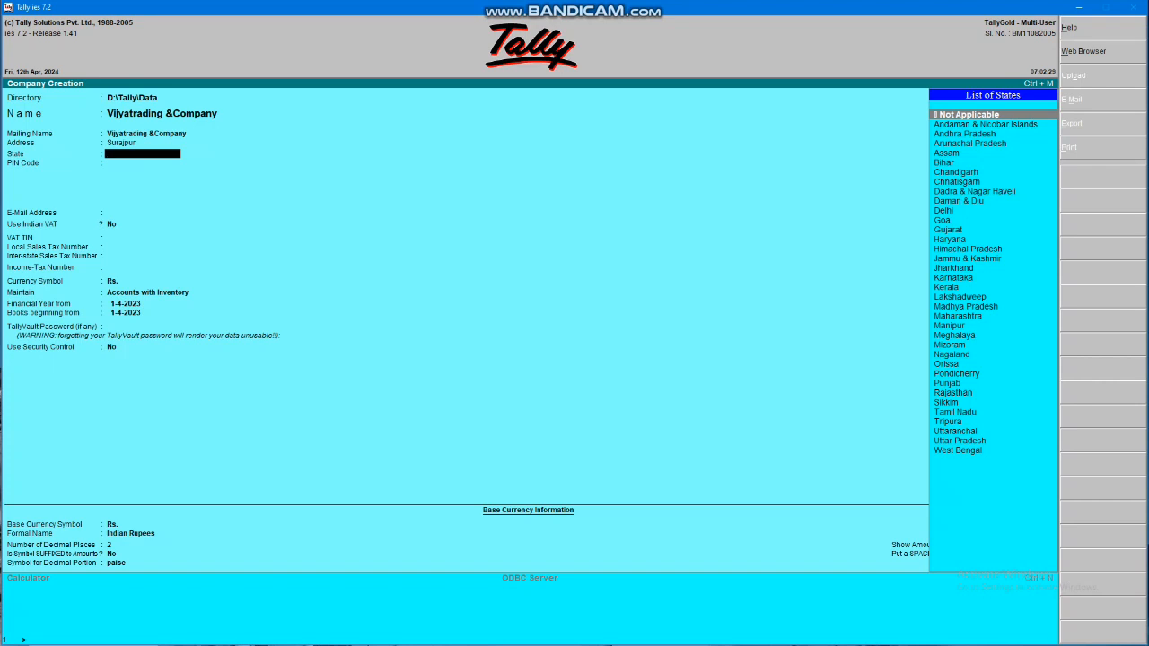
text(Chh)
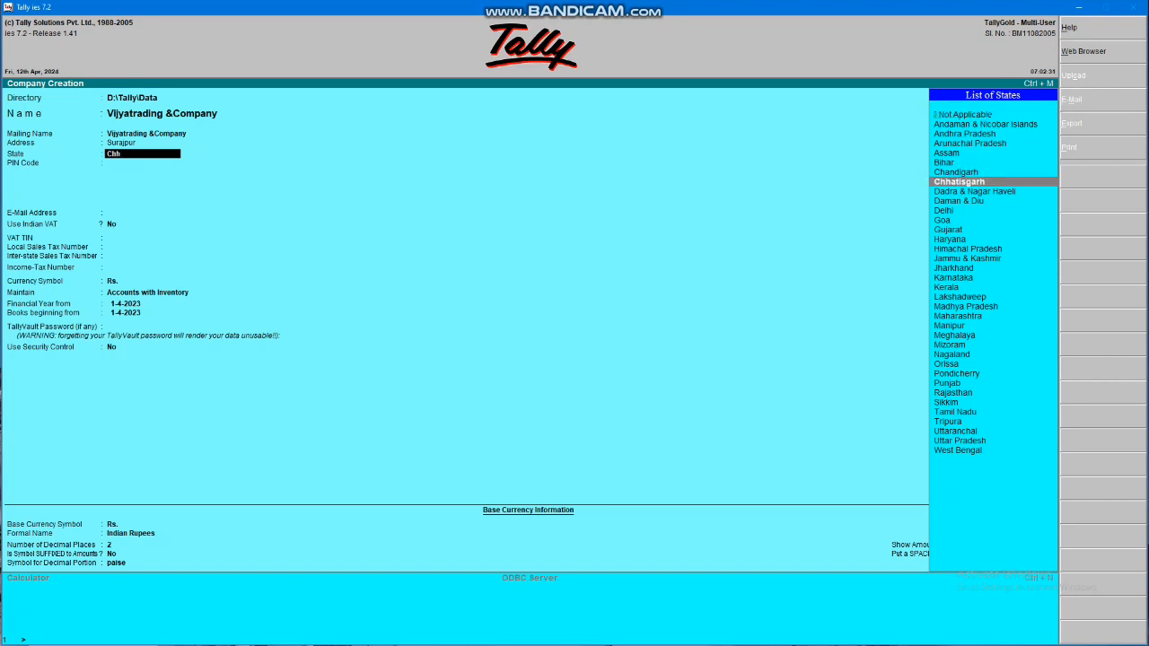
key(Return)
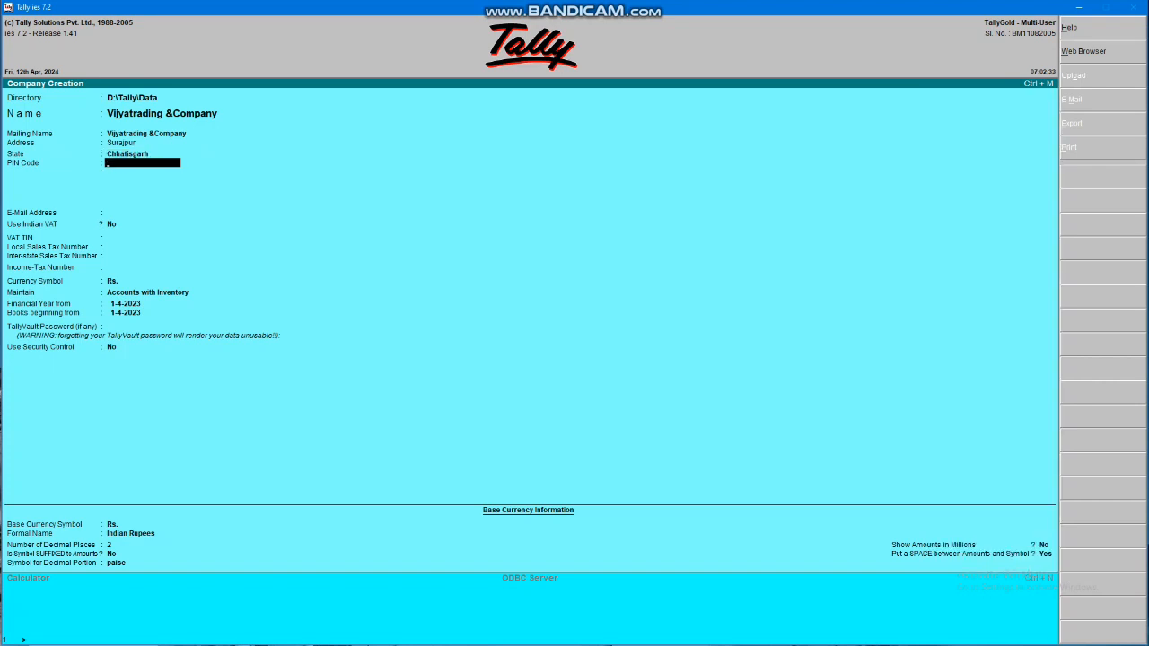
Enter the company's PIN code and e-mail address
text(493558)
key(Return)
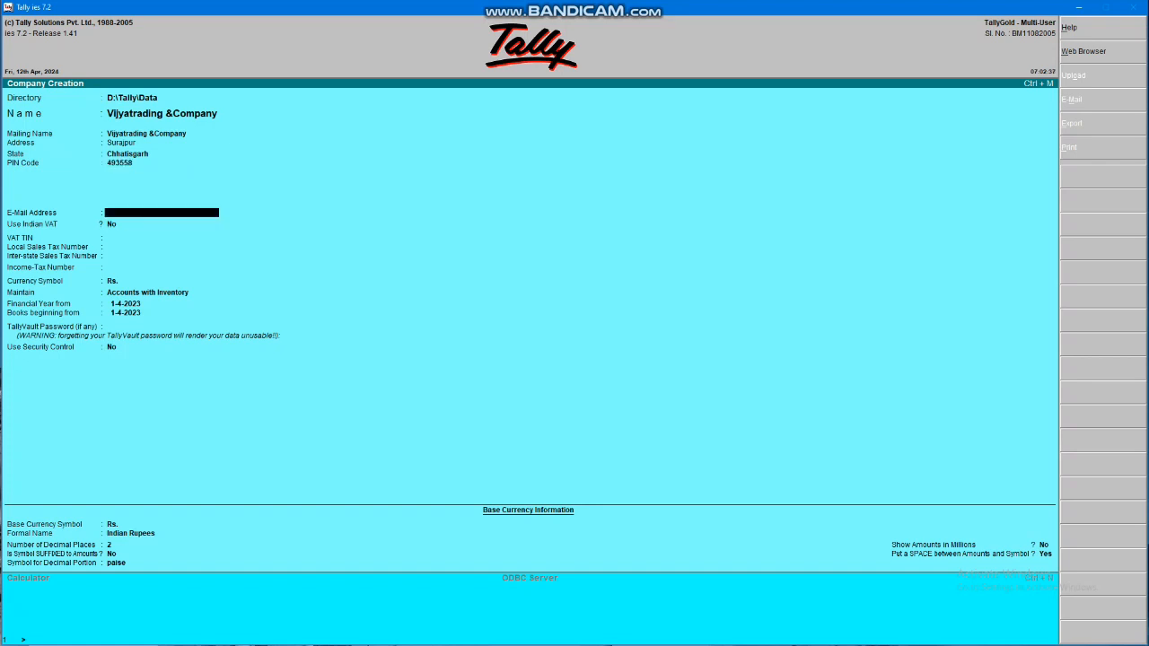
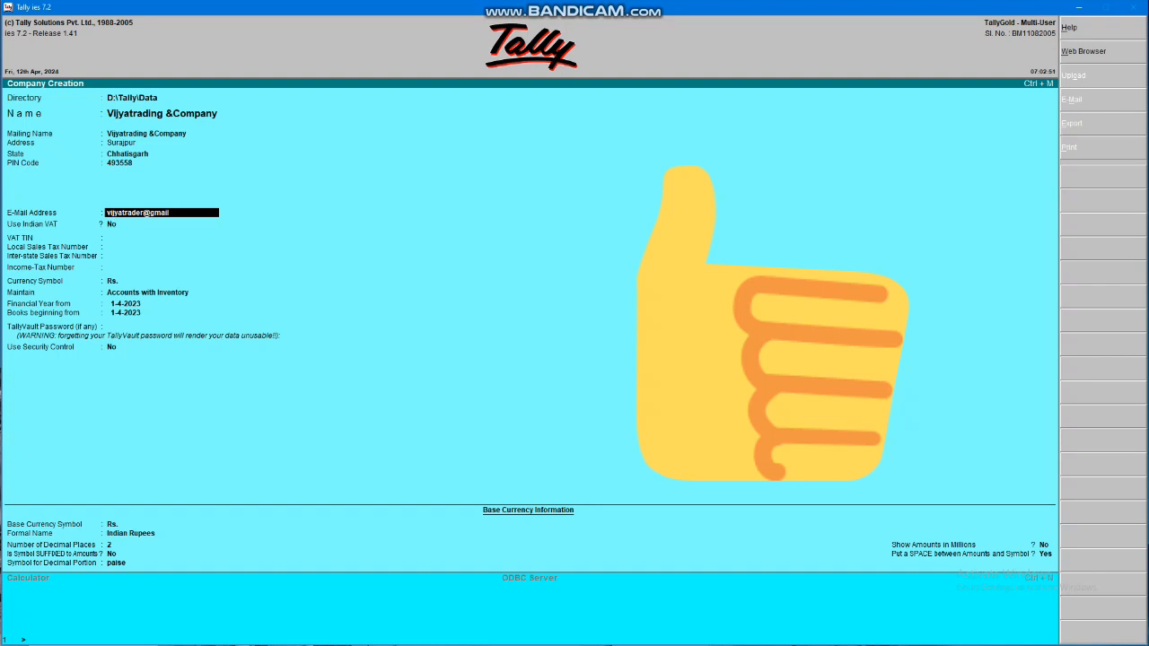
key(Return)
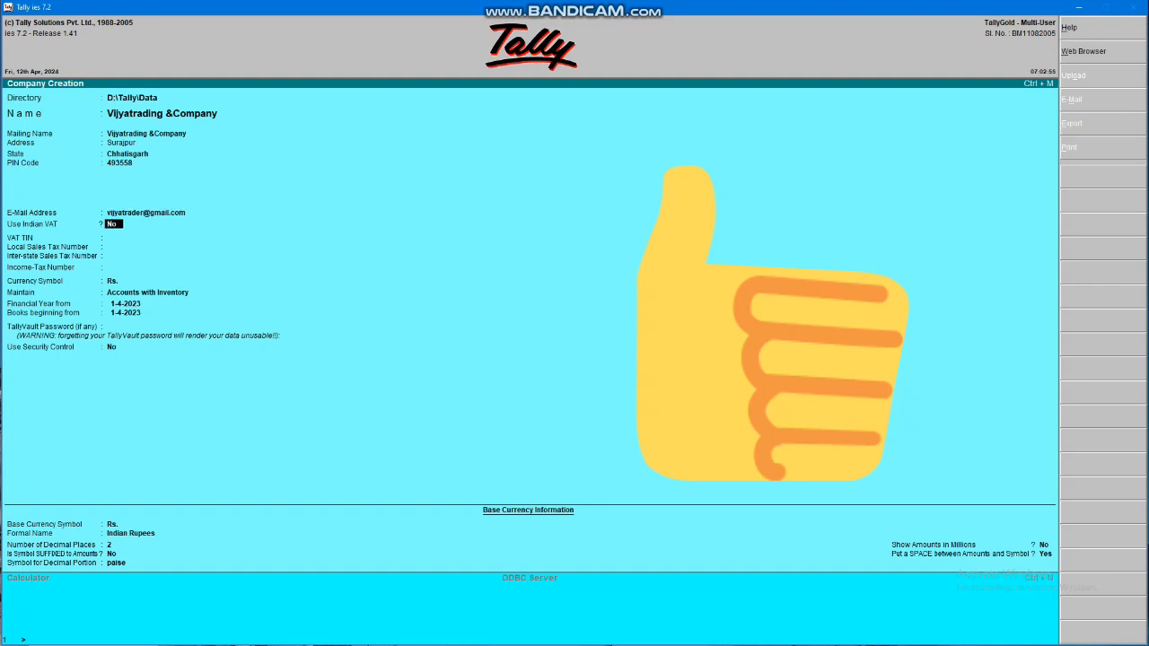
Set Use Indian VAT to No, skip the sales tax numbers, and enter the income-tax number
text(y)
key(Return)
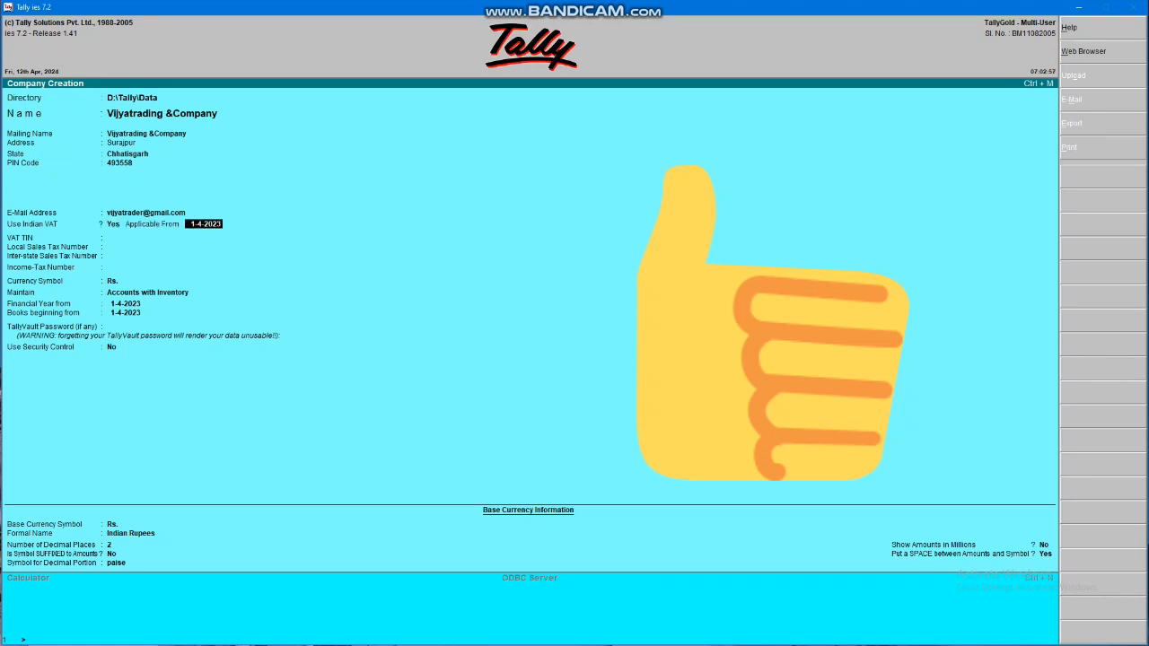
key(BackSpace)
text(n)
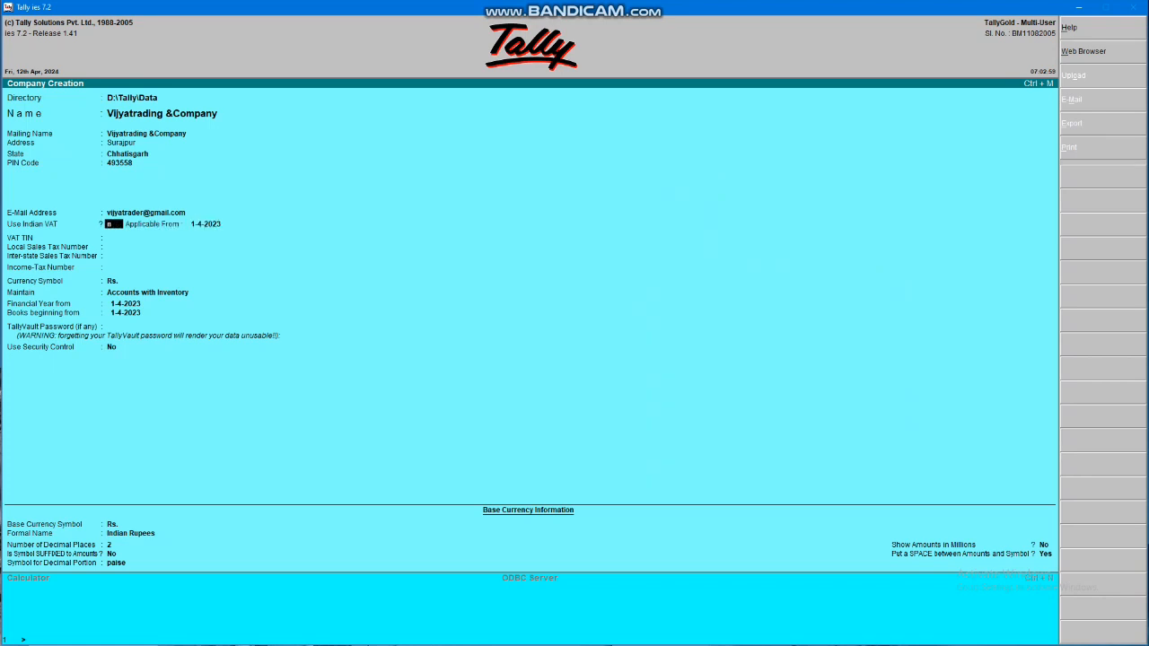
key(Return)
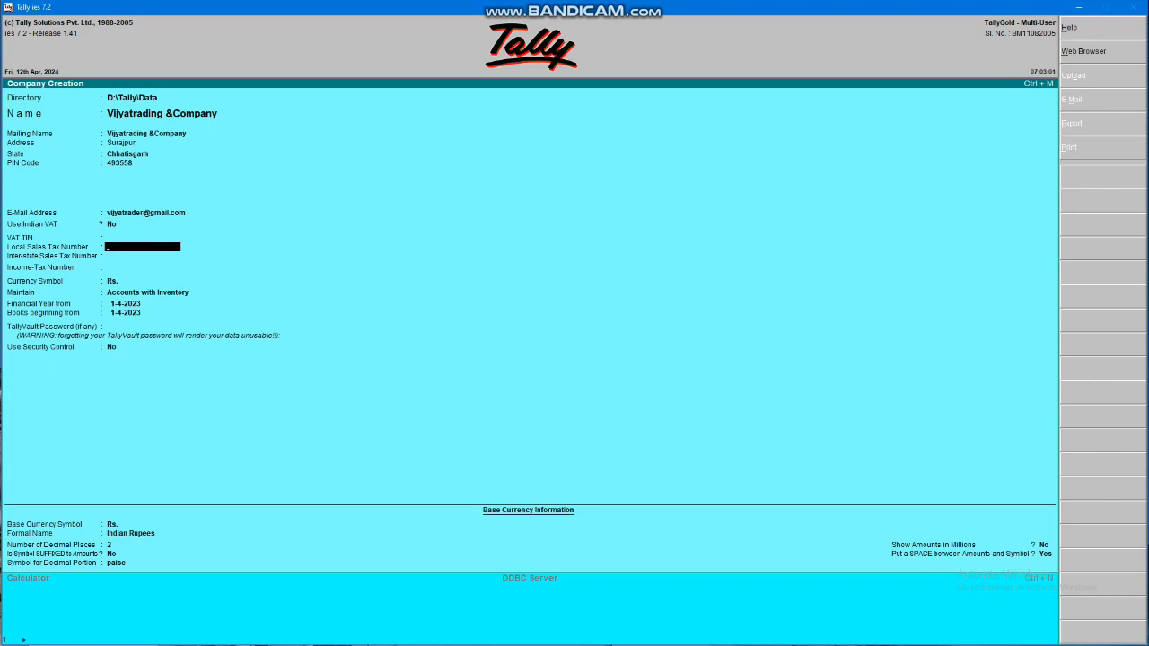
key(Return)
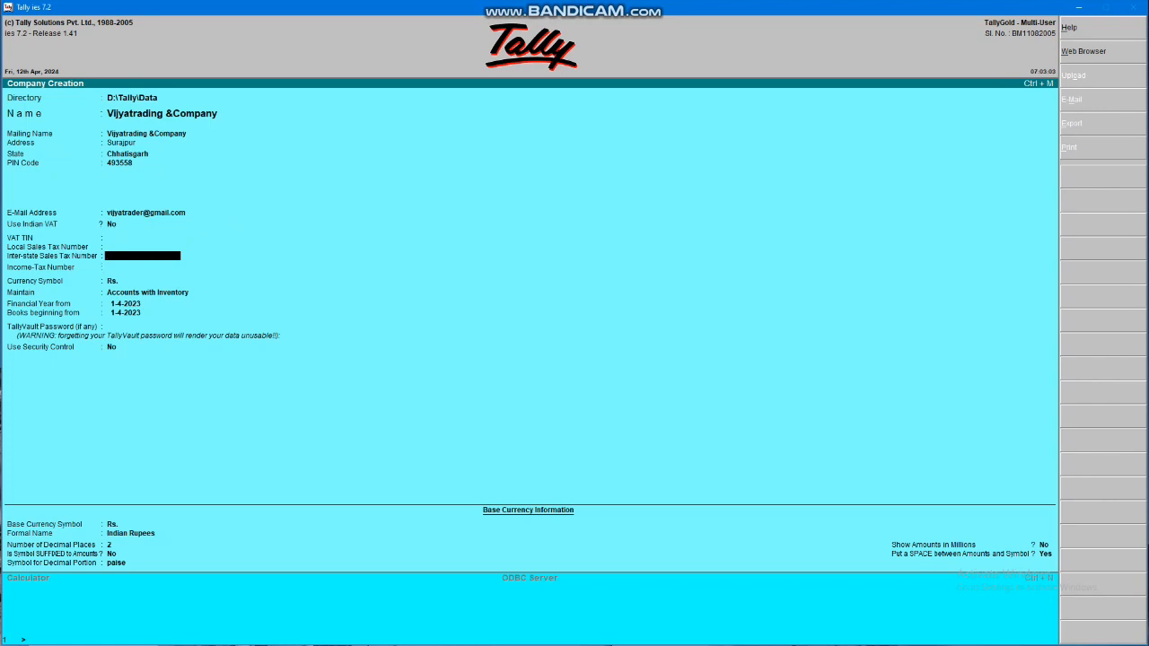
key(Return)
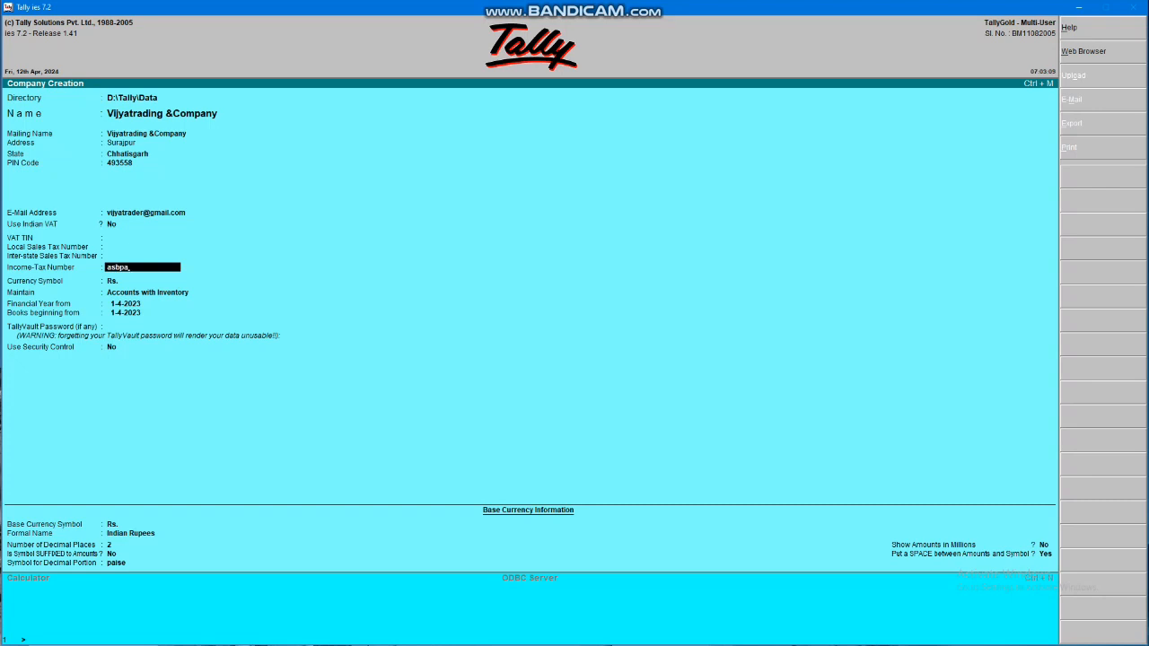
Keep Accounts with Inventory and start the financial year and books on 01.04.2024
key(Return)
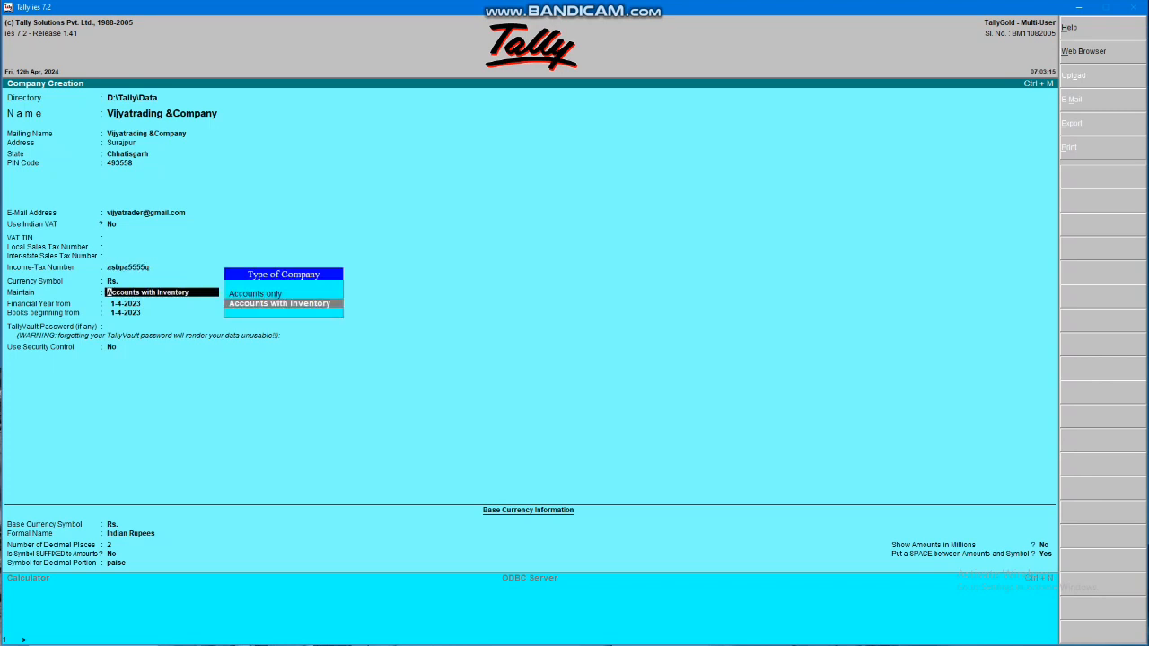
key(Up)
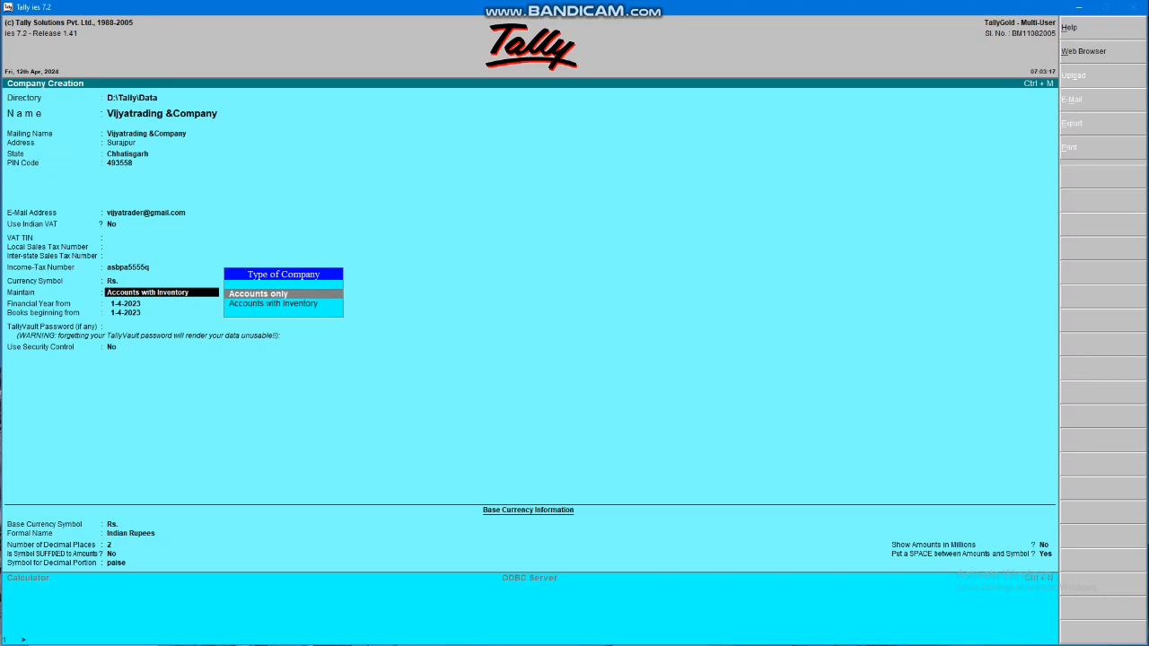
key(Down)
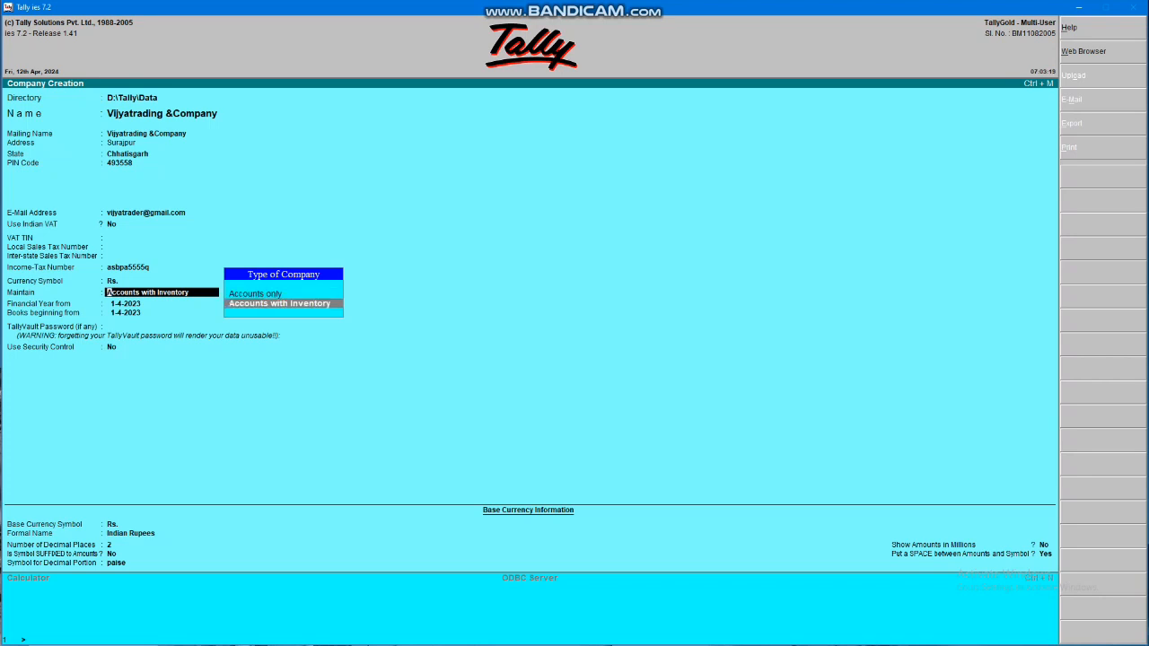
key(Return)
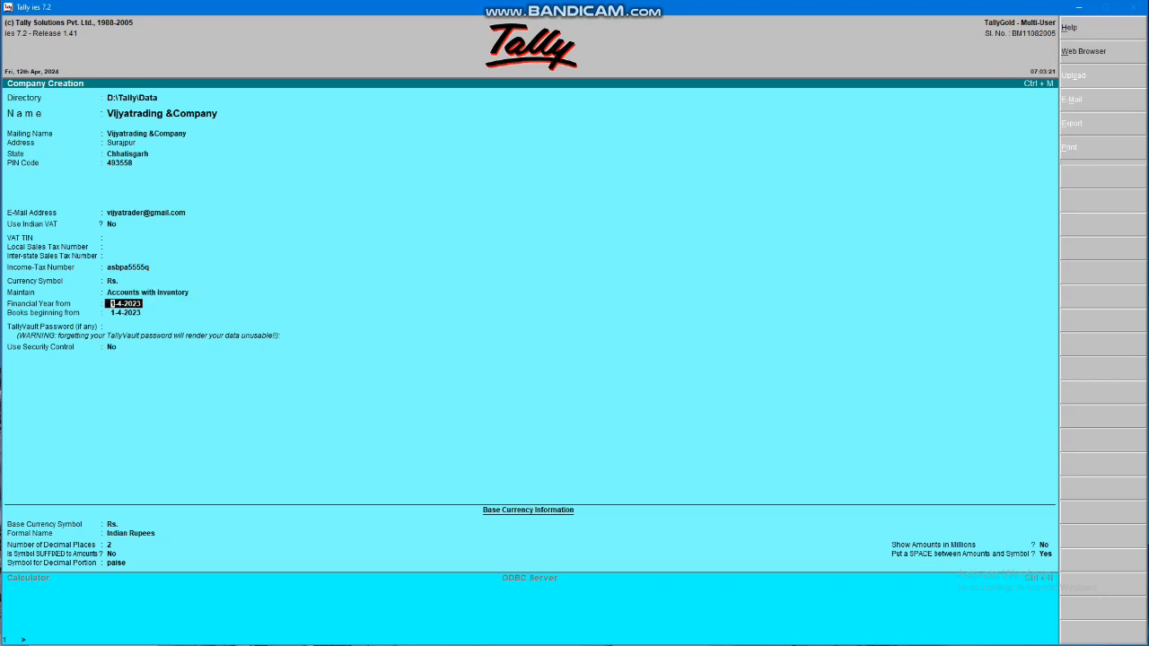
text(01.)
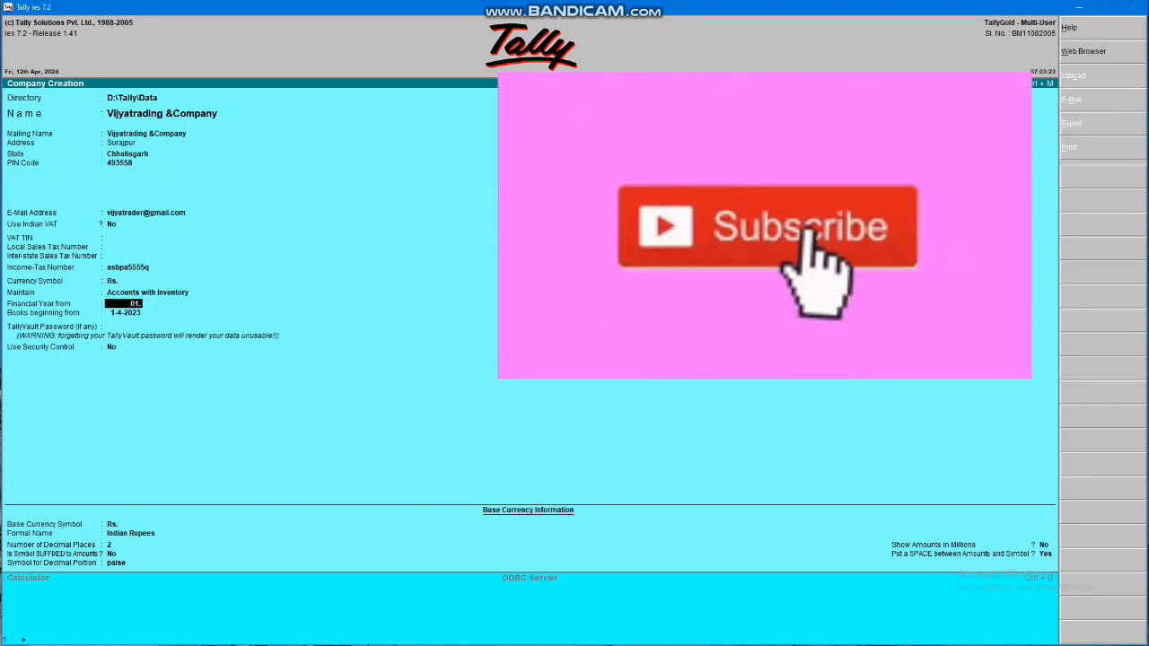
text(04.2)
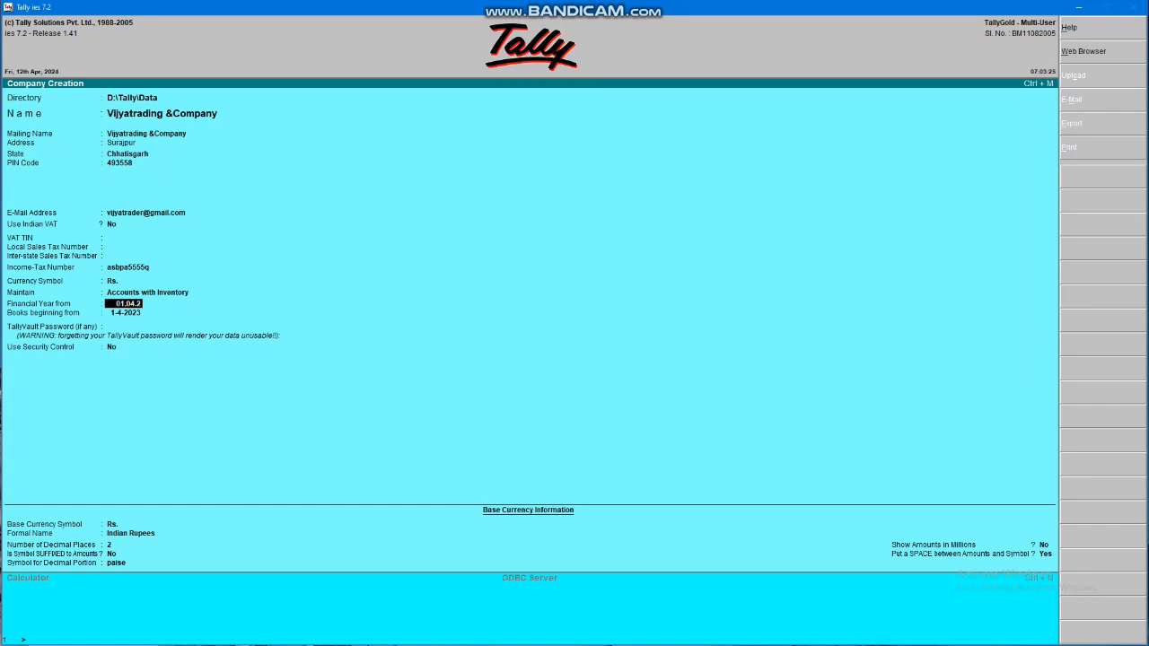
text(024)
key(Return)
key(Return)
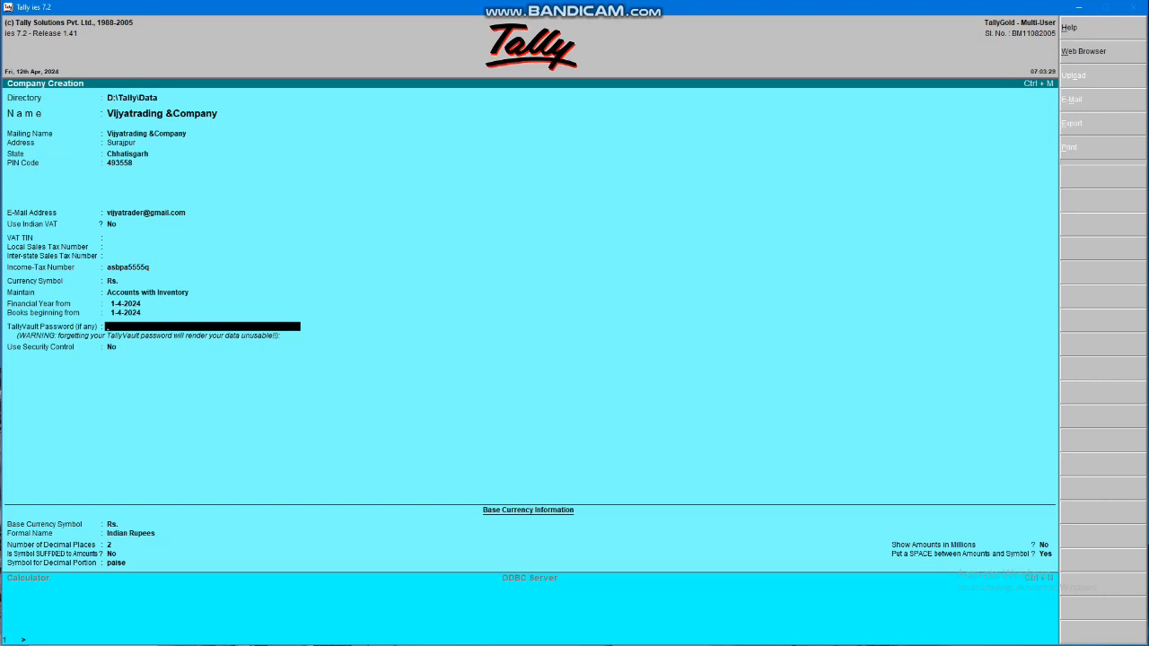
key(Return)
Set Use Security Control to No and save the new company
key(y)
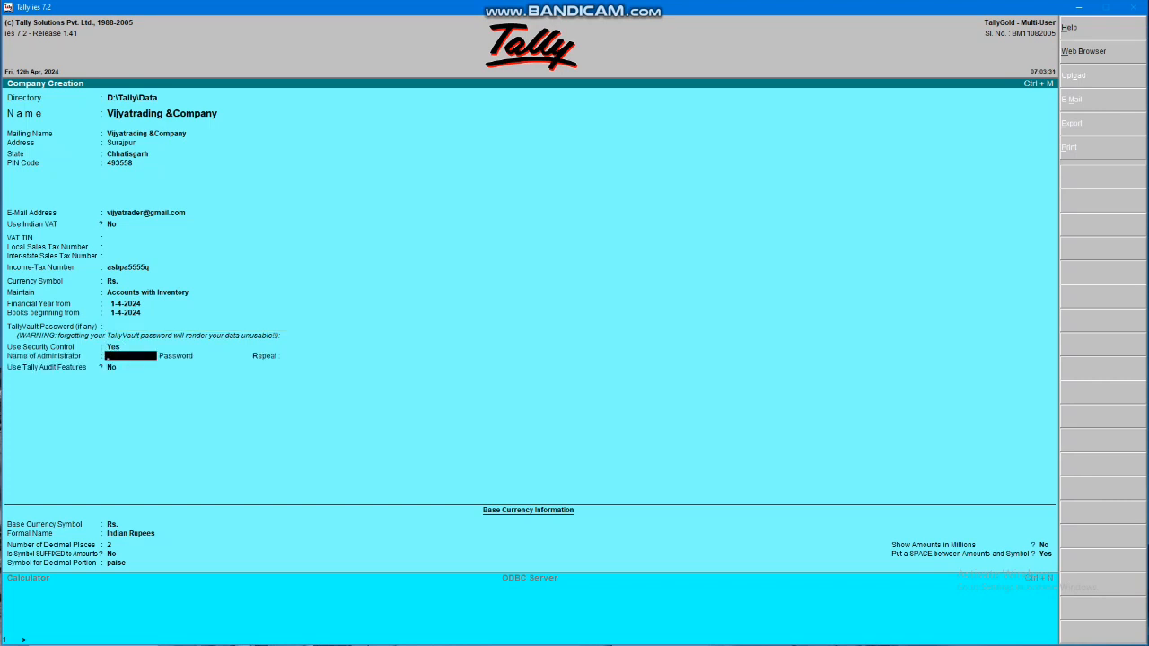
key(BackSpace)
text(n)
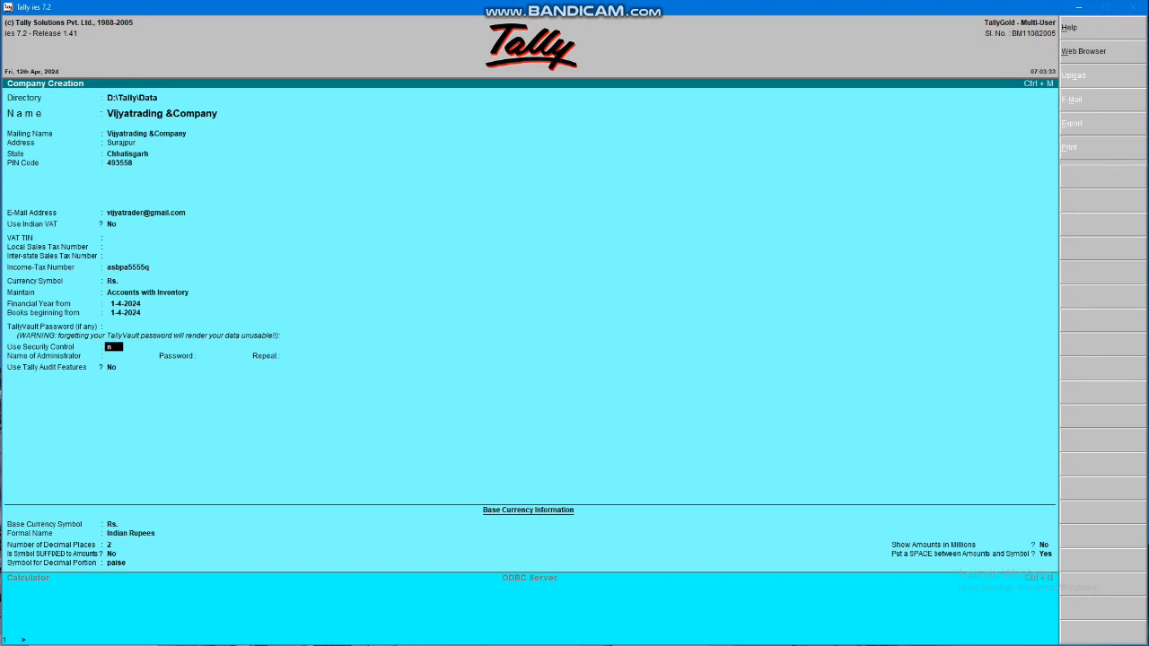
key(Return)
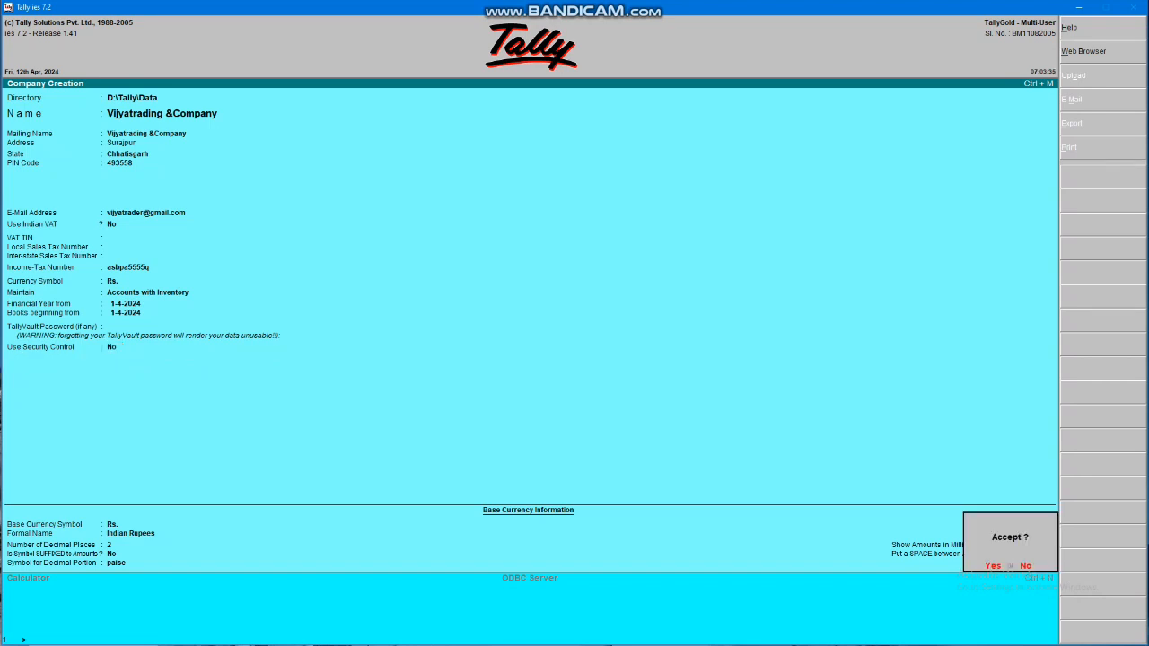
key(Return)
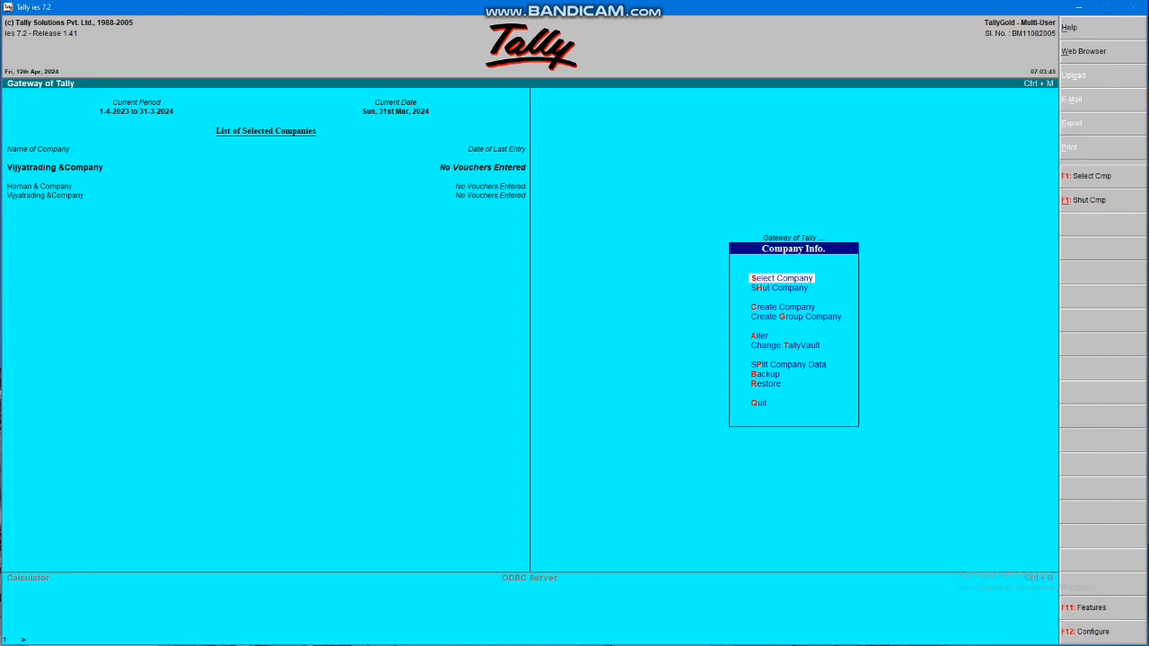
Close Company Info and move to Accounting Vouchers in the Gateway of Tally
key(Escape)
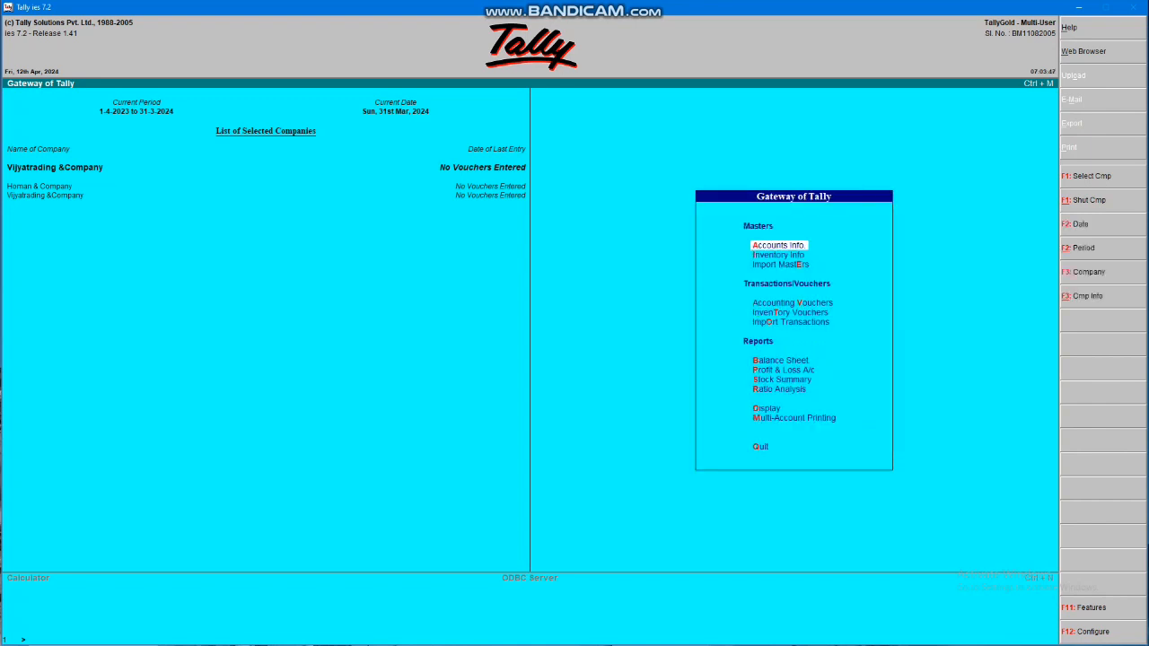
key(Down)
key(Down)
key(Down)
key(Down)
key(Down)
key(Down)
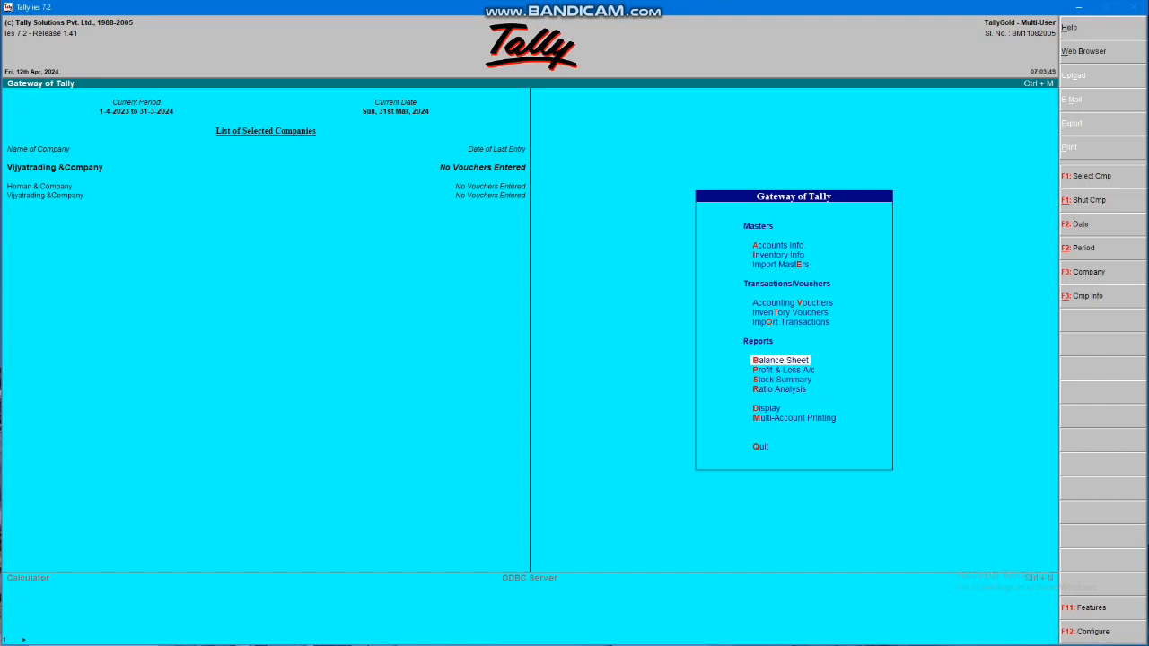
key(Up)
key(Up)
key(Up)
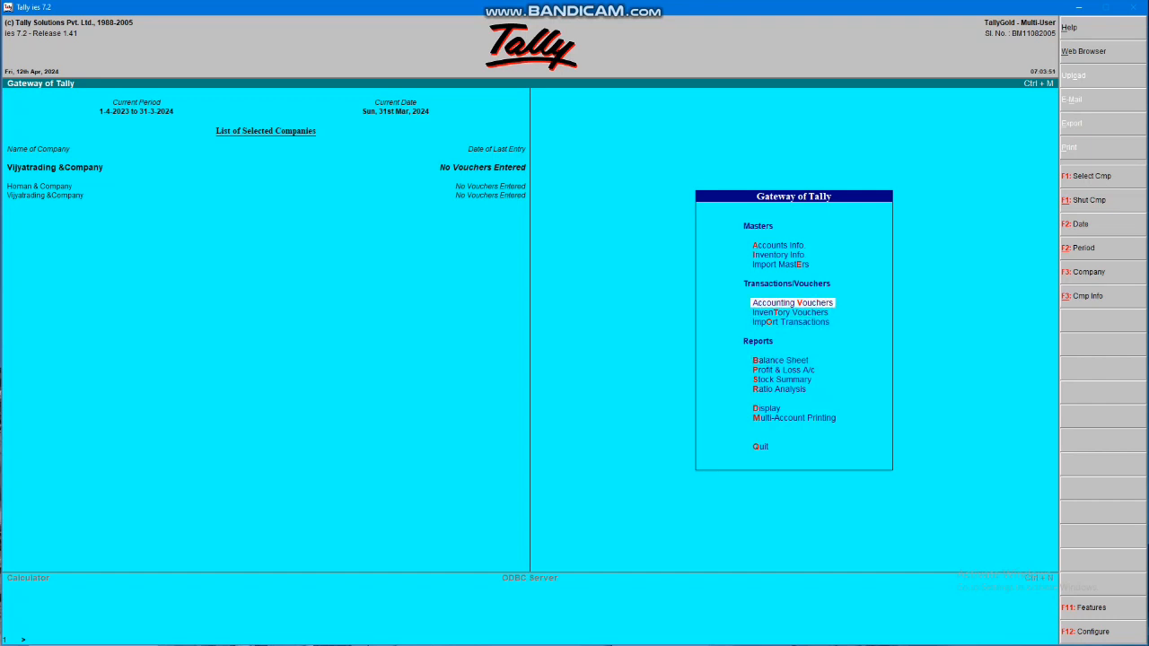
Start Purchase voucher No. 1 (F9) with reference bill no.1
key(Return)
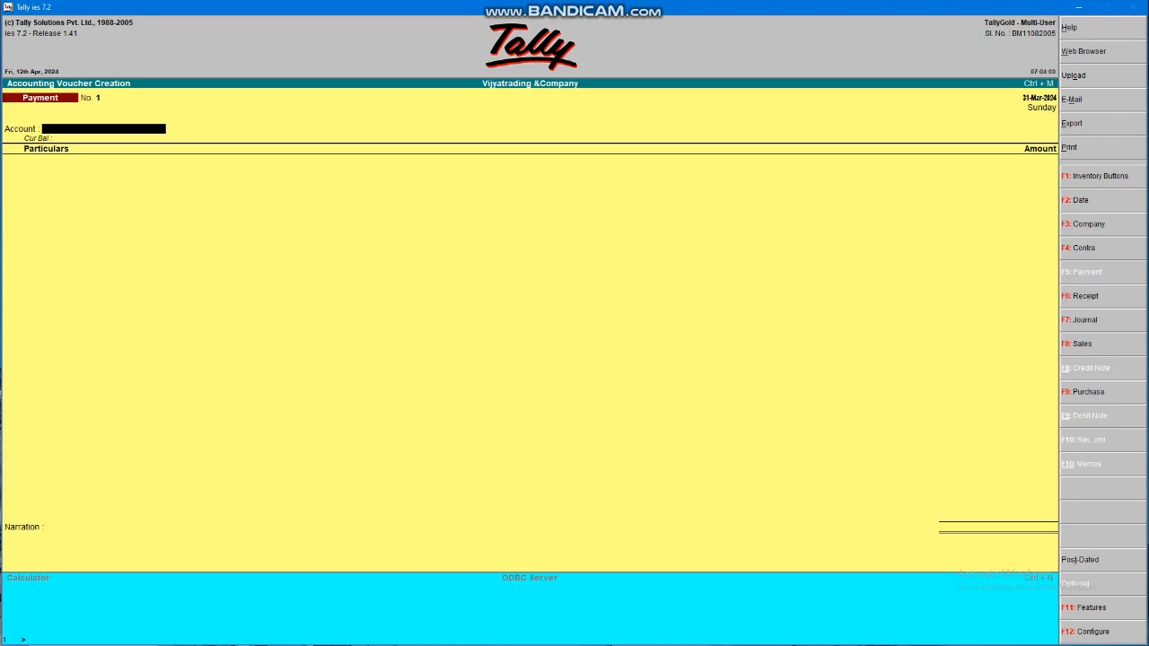
key(F9)
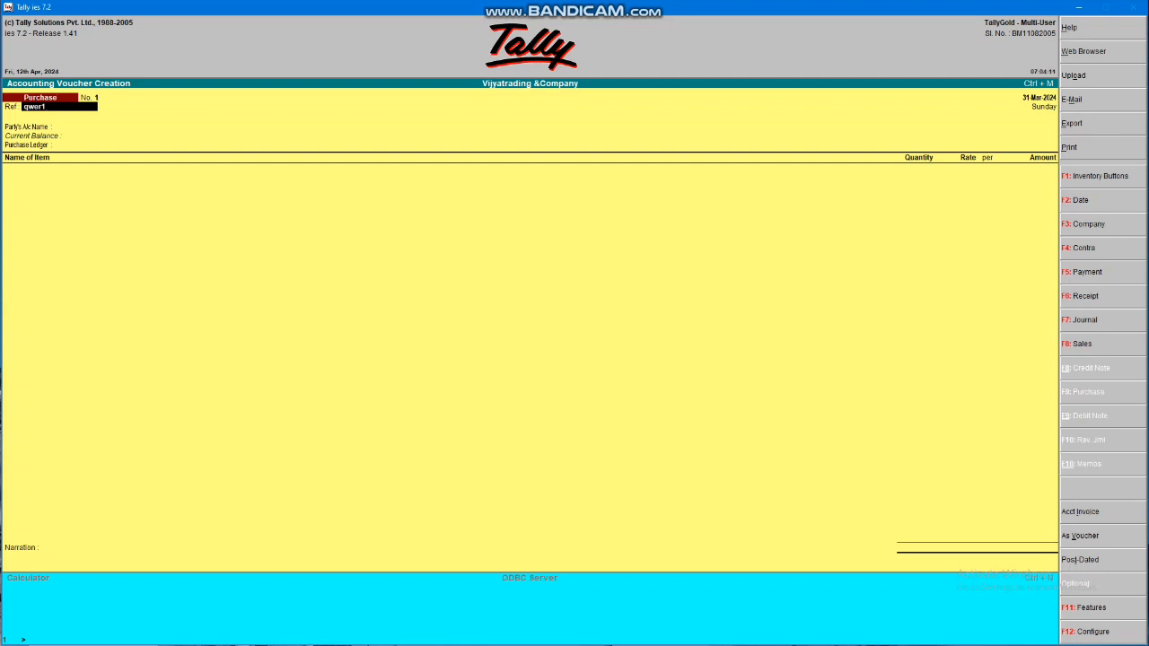
key(BackSpace)
key(BackSpace)
key(BackSpace)
key(BackSpace)
key(BackSpace)
key(BackSpace)
key(Return)
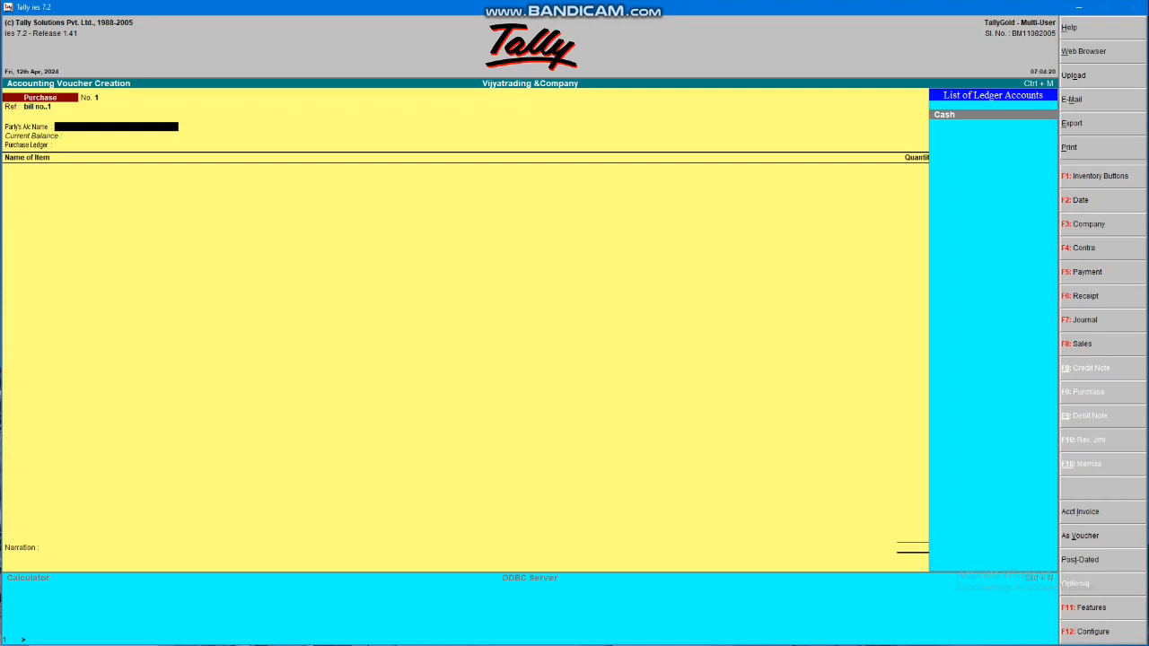
Choose Cash as the party account and enter the supplier's sales tax number
key(Return)
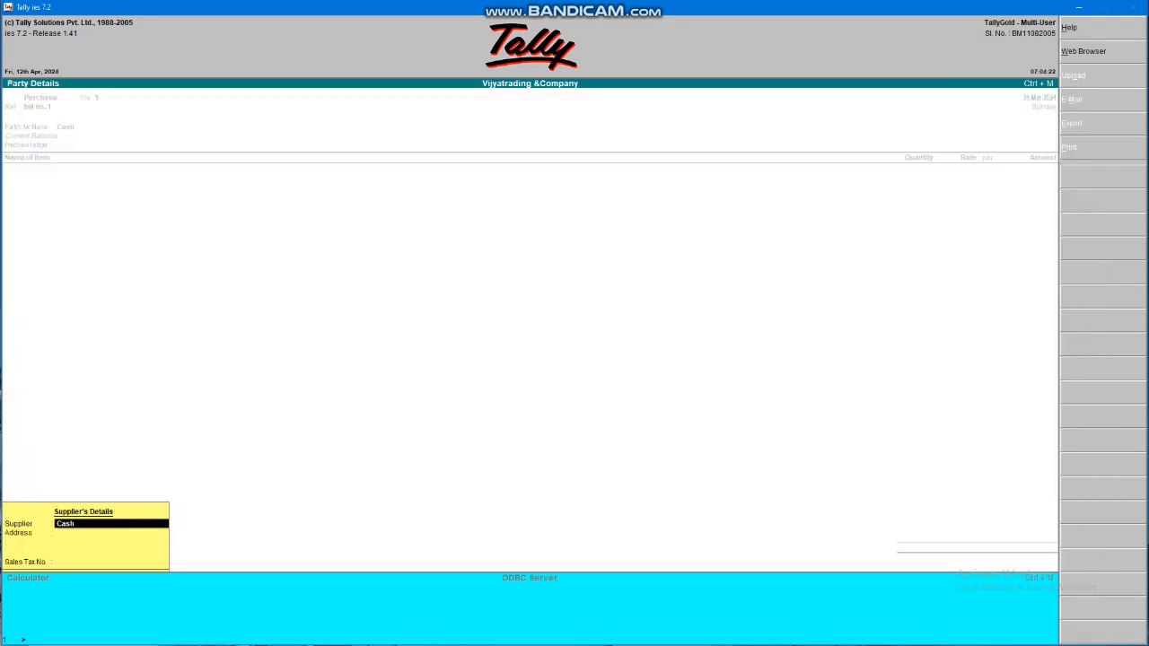
key(Return)
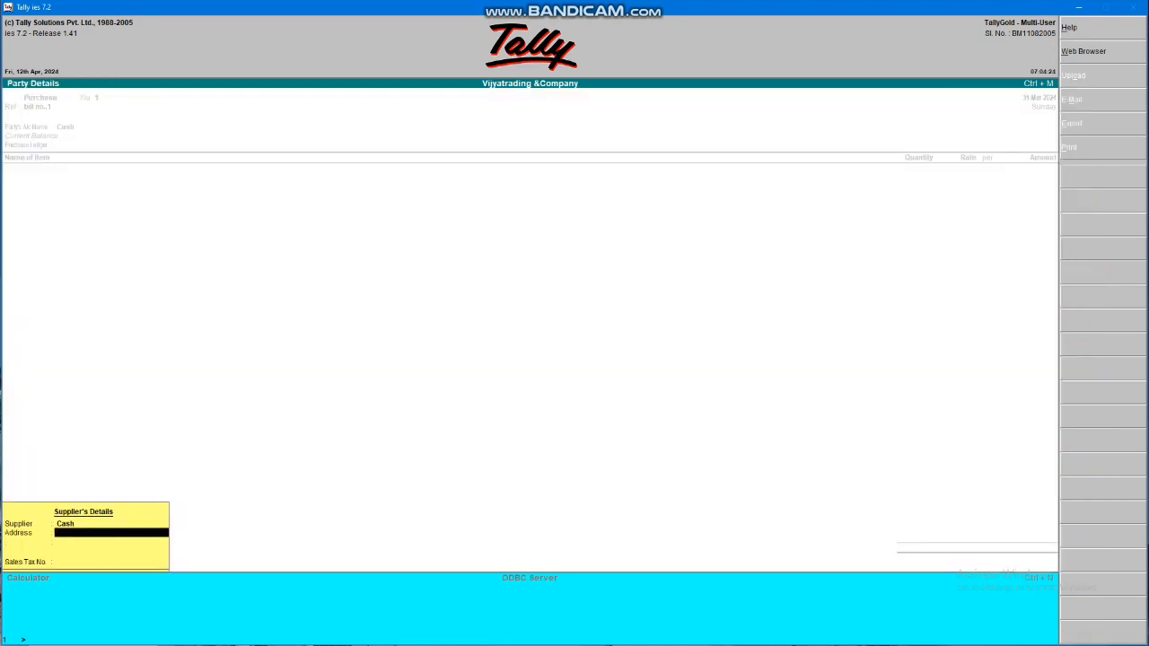
key(Return)
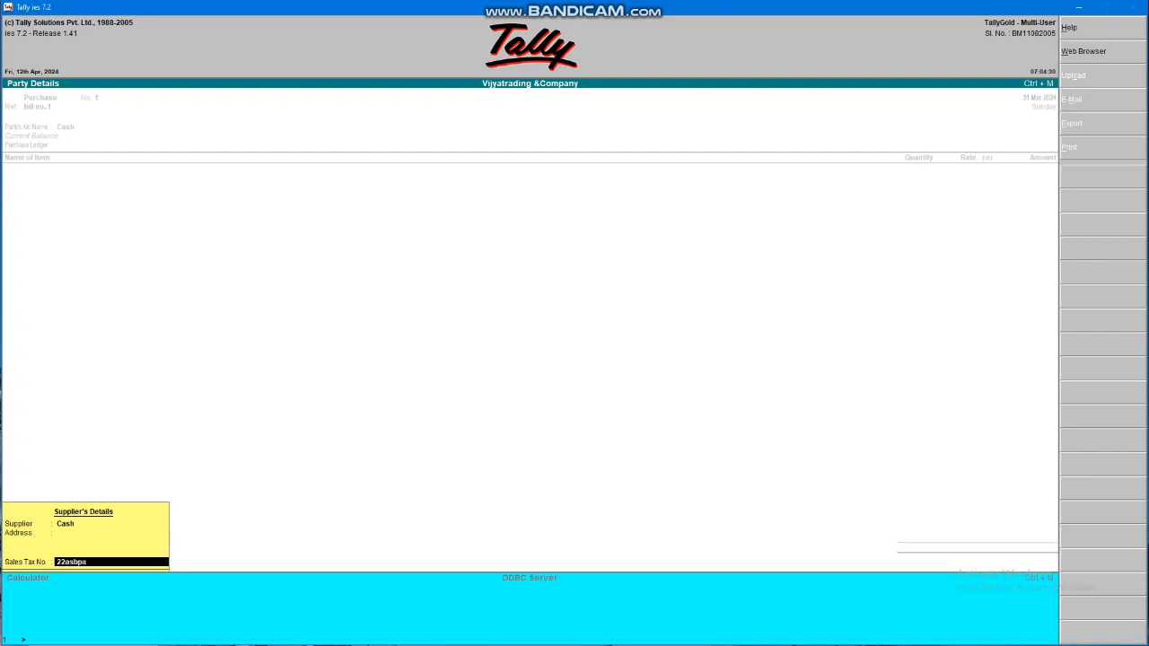
key(Return)
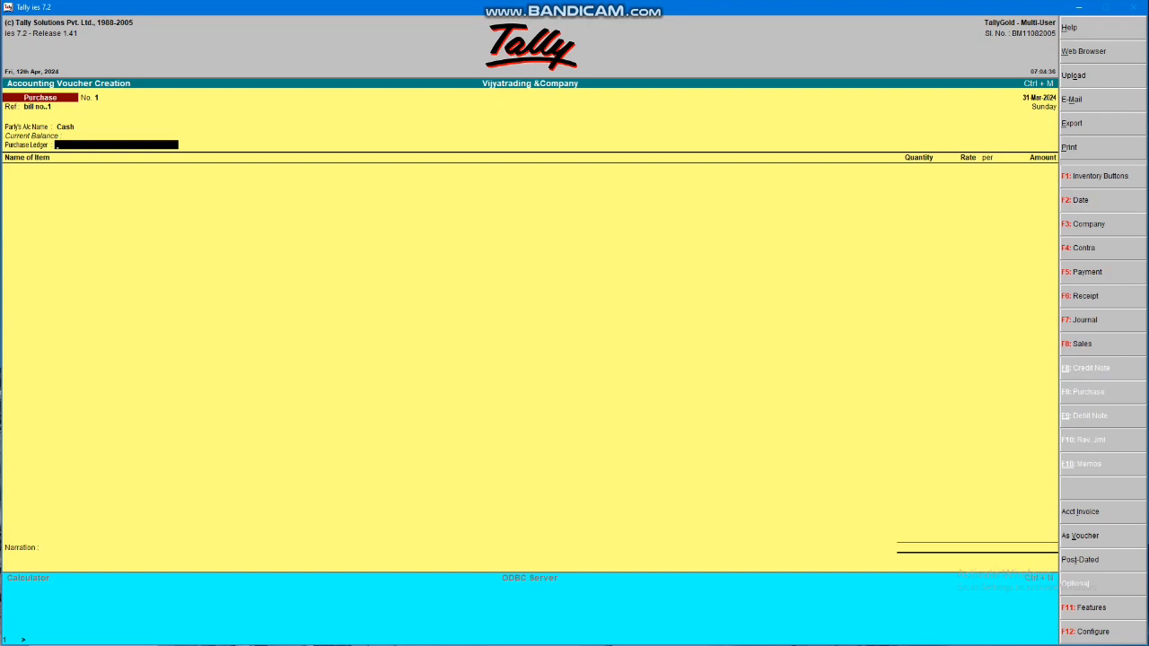
Create a new ledger 'Ramlal&Company' under Sundry Creditors with bill-by-bill tracking off
key(alt+c)
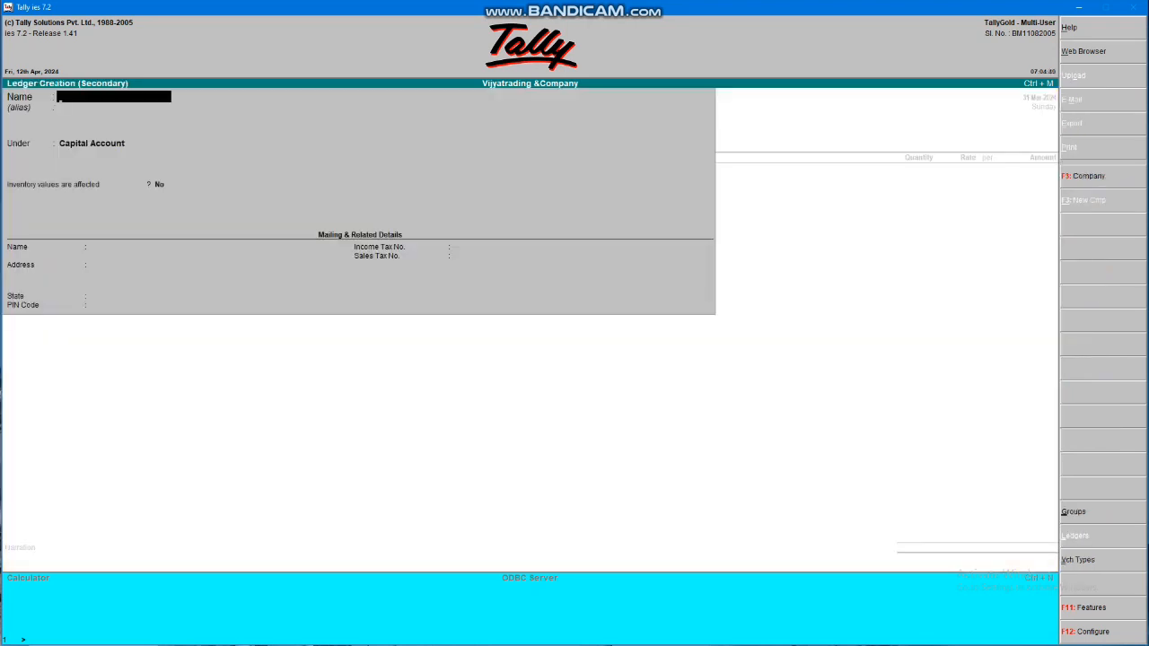
text(Ramlal&Company)
key(Return)
key(Return)
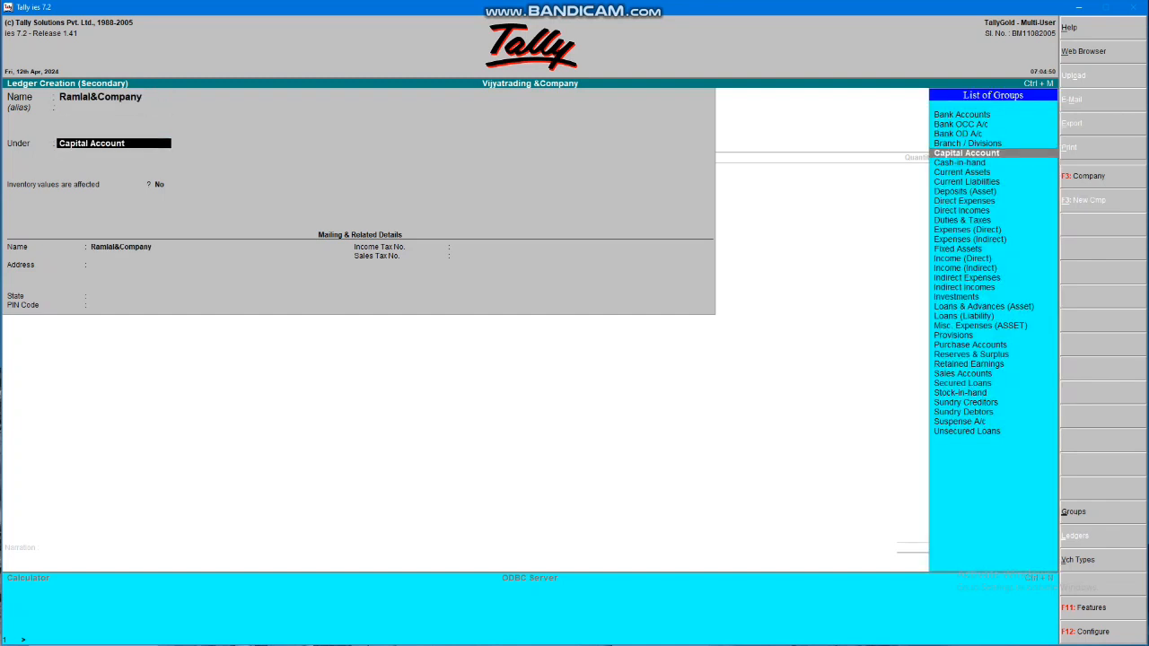
text(Sund)
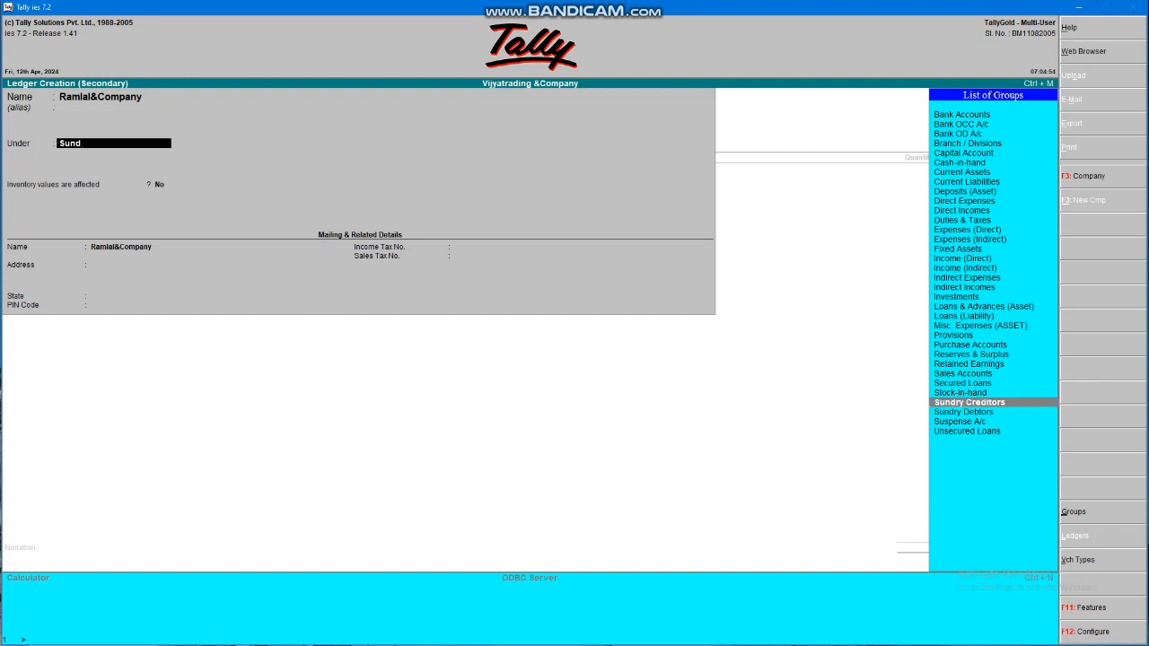
key(Return)
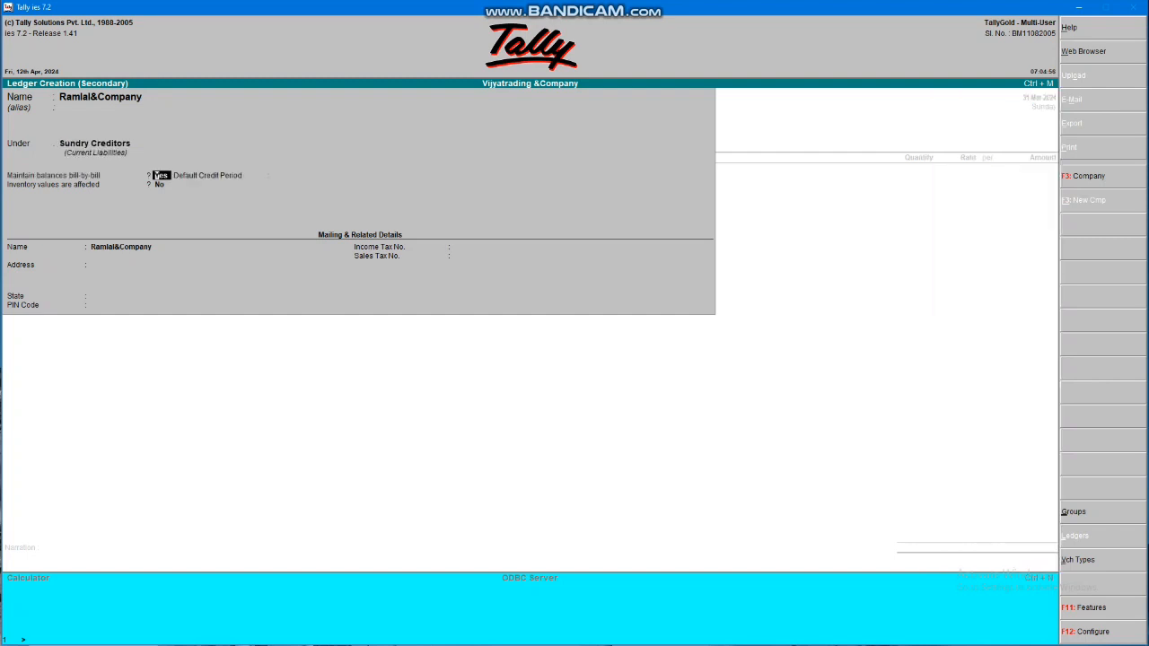
key(n)
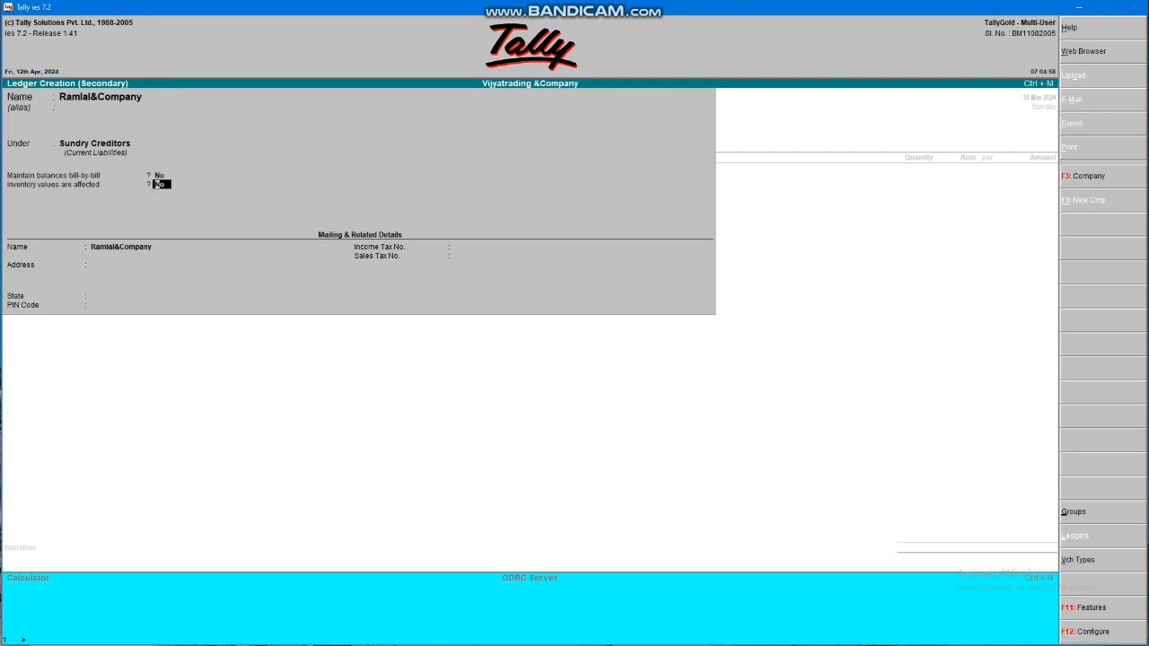
key(Return)
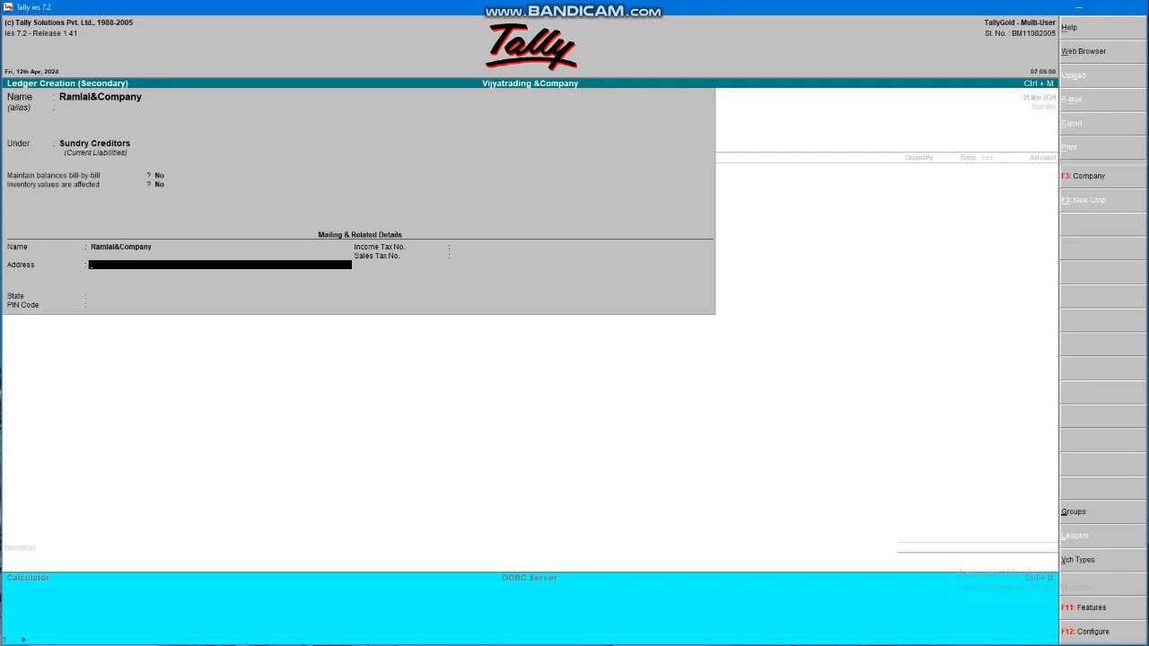
Fill in the ledger's address and PIN code, then save it
text(pur)
key(Return)
key(Return)
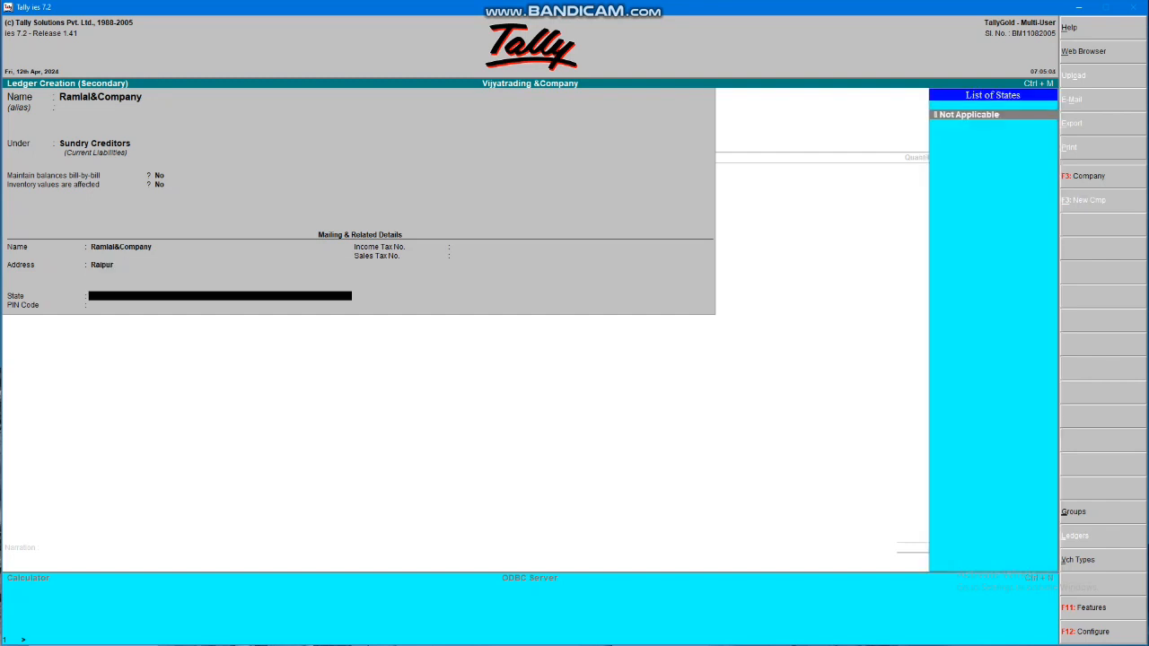
text(c)
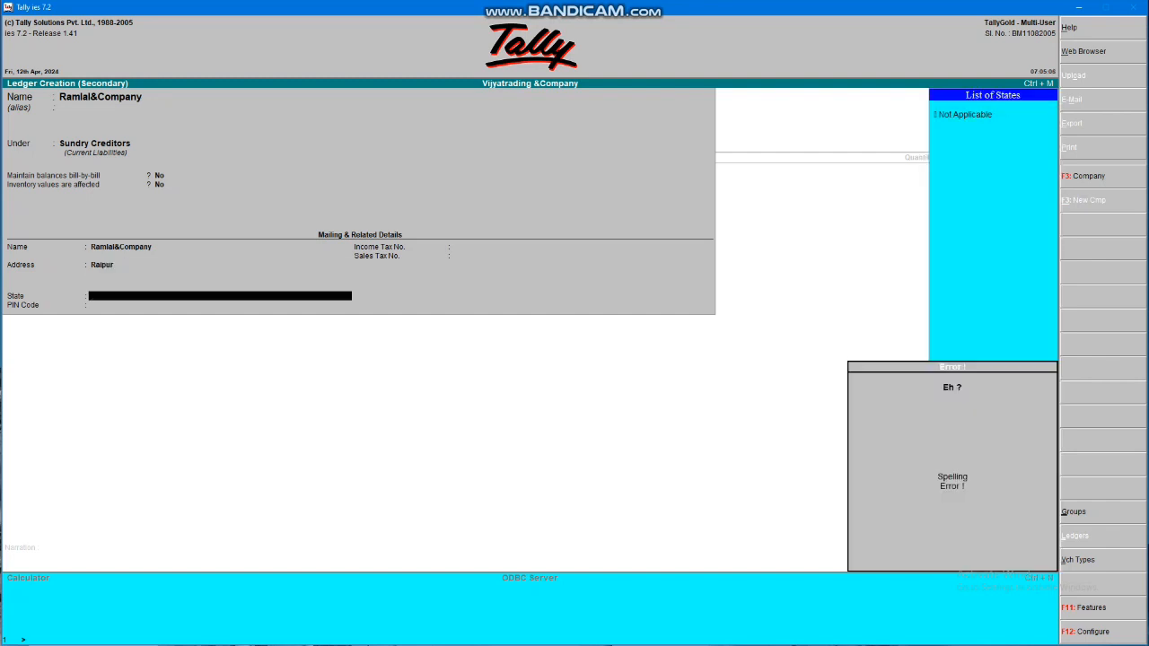
key(BackSpace)
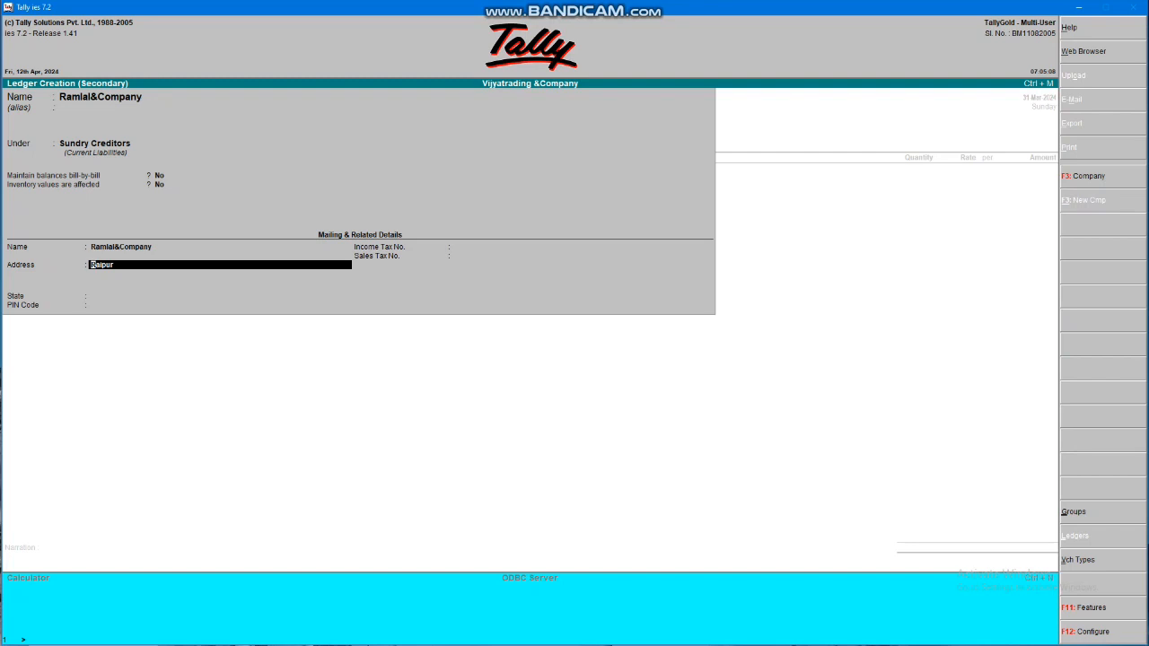
key(Return)
key(Return)
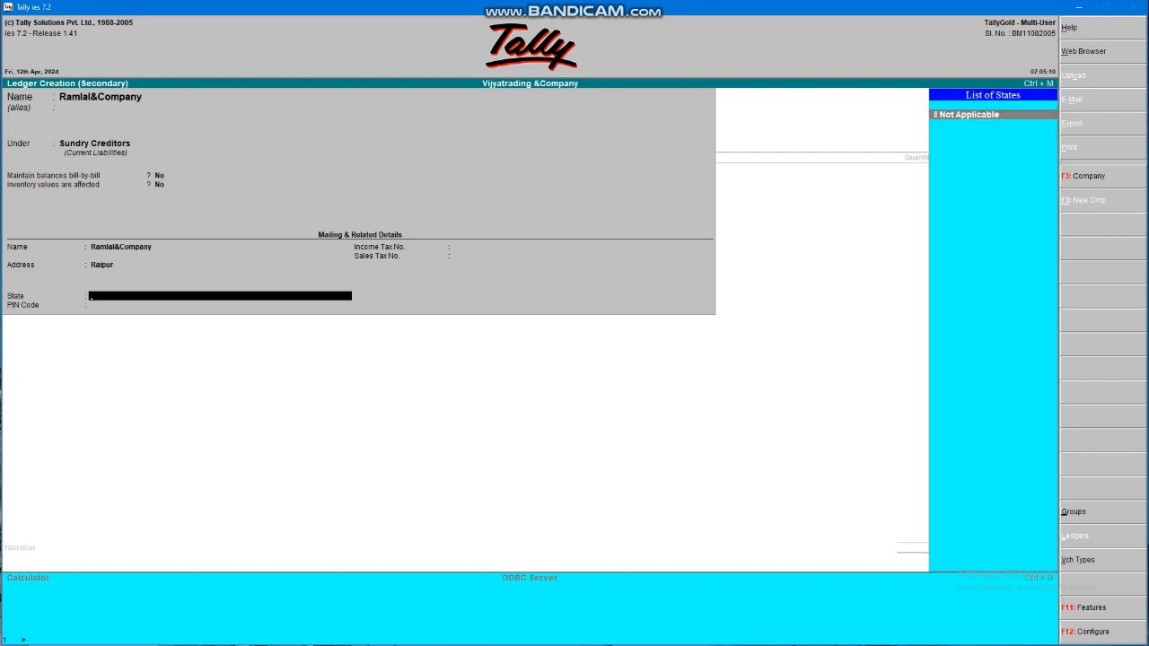
key(Return)
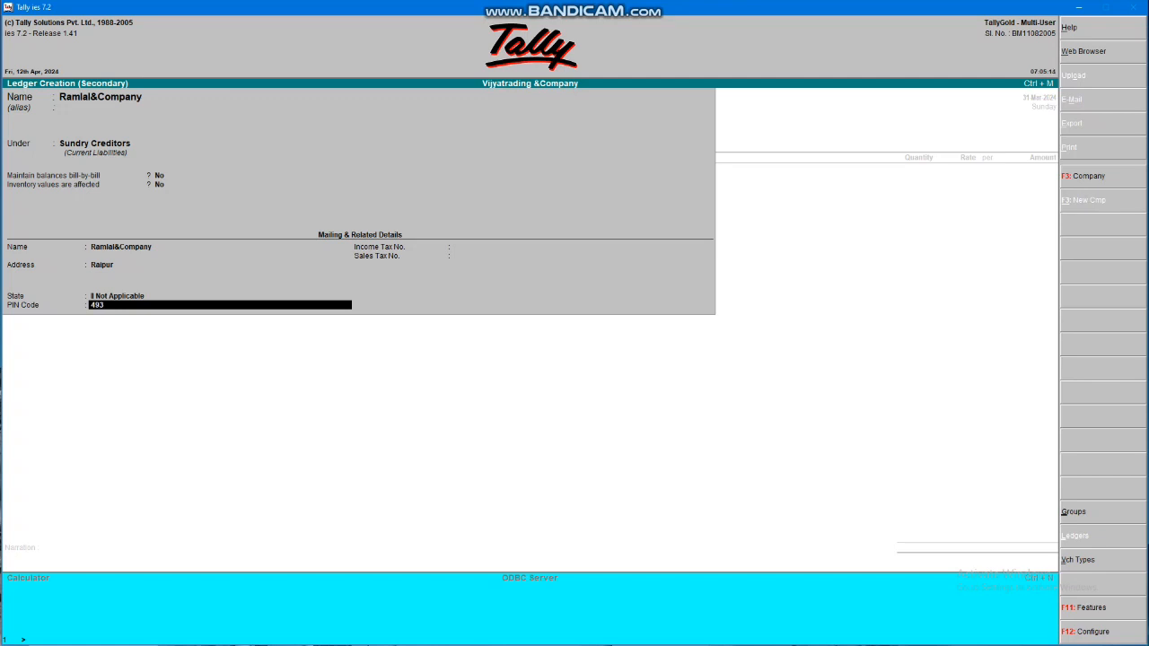
text(493558)
key(Return)
key(Return)
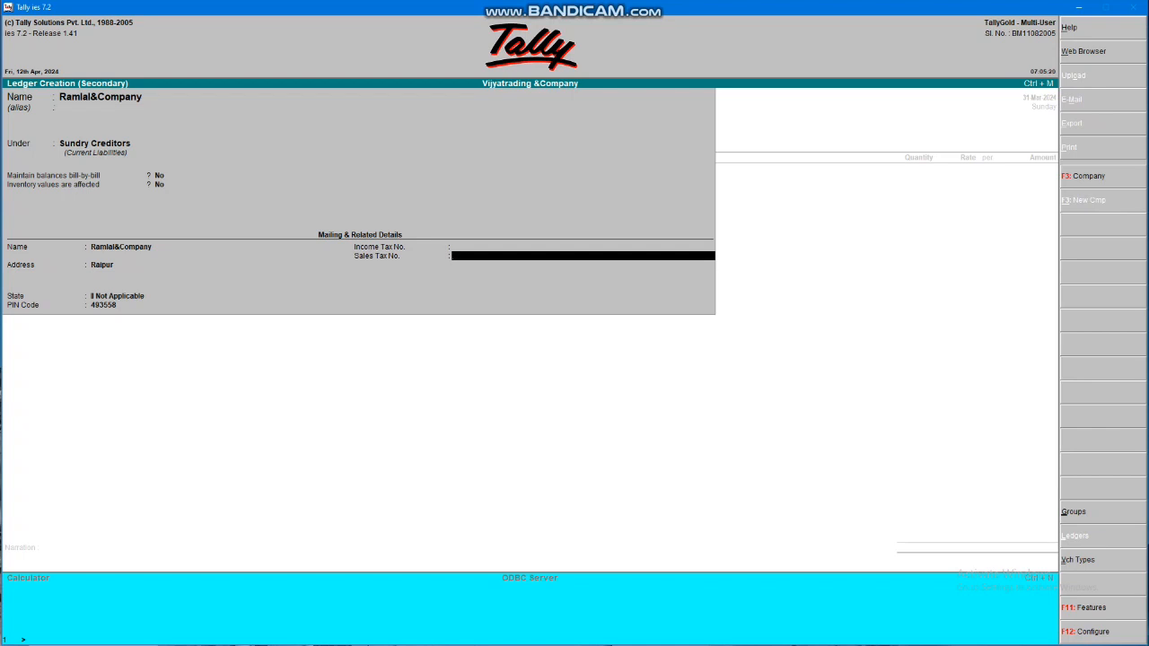
key(Return)
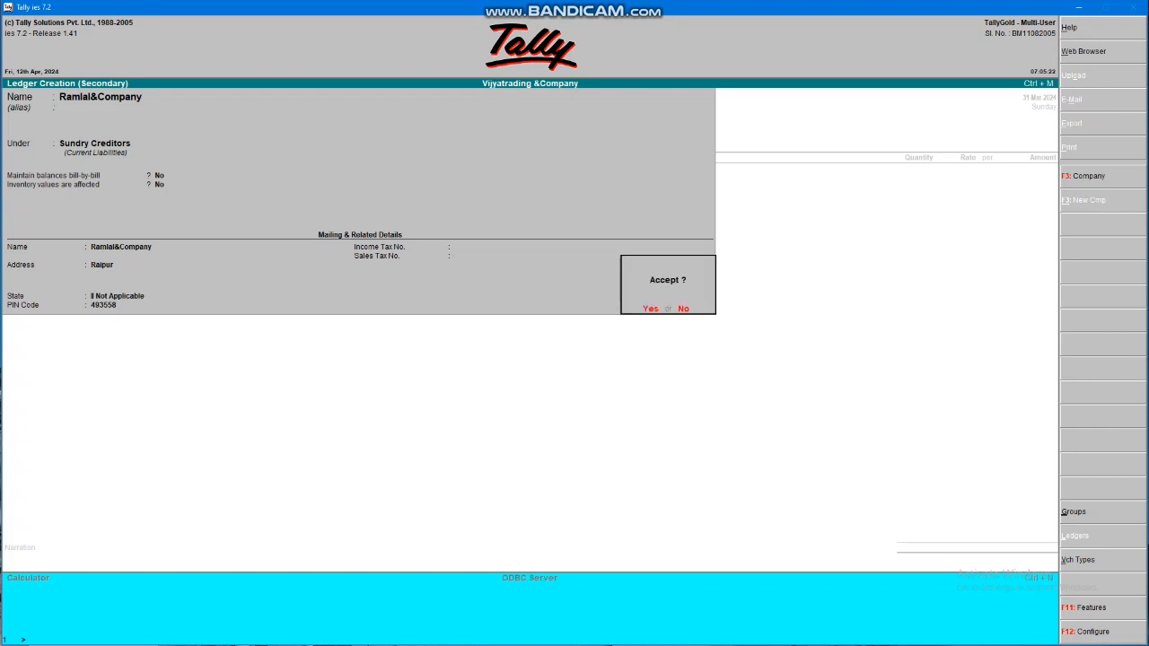
key(Return)
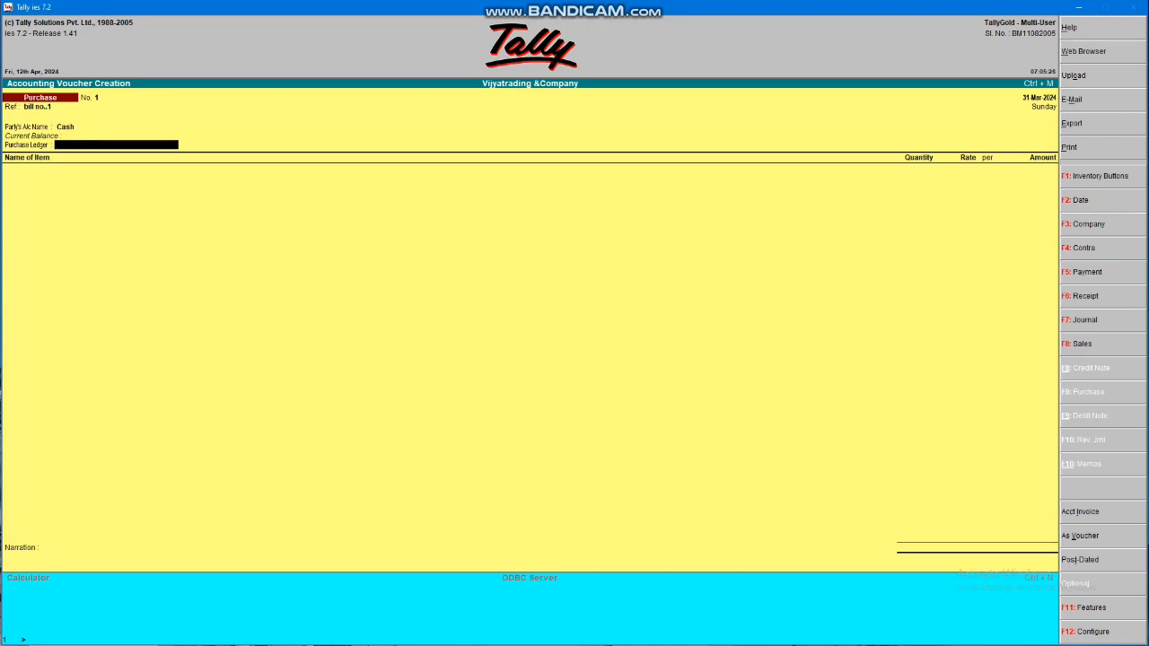
Make Ramlal&Company the party and alter its ledger group and bill-by-bill setting
key(BackSpace)
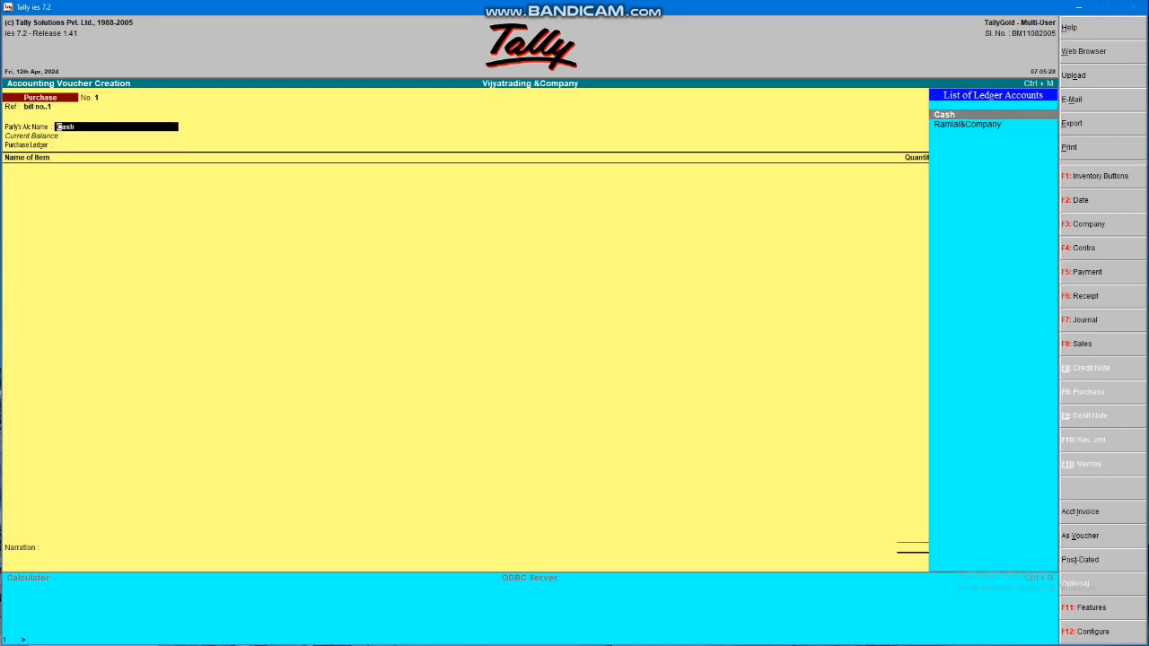
key(Down)
key(Return)
key(Return)
key(Return)
key(Return)
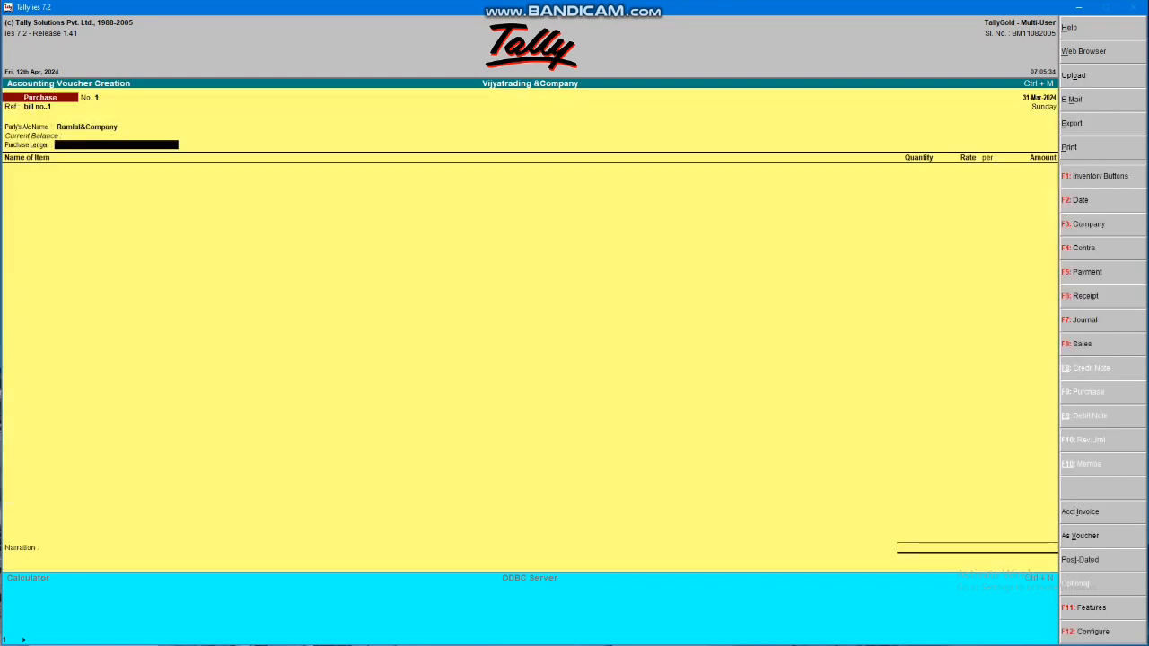
key(BackSpace)
key(ctrl+Return)
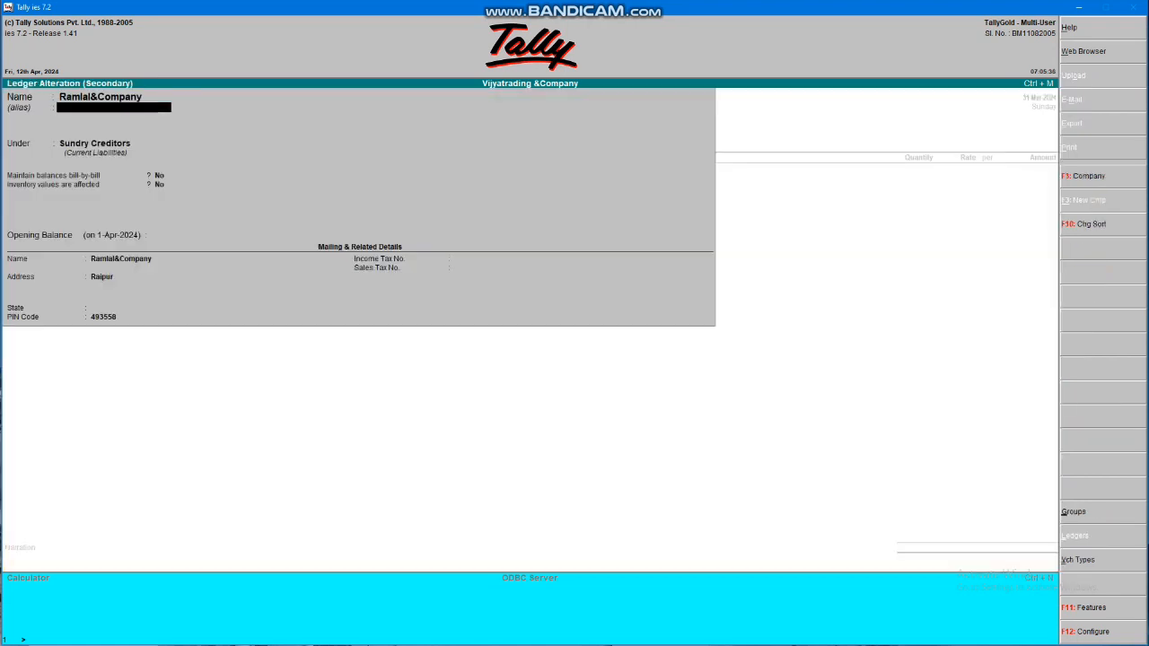
key(Return)
key(Down)
key(Return)
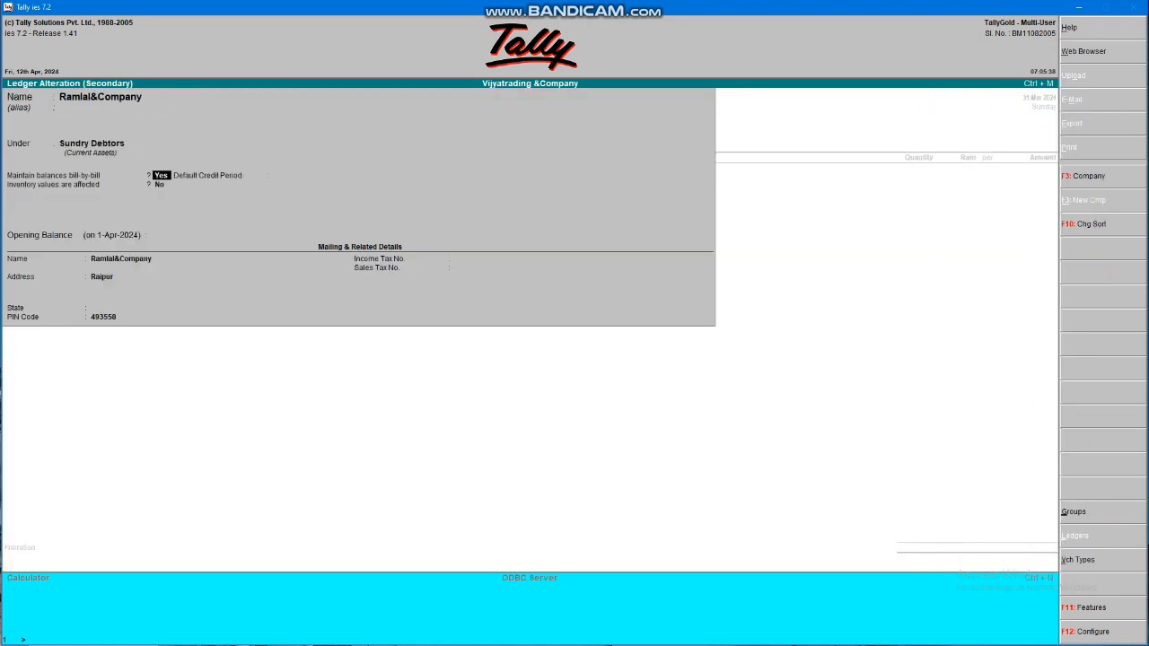
key(Return)
key(ctrl+a)
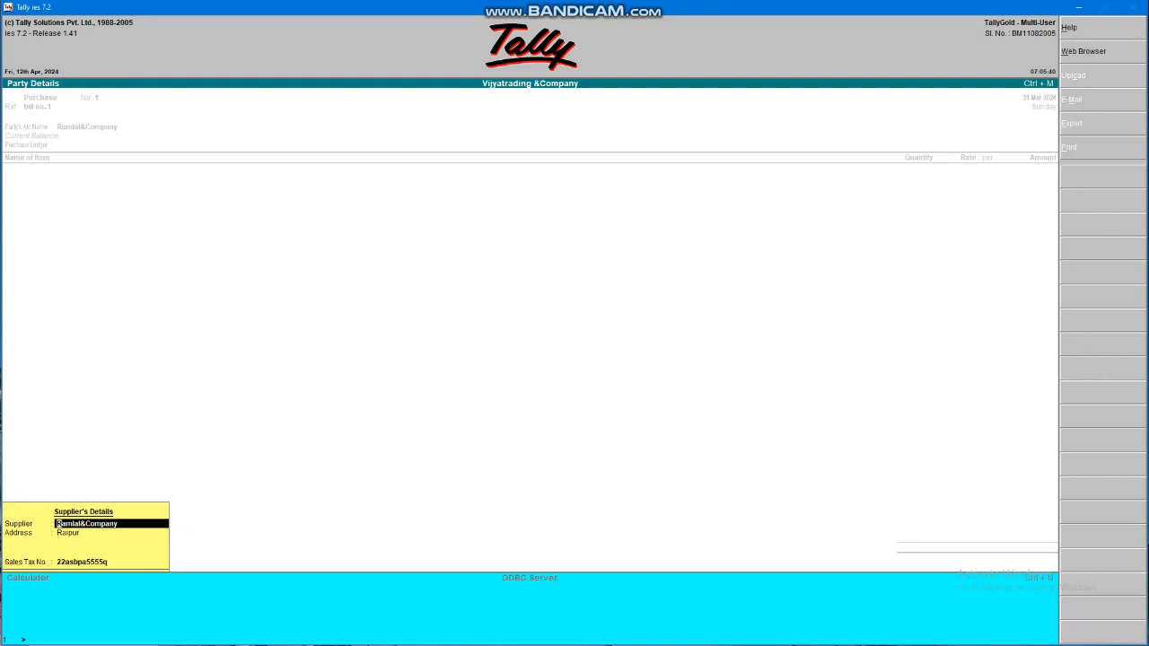
key(Return)
key(Return)
key(Return)
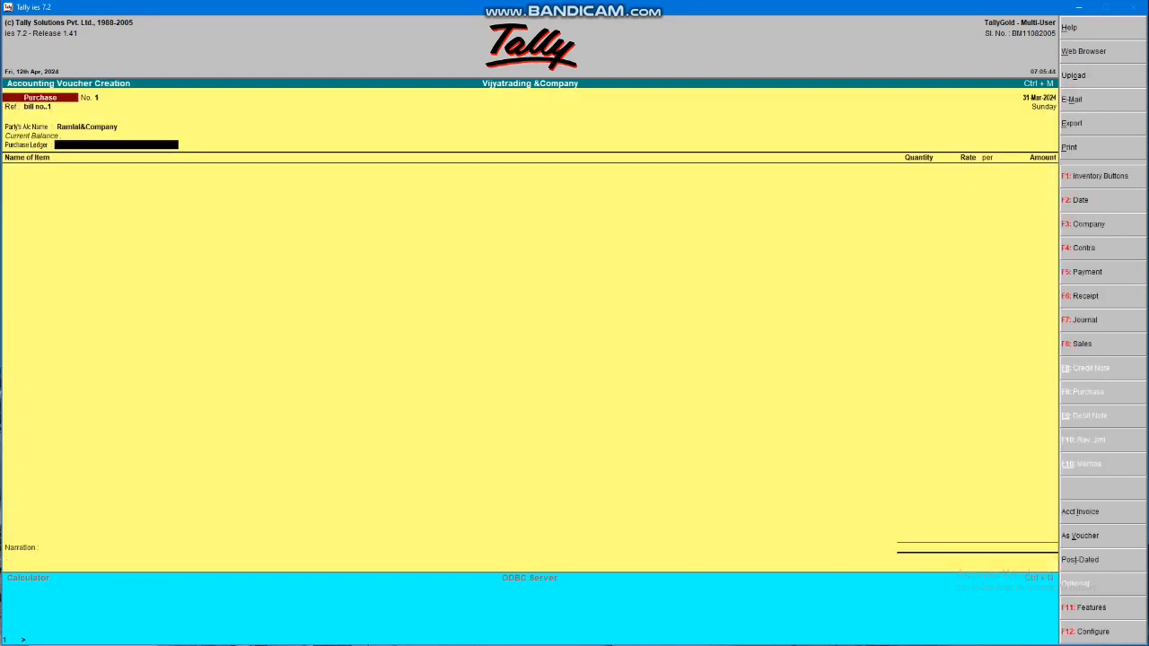
Cancel an empty new ledger and switch the voucher to accounting-voucher layout (Ctrl+V)
key(alt+c)
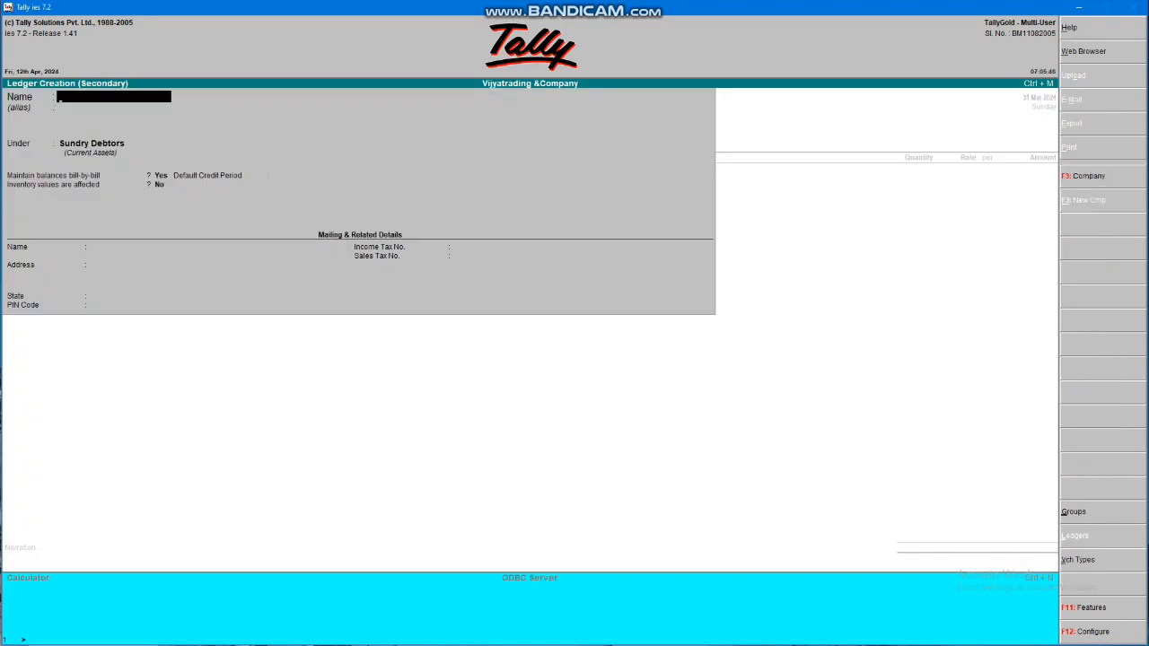
key(Escape)
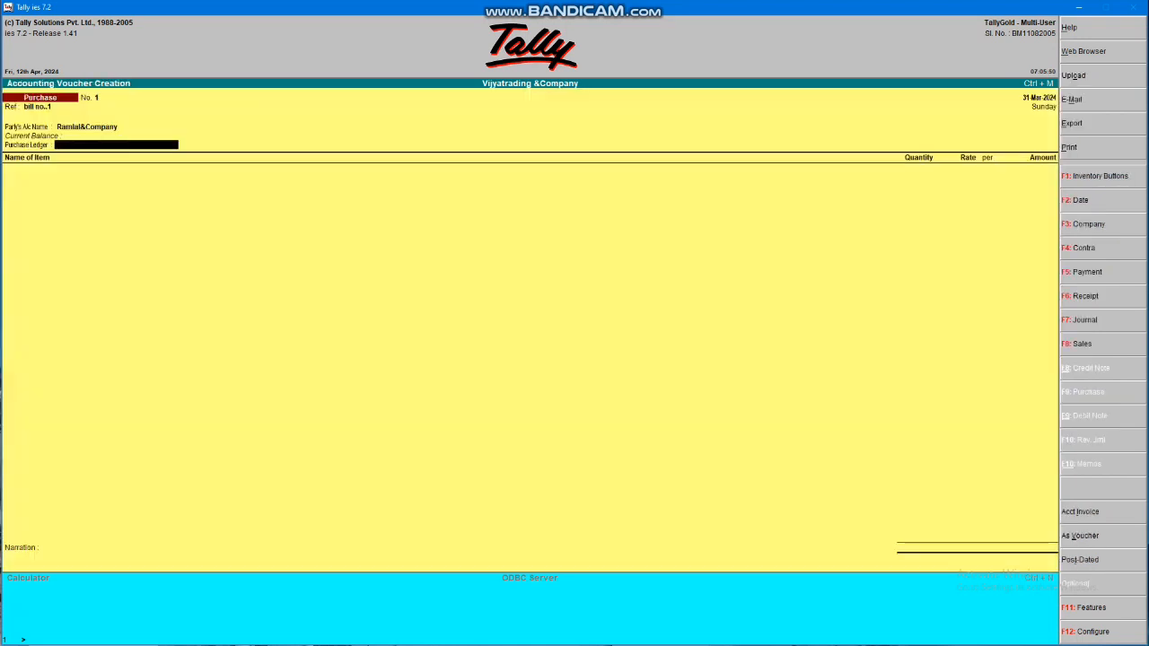
key(ctrl+v)
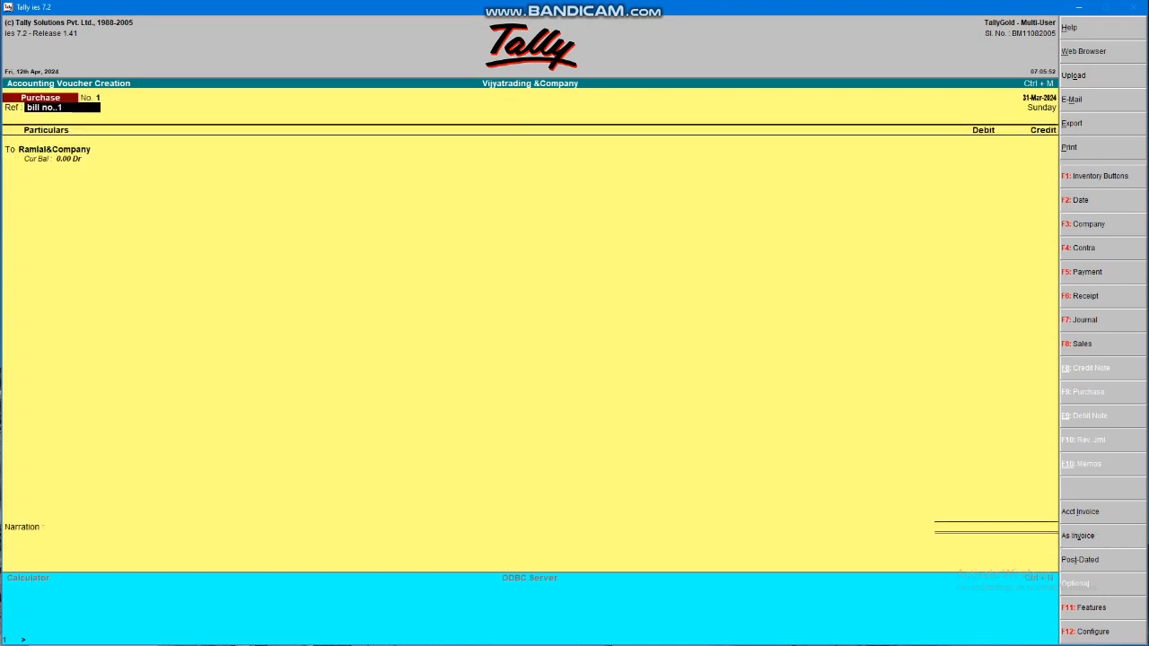
Enter a 2,580 credit for Ramlal&Company
key(Return)
key(Return)
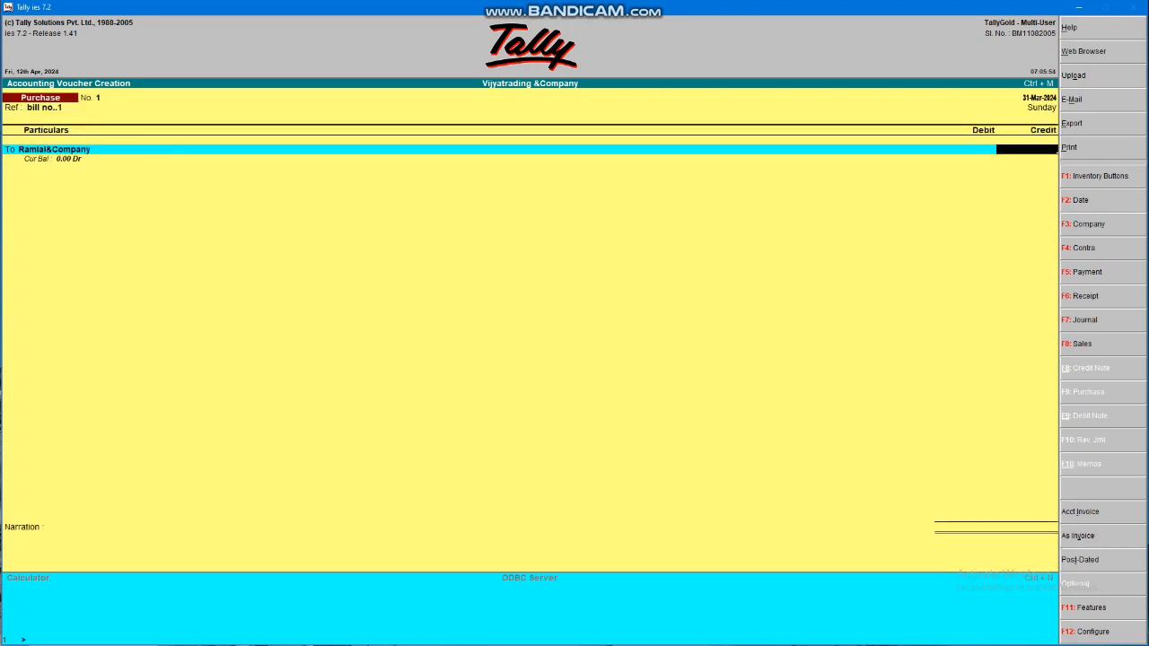
text(2580)
key(Return)
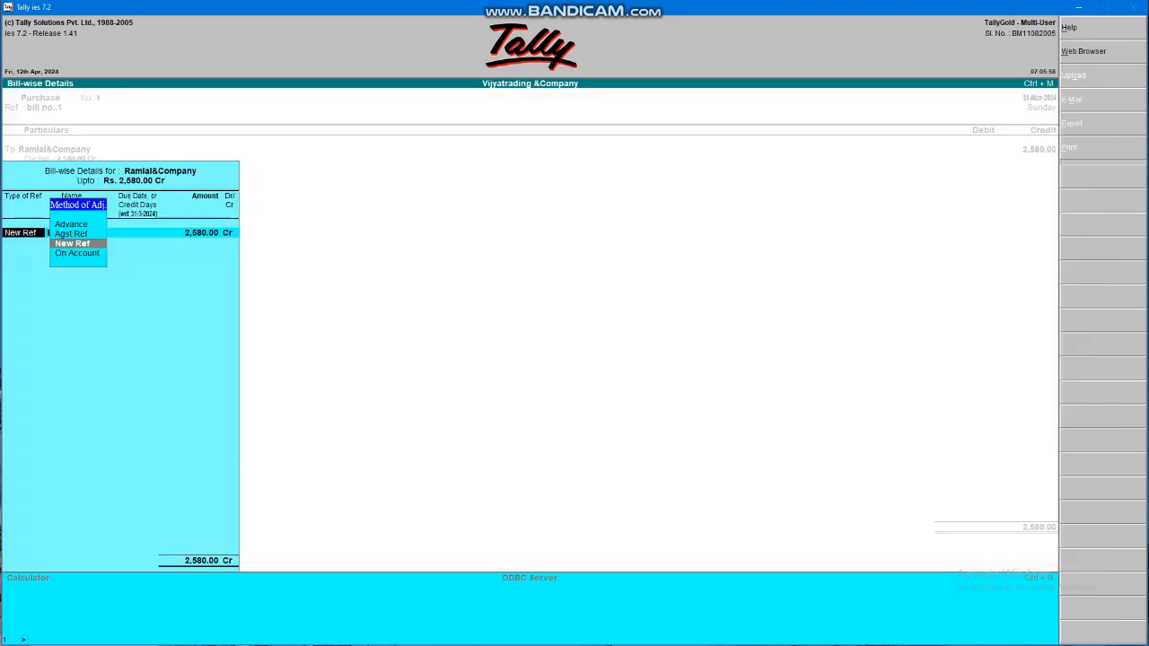
key(Up)
key(Up)
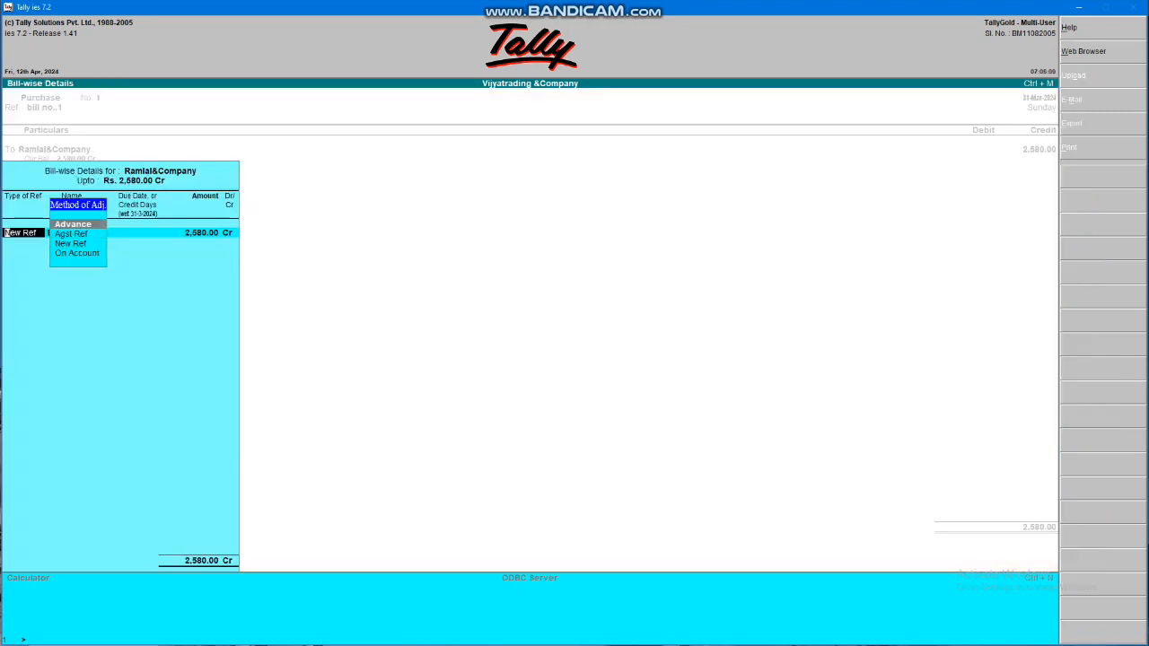
key(Down)
key(Down)
key(Down)
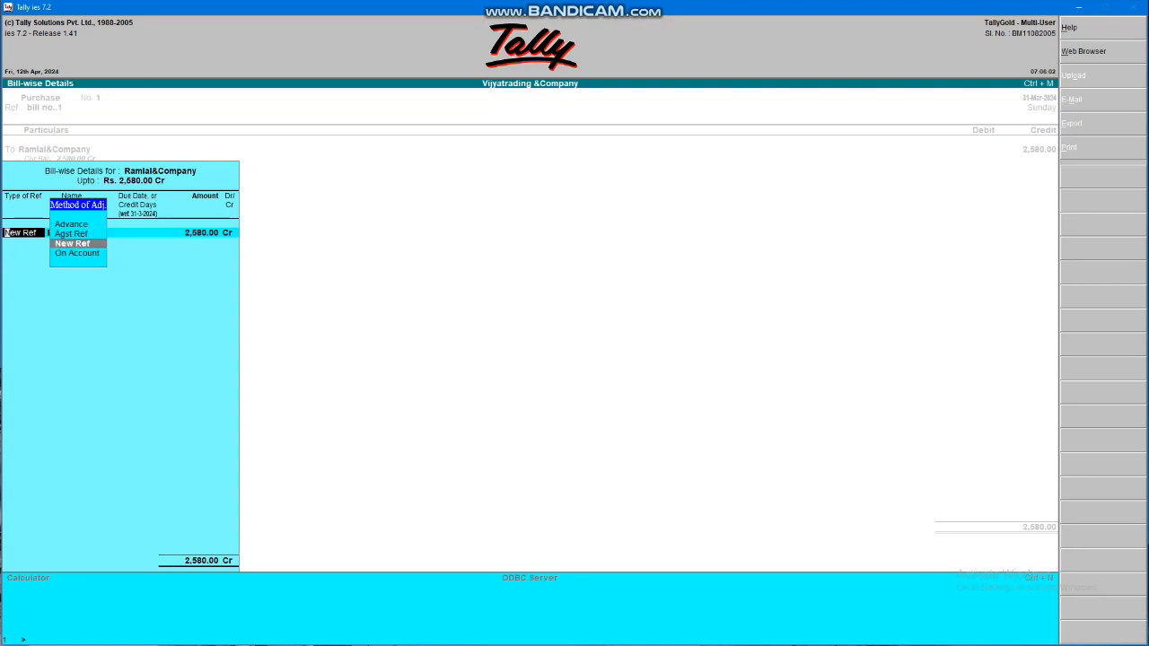
key(Return)
Change the bill adjustment from On Account to New Ref 'Bill No..1' for 2,580 Cr
key(BackSpace)
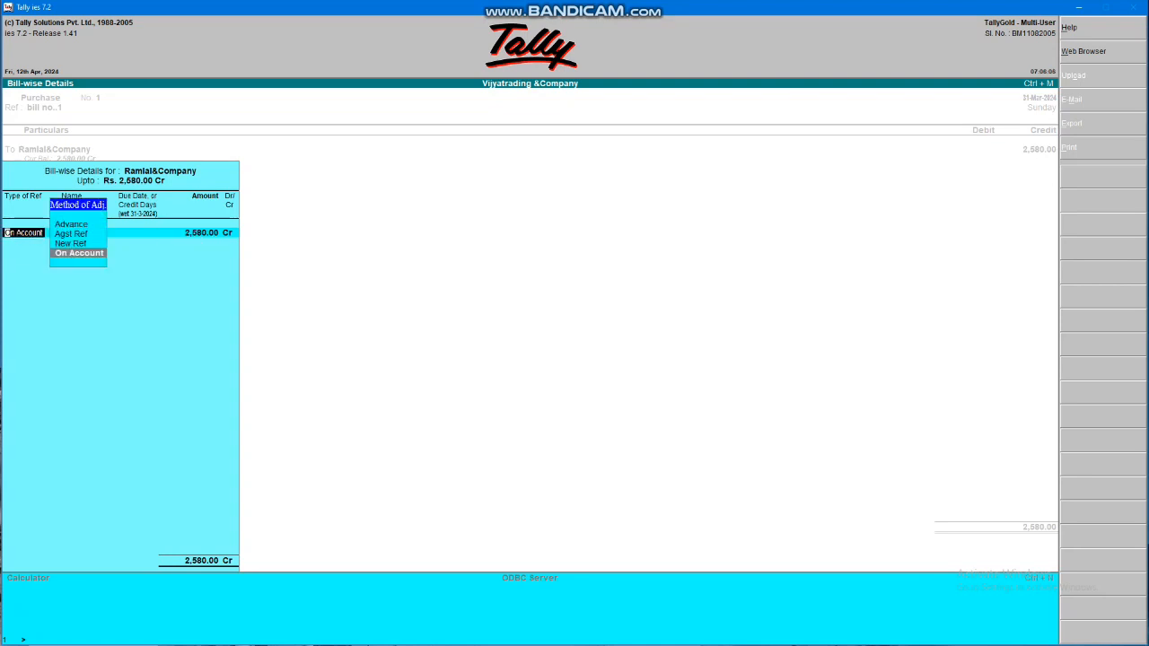
key(Up)
key(Up)
key(Up)
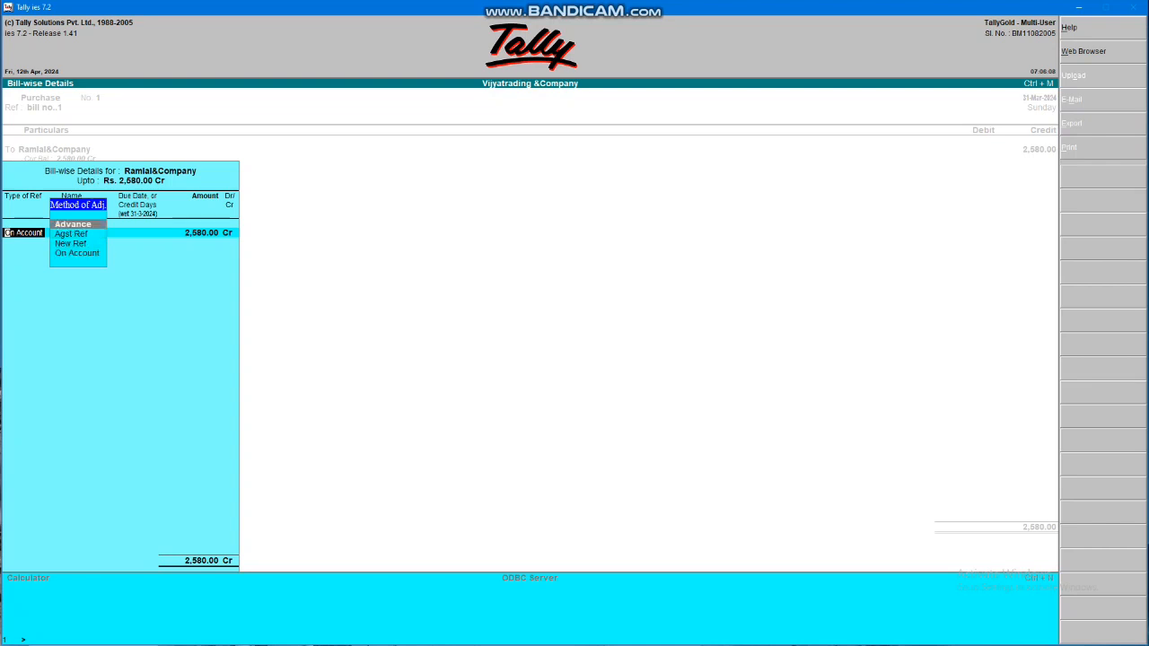
key(Down)
key(Down)
key(Return)
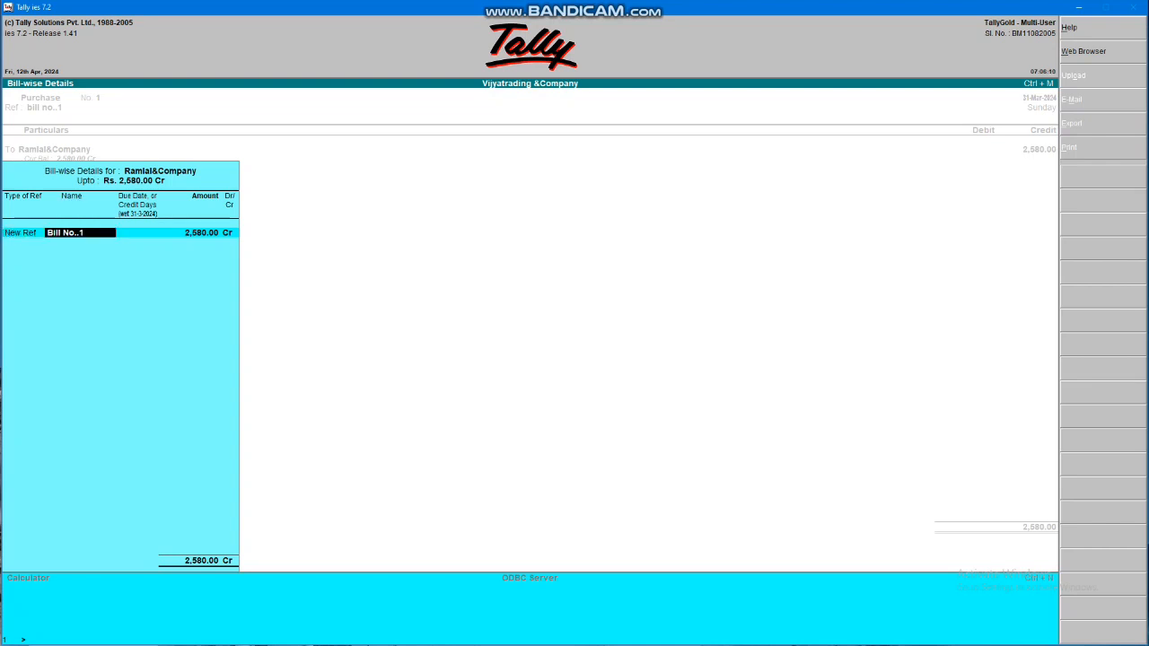
key(Return)
key(Return)
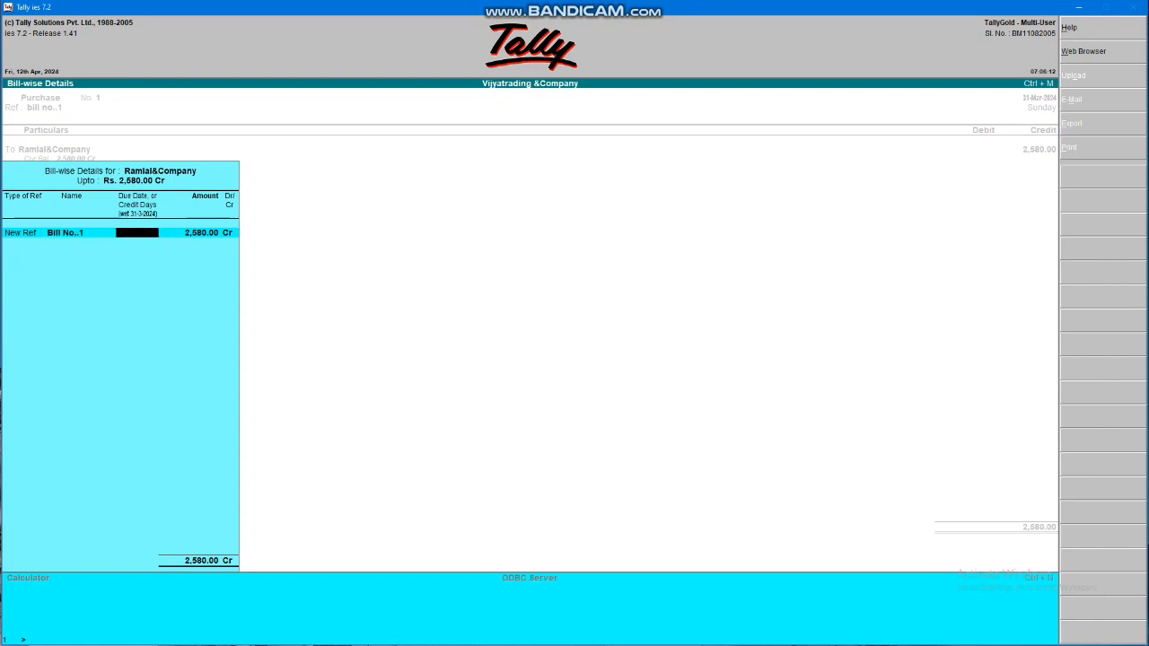
key(Return)
key(Return)
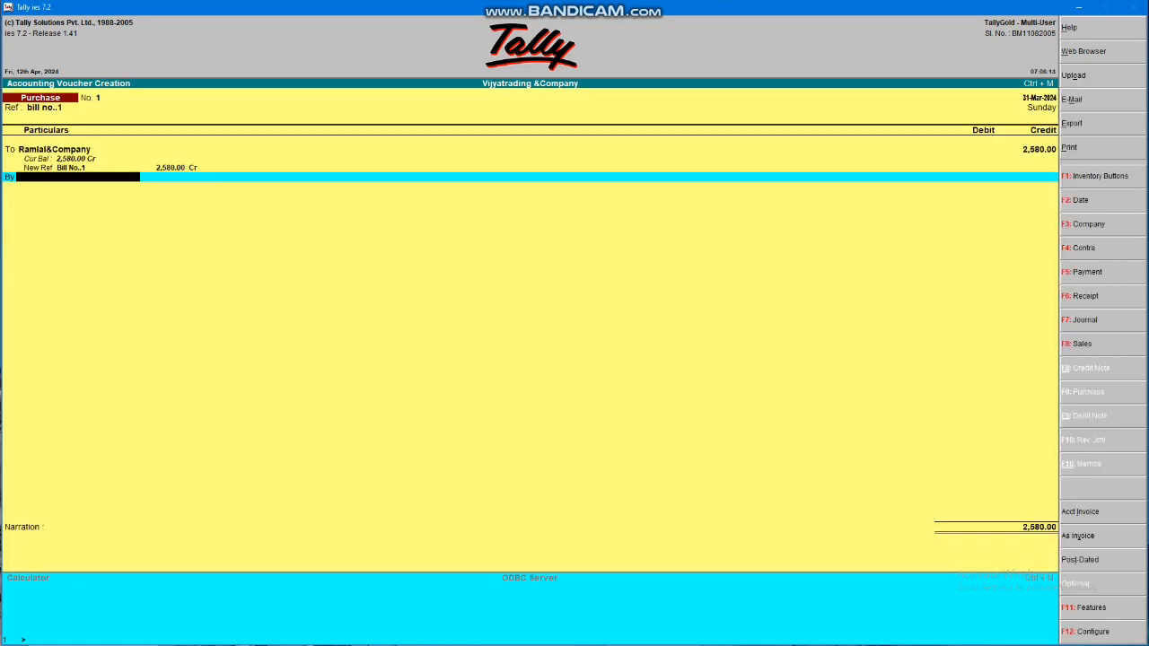
Create a Cgst ledger under Duties & Taxes from the By line, then re-accept the bill allocation
key(alt+c)
text(C)
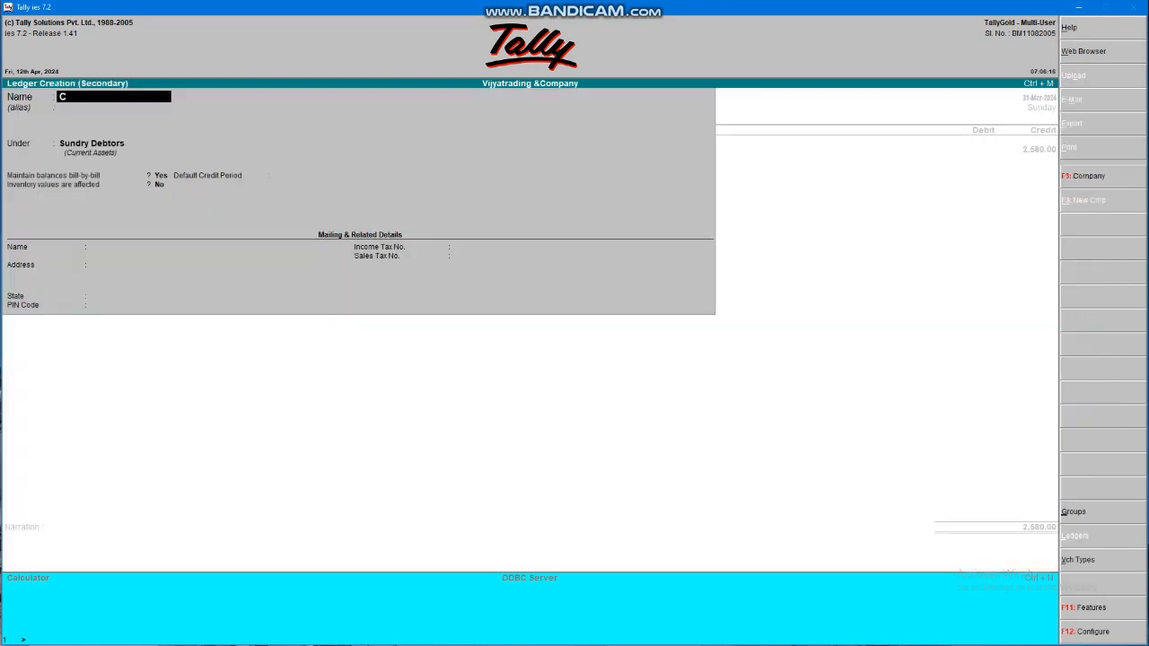
text(gst)
key(Return)
key(Return)
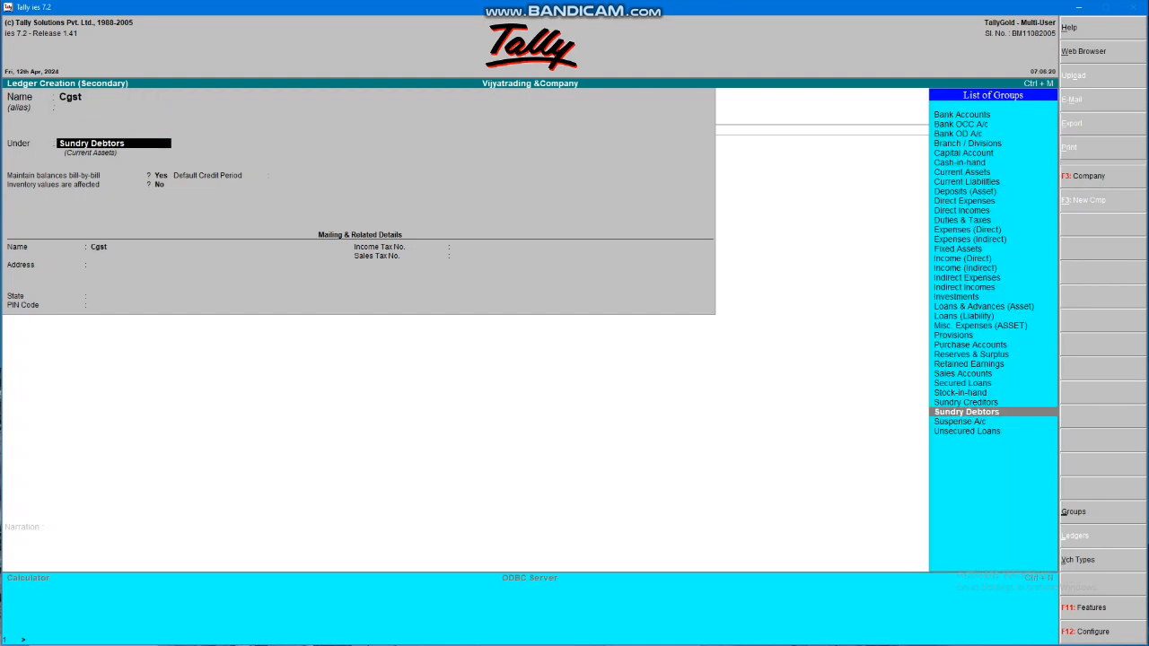
text(Du)
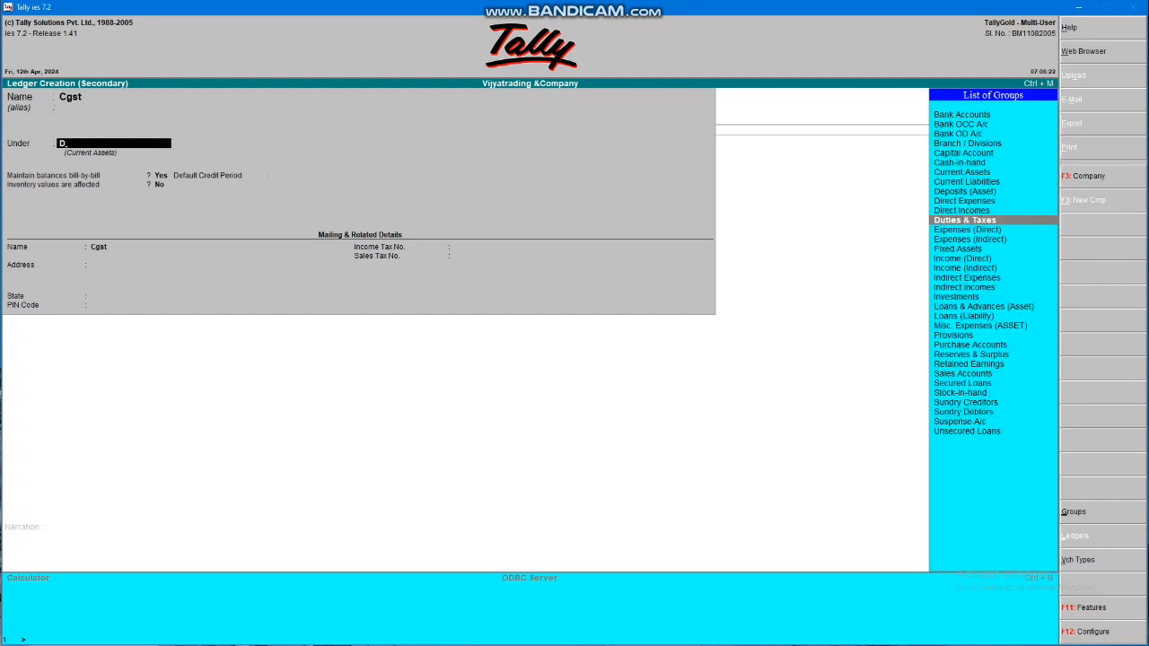
key(Return)
key(Return)
key(Return)
key(Return)
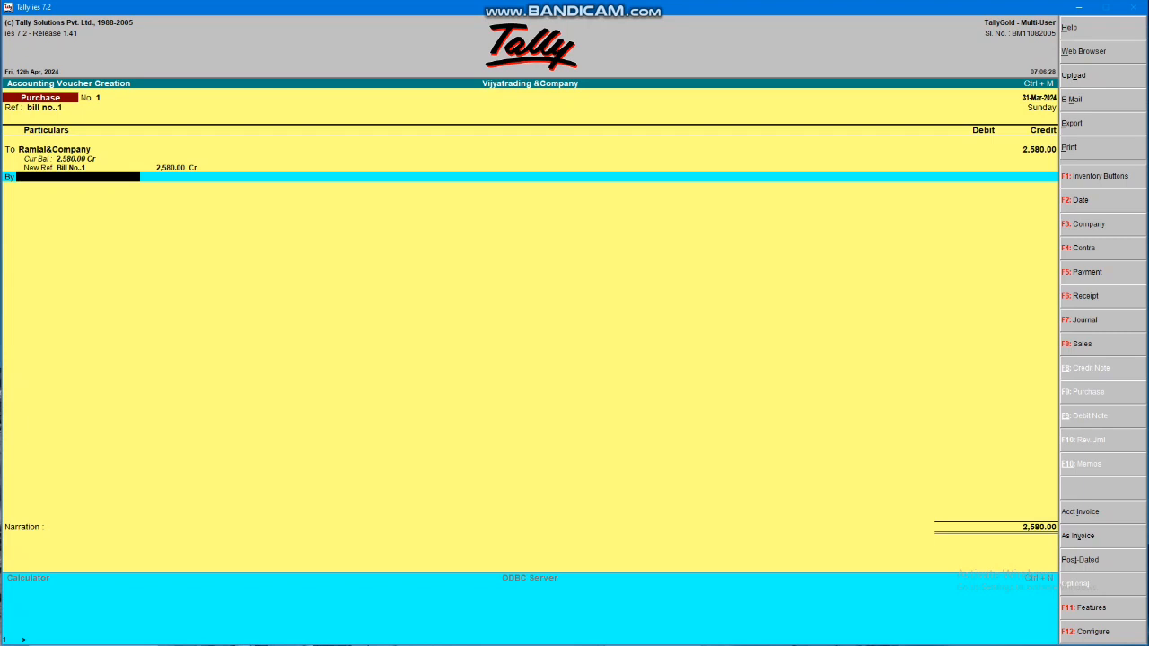
key(BackSpace)
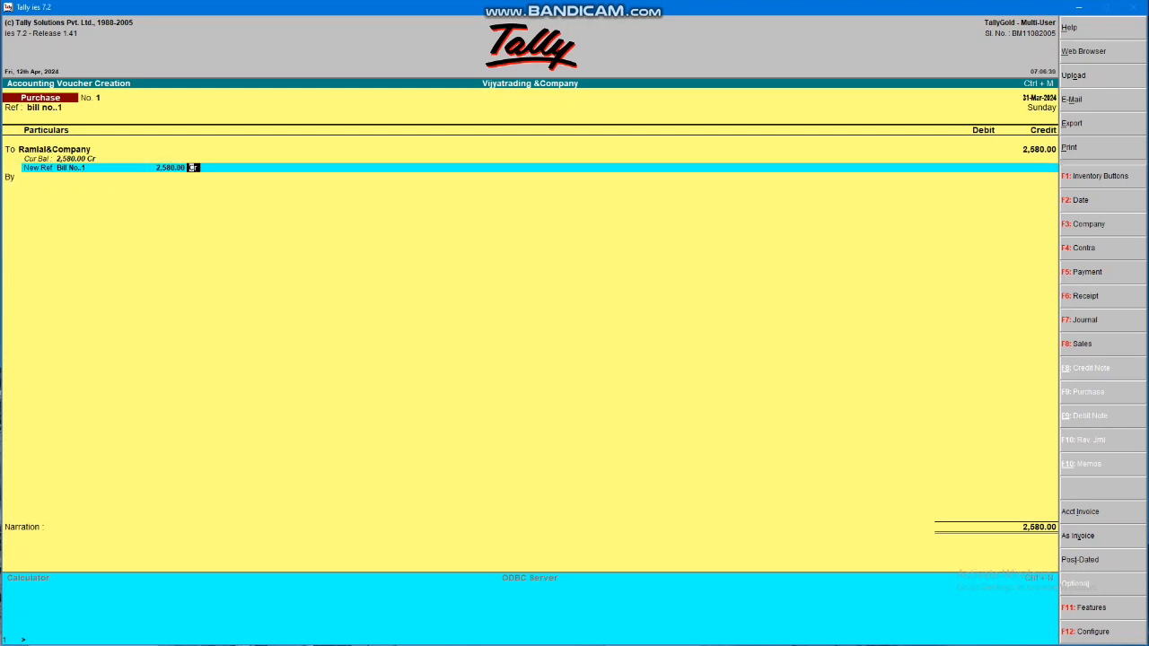
key(Return)
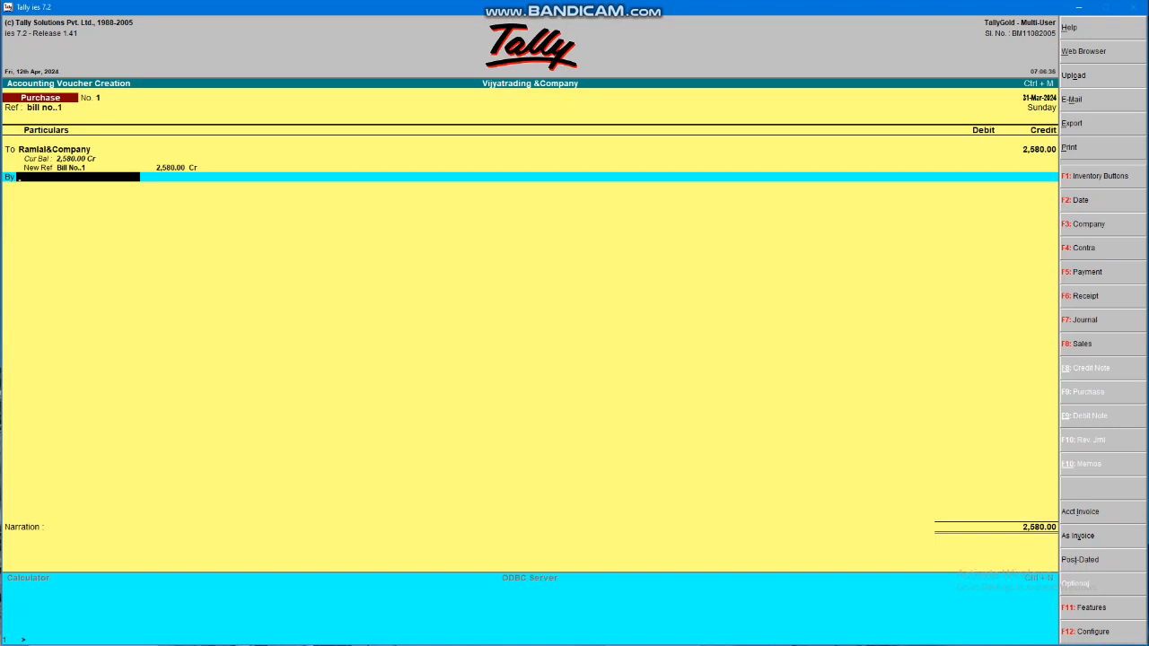
Create an Sgst ledger, also under Duties & Taxes
key(alt+c)
text(Sgs)
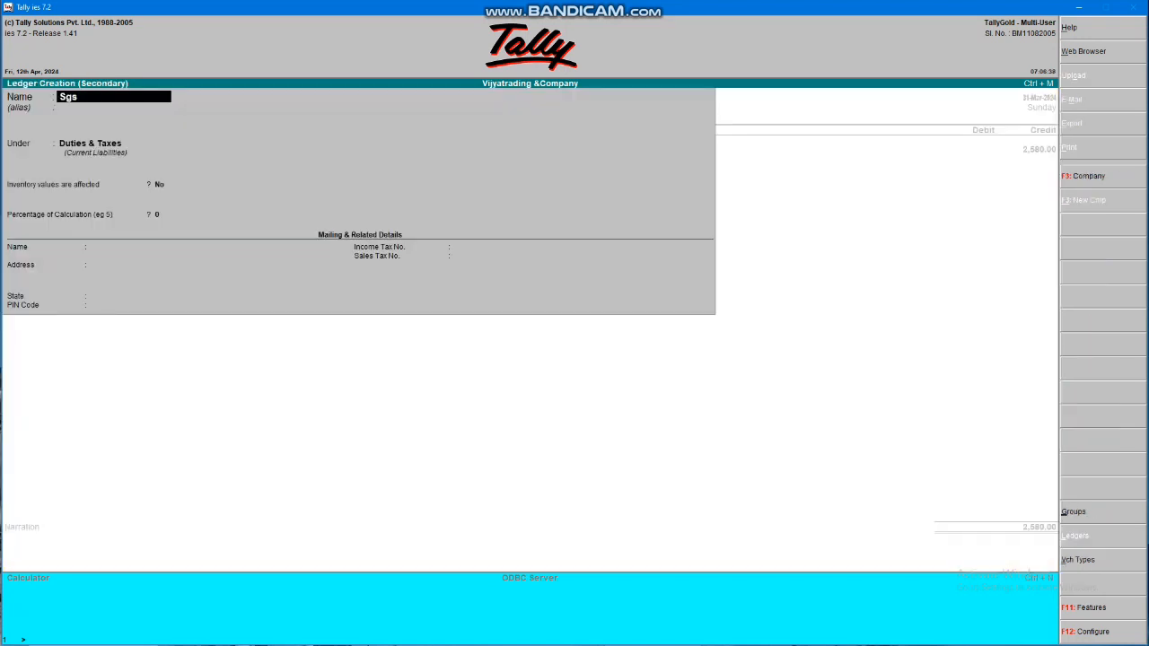
text(t)
key(Return)
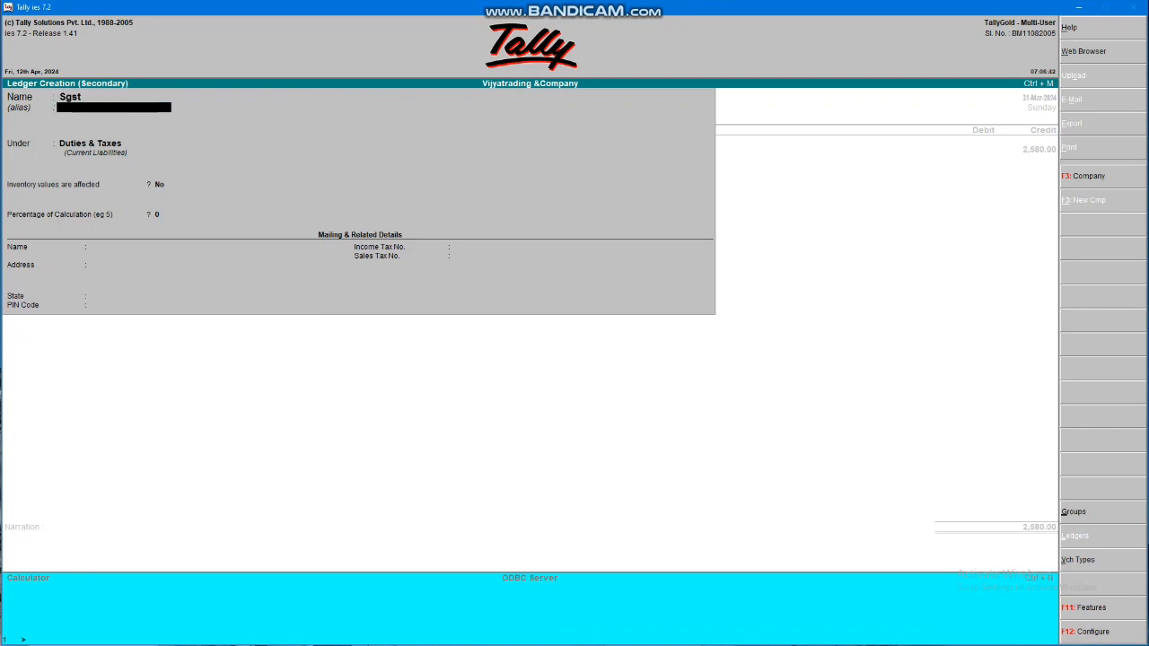
key(Return)
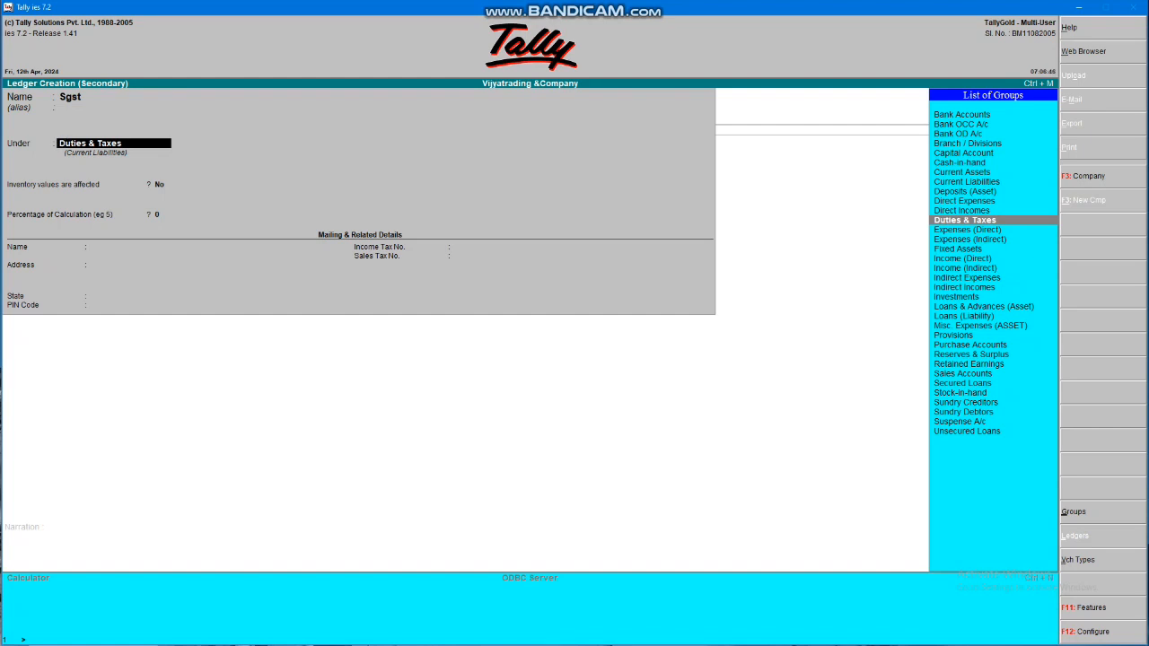
key(Return)
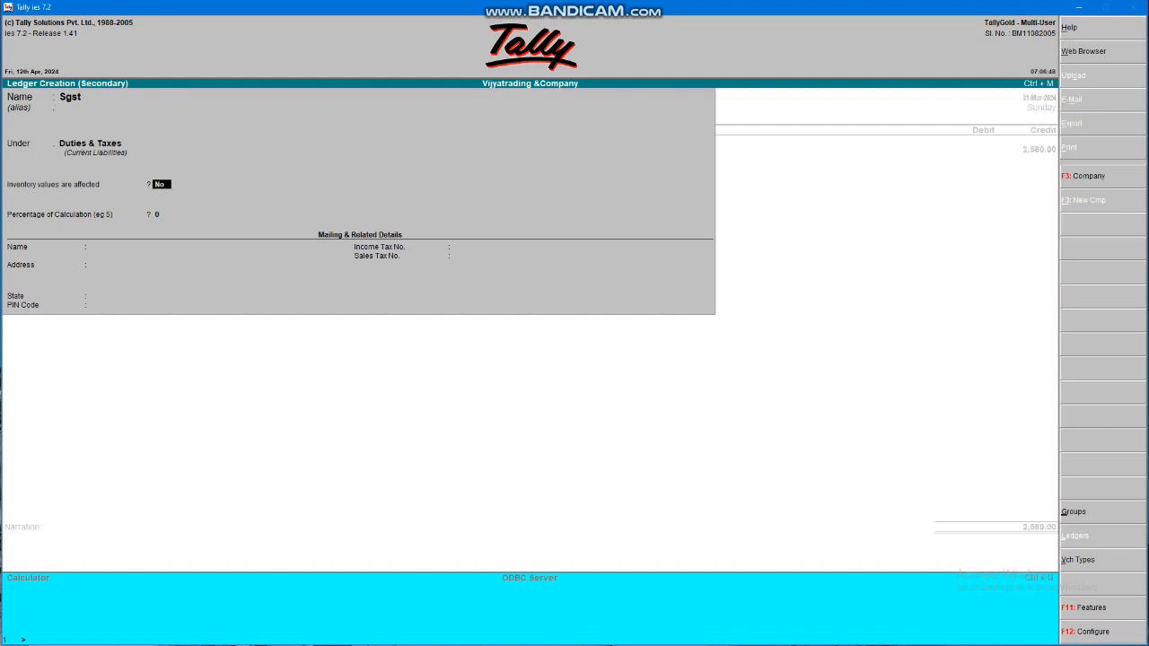
key(Return)
key(Return)
key(Return)
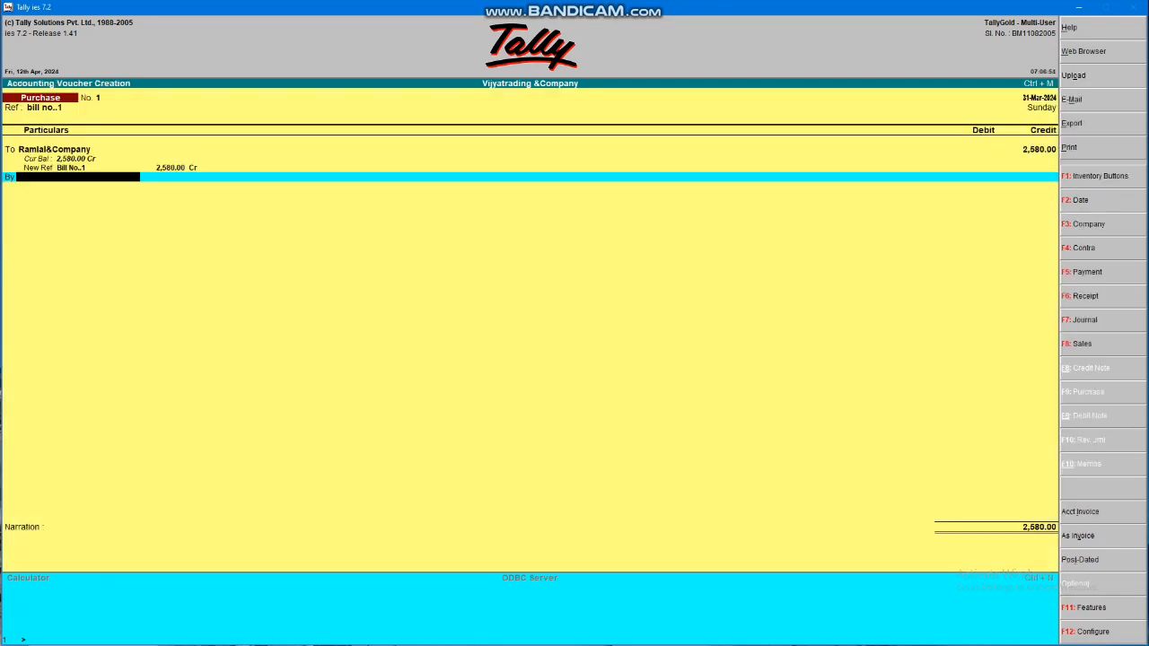
Create a Purchase ledger filed under Purchase Accounts with Alt+C
key(alt+c)
text(Purcha)
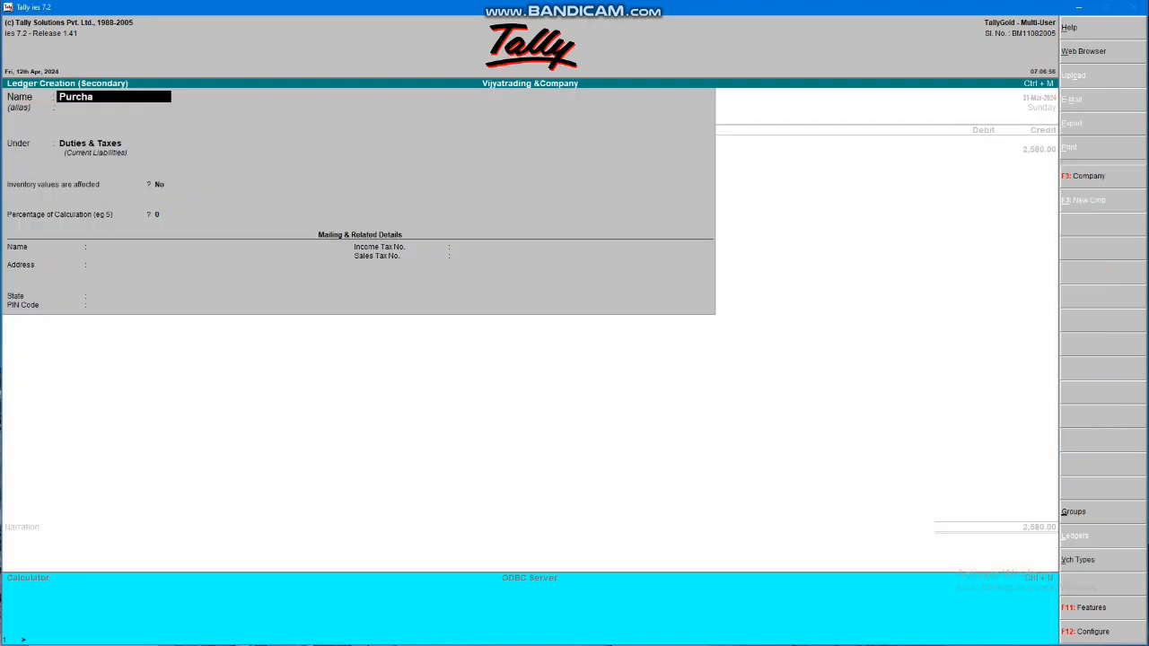
text(se)
key(Return)
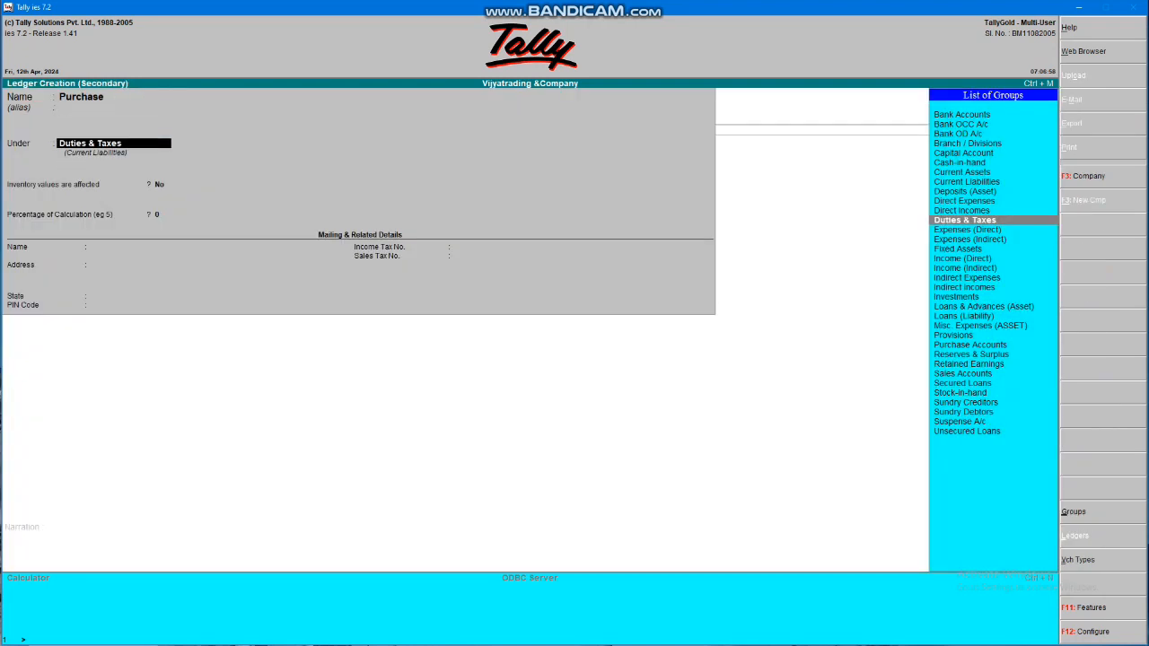
text(Pu)
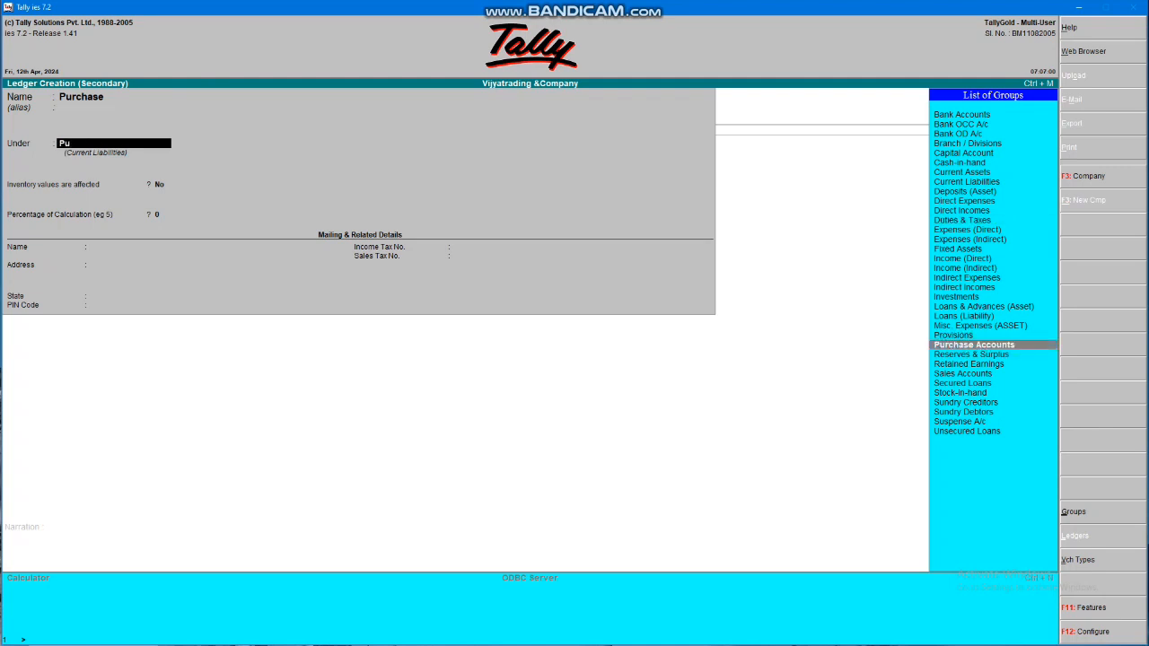
text(r)
key(Return)
key(Return)
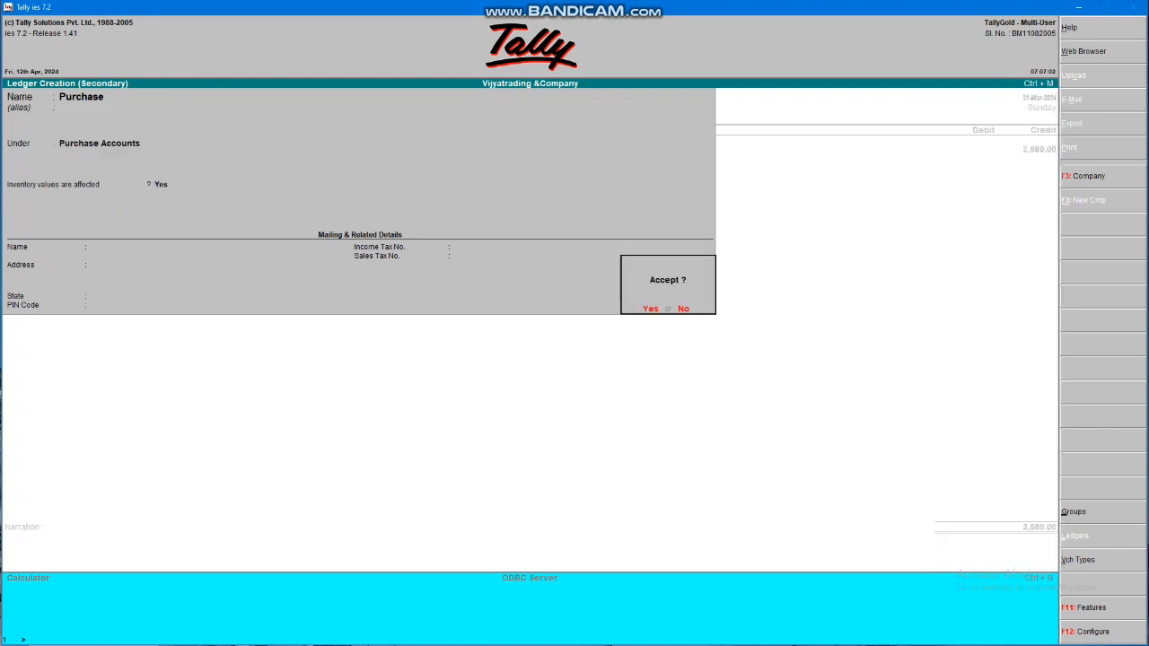
key(Return)
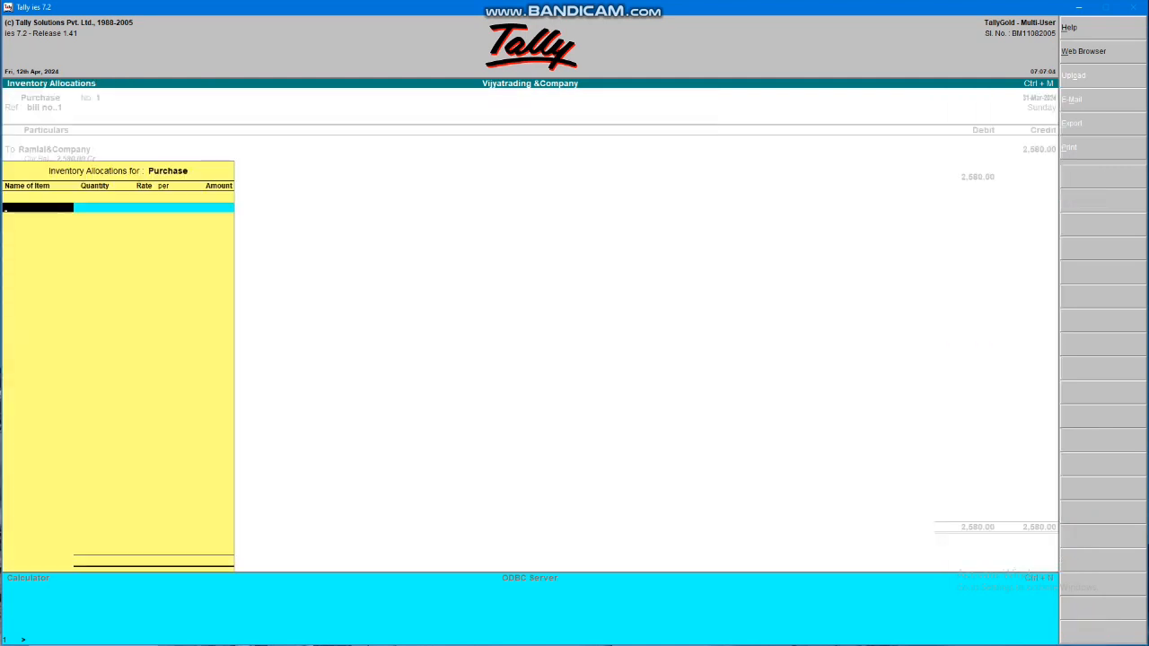
Create stock item Key Borad under Primary with an 18% rate of duty
key(alt+c)
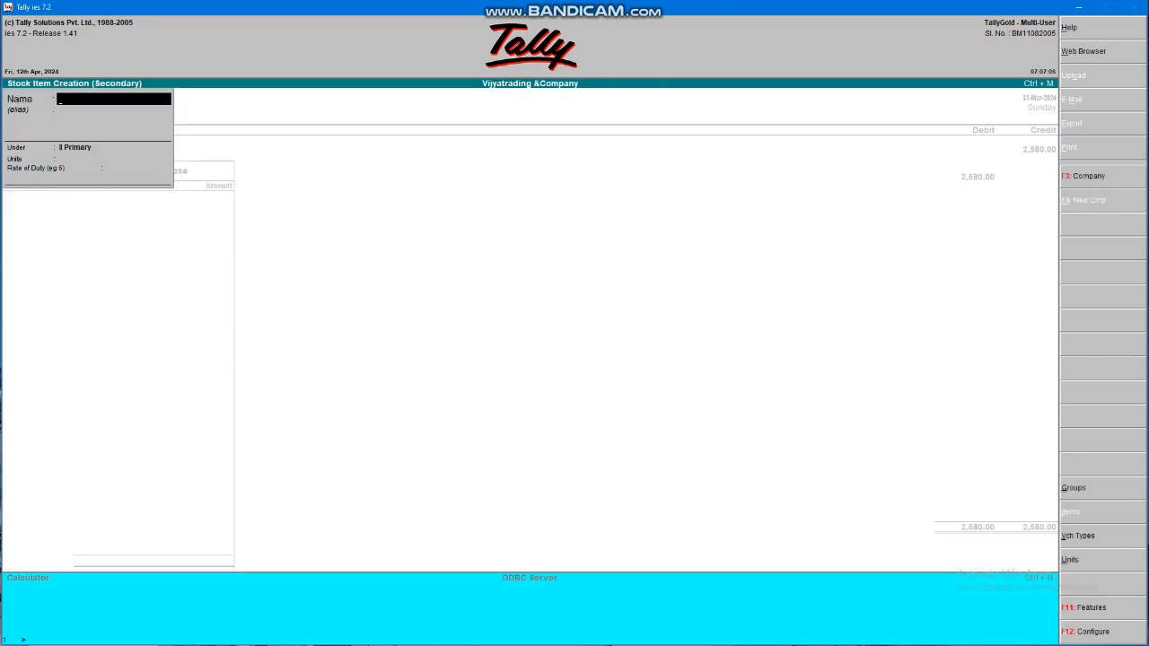
text(Key Borad)
key(Return)
key(Return)
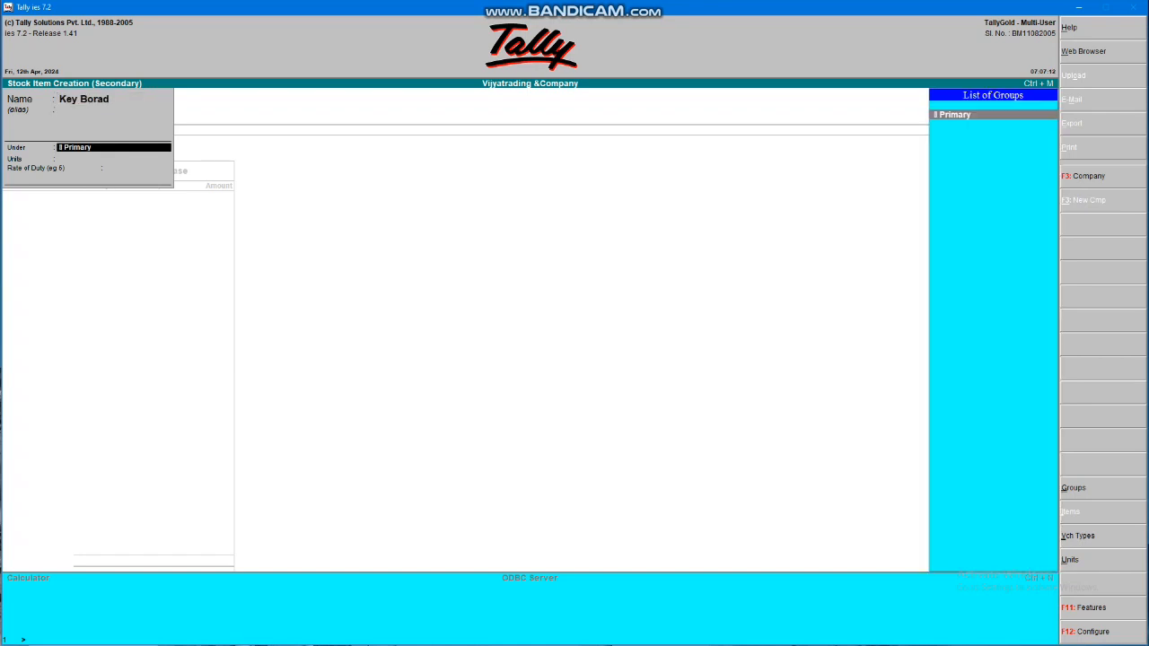
key(Return)
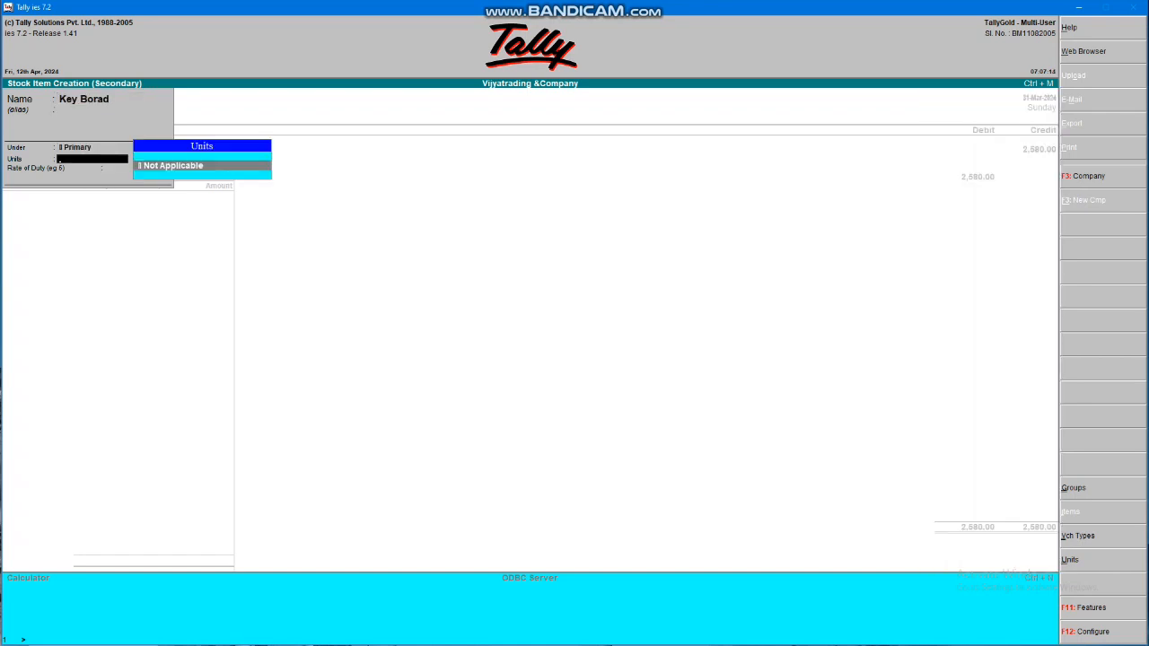
key(Return)
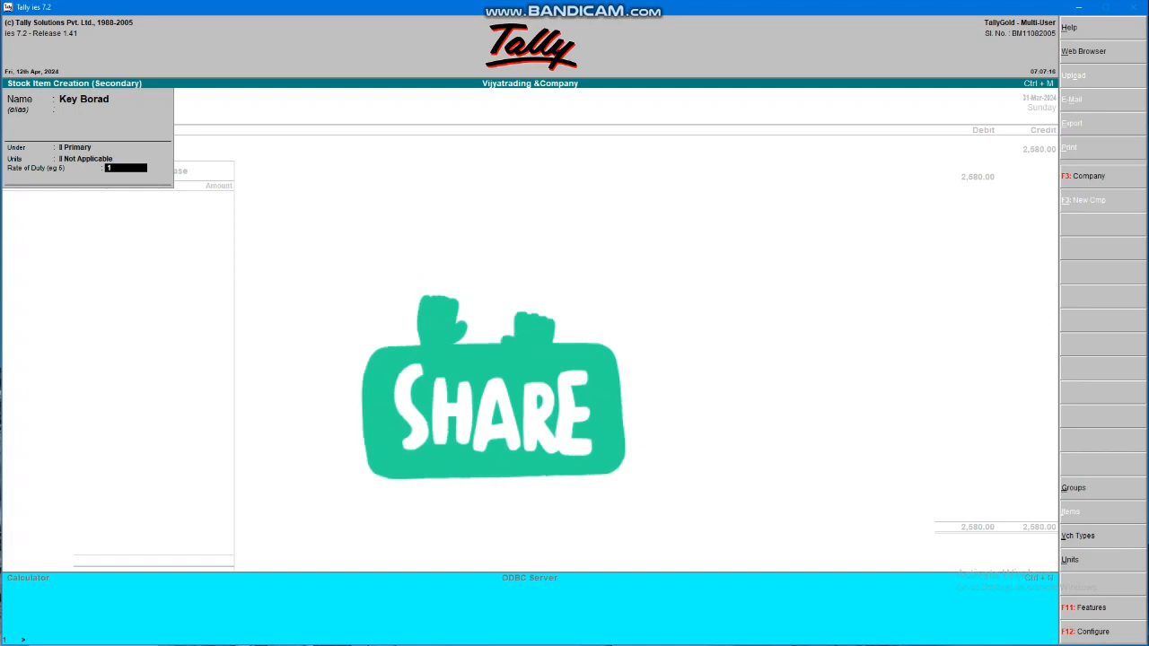
text(18)
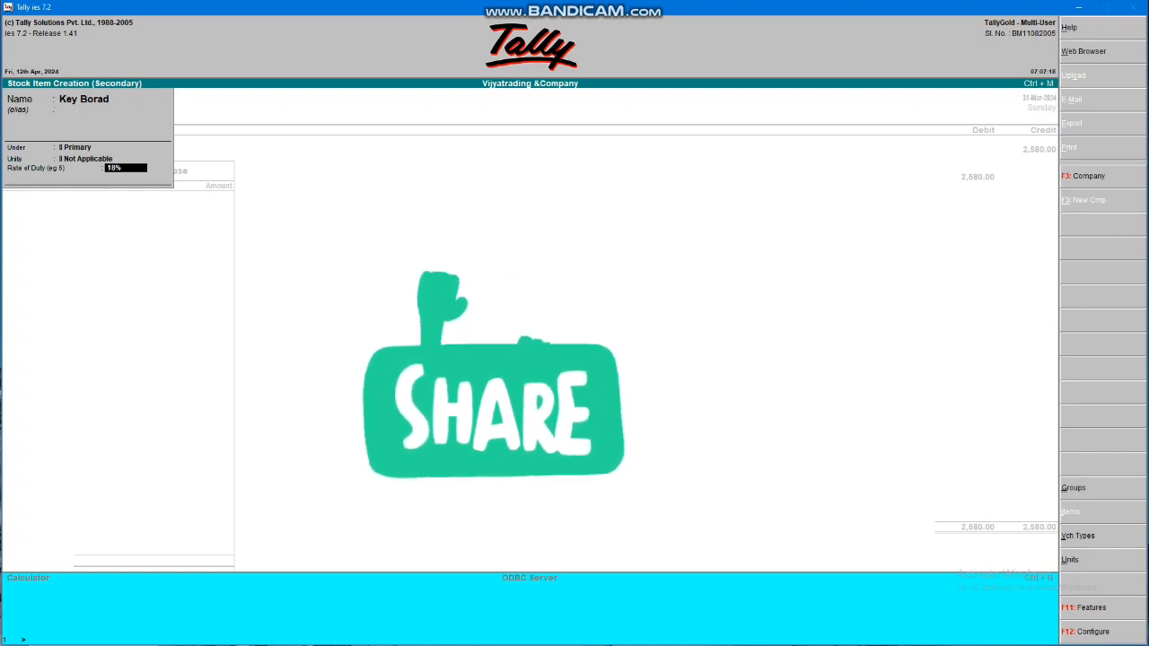
key(Return)
key(Return)
key(Return)
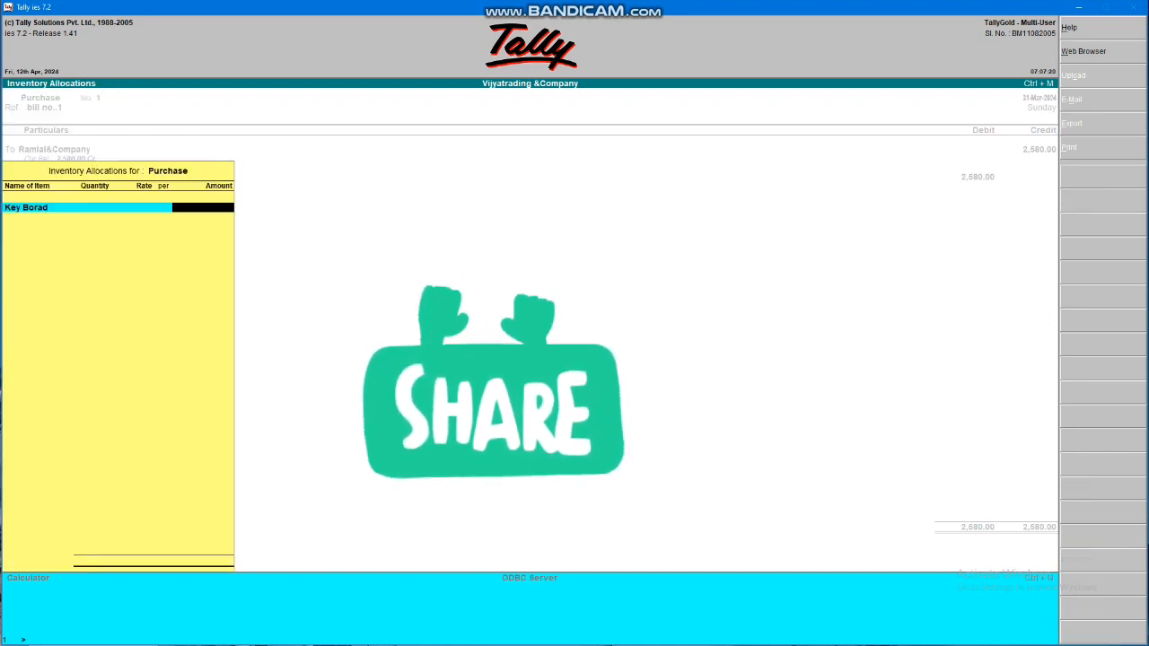
text(1)
key(Return)
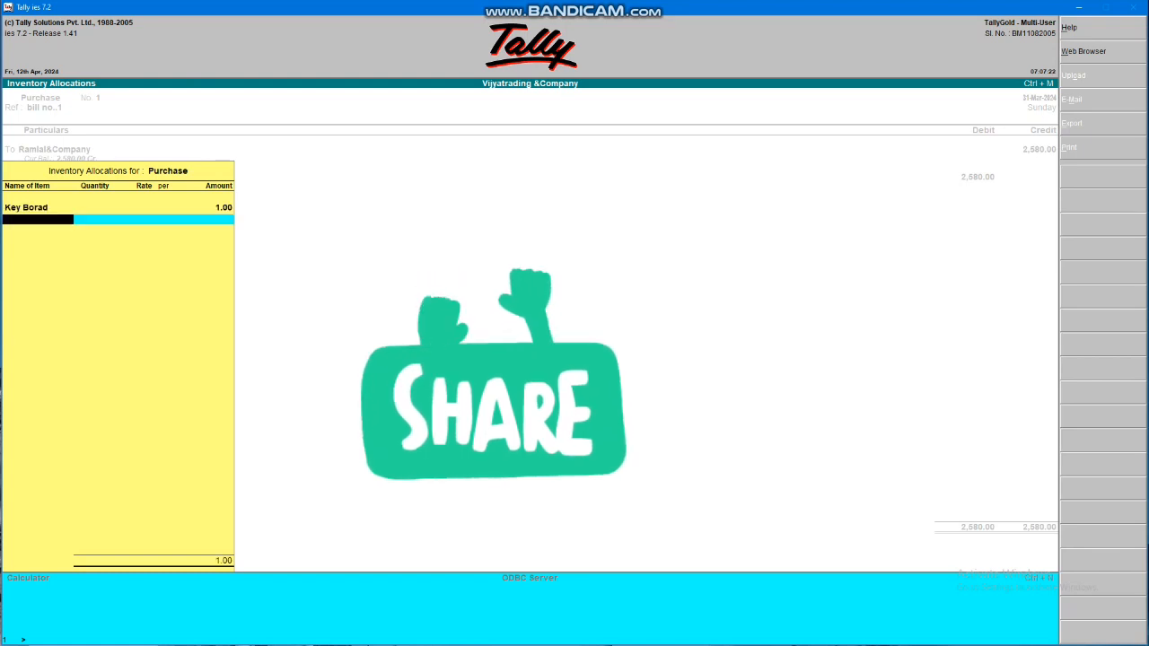
Allocate 500.00 to Key Borad in the Purchase inventory allocations
key(BackSpace)
key(BackSpace)
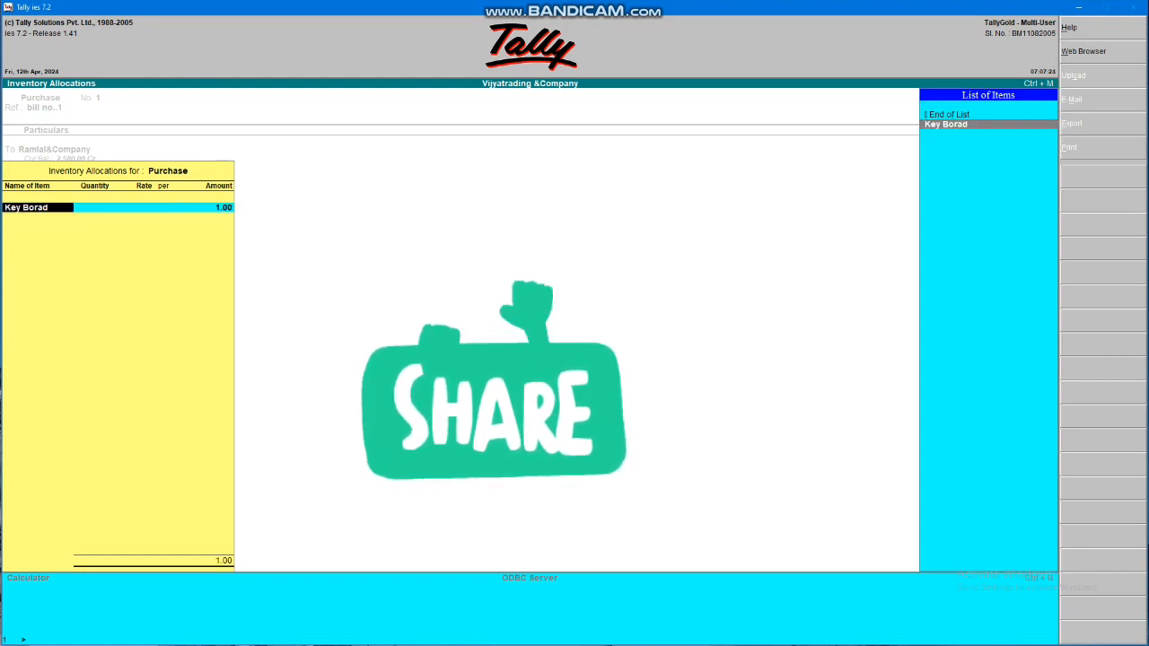
key(Return)
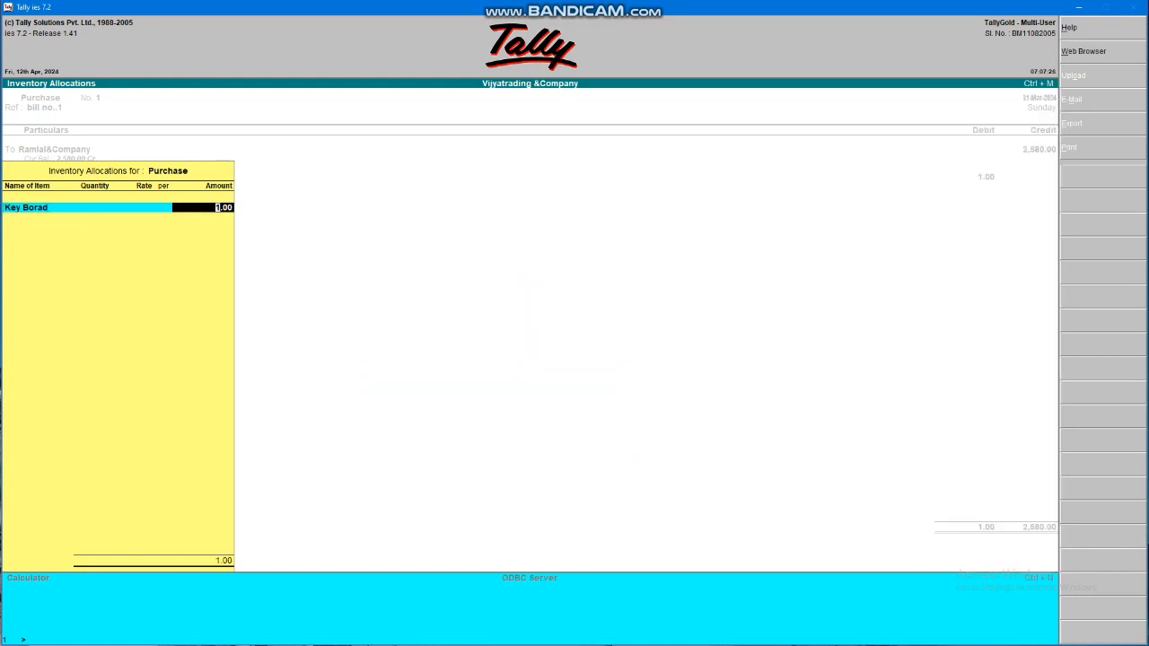
text(500)
key(Return)
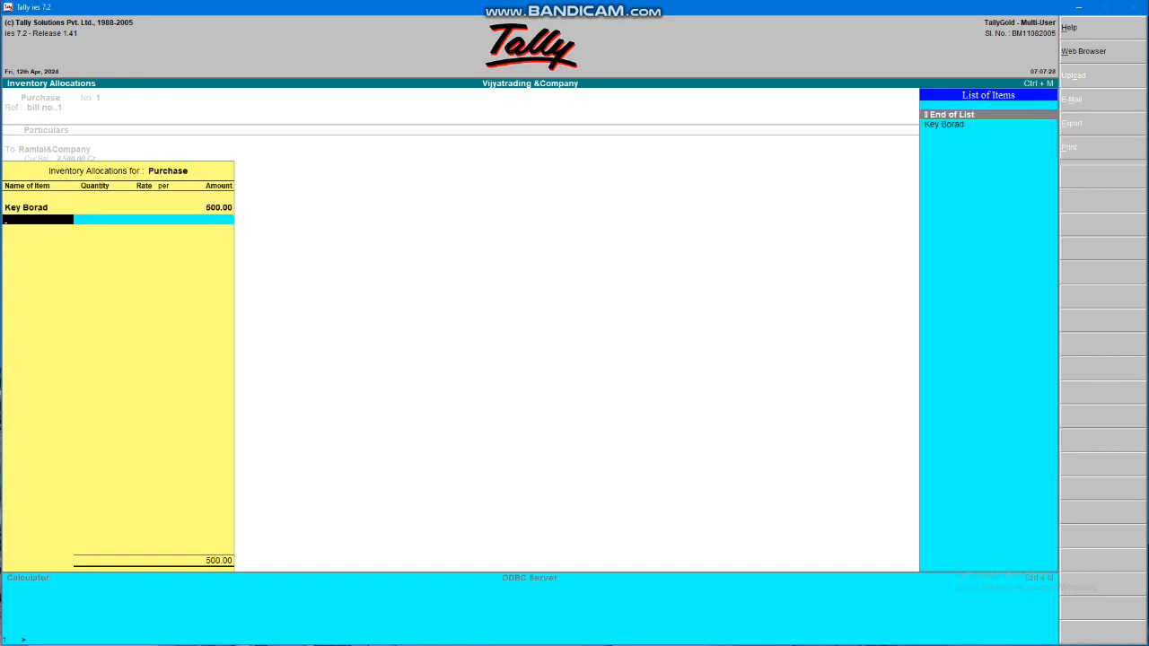
key(Down)
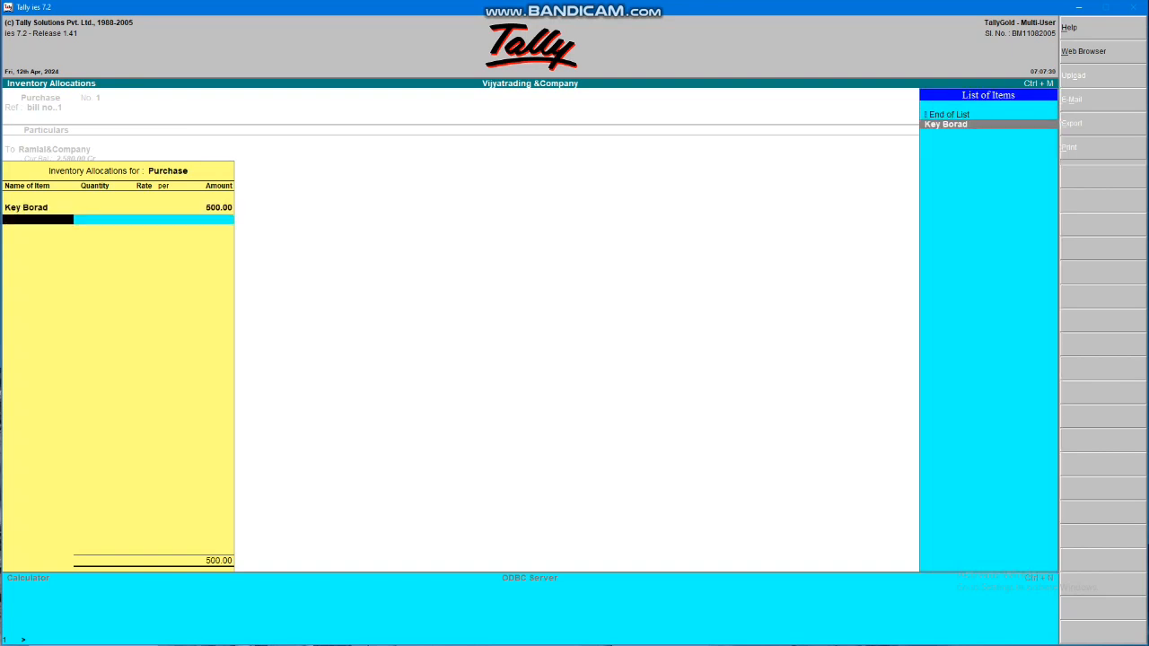
key(alt+c)
text(Mouse)
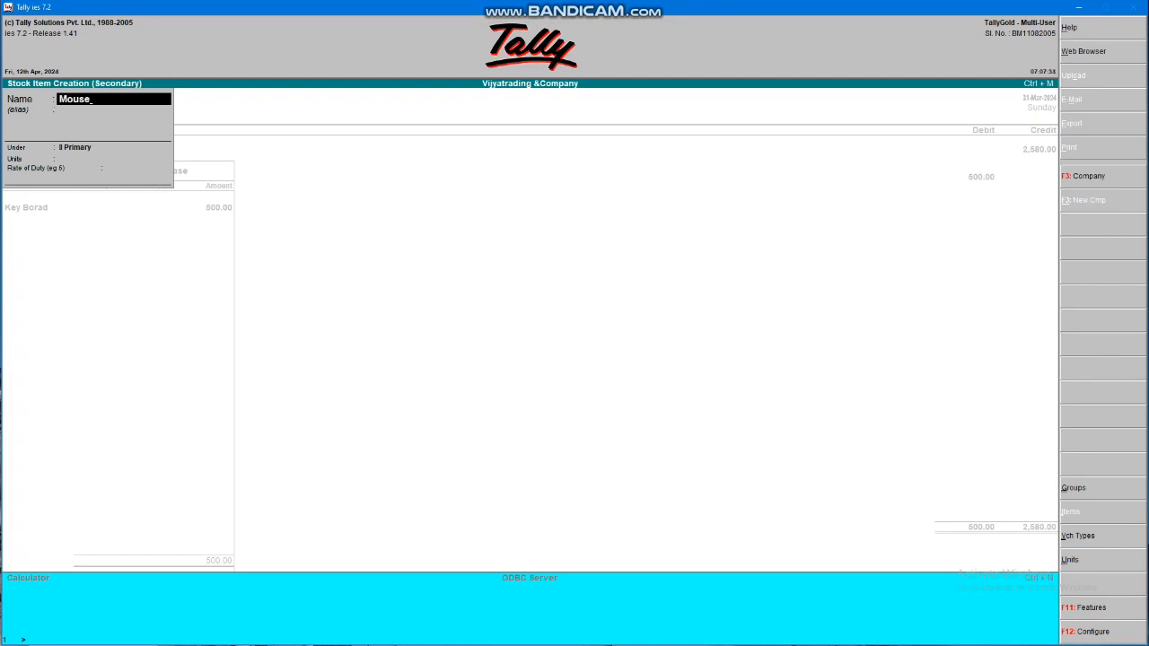
Name the item Mouse and create a new stock group 1 under Primary for it
key(Return)
key(Return)
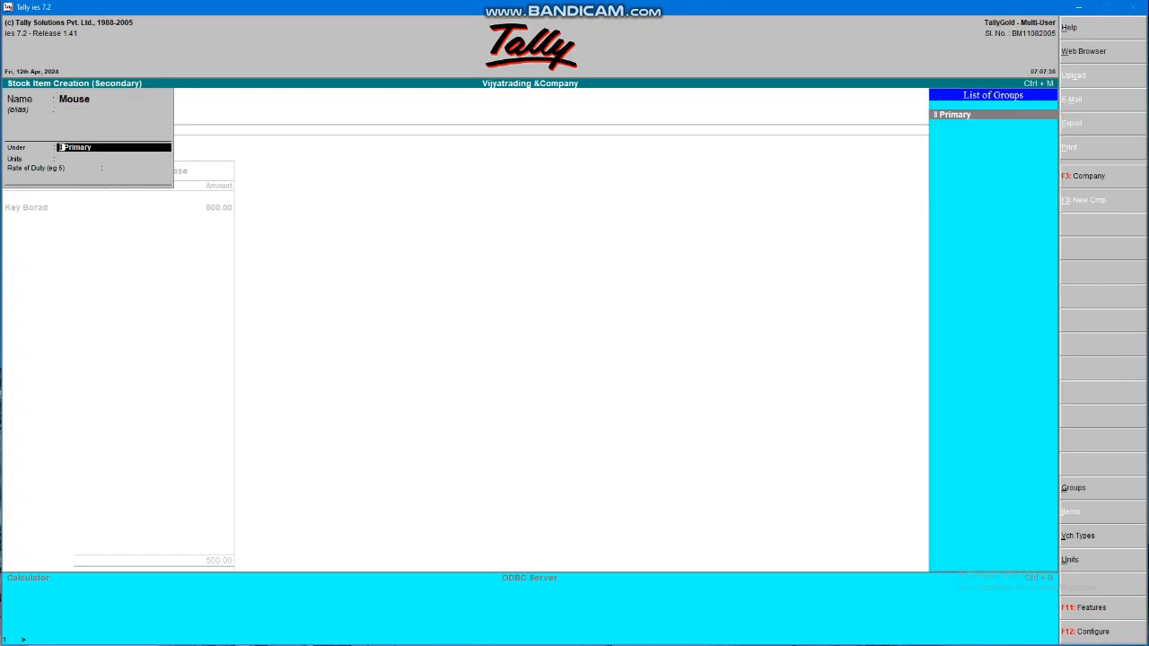
key(alt+c)
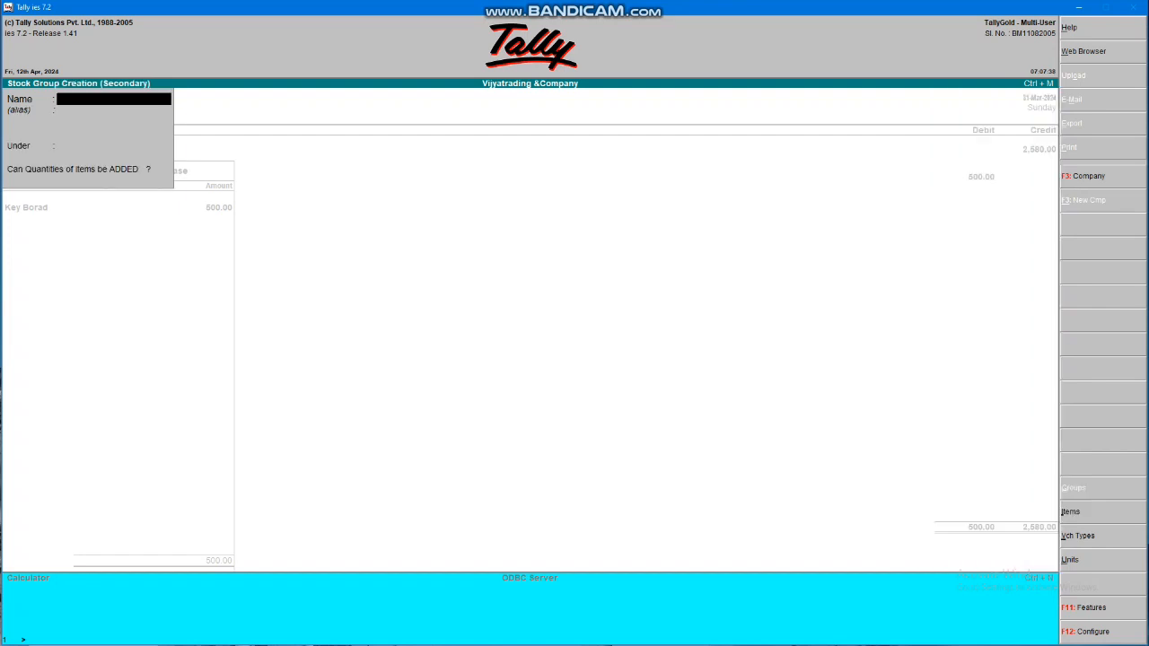
key(Return)
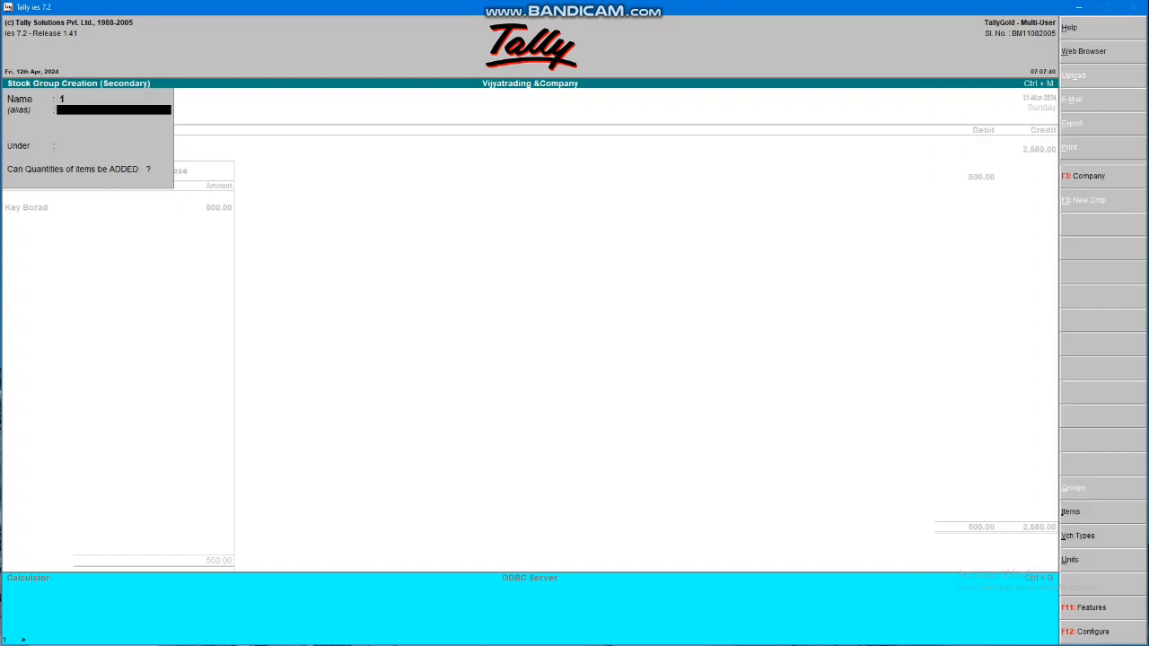
key(Return)
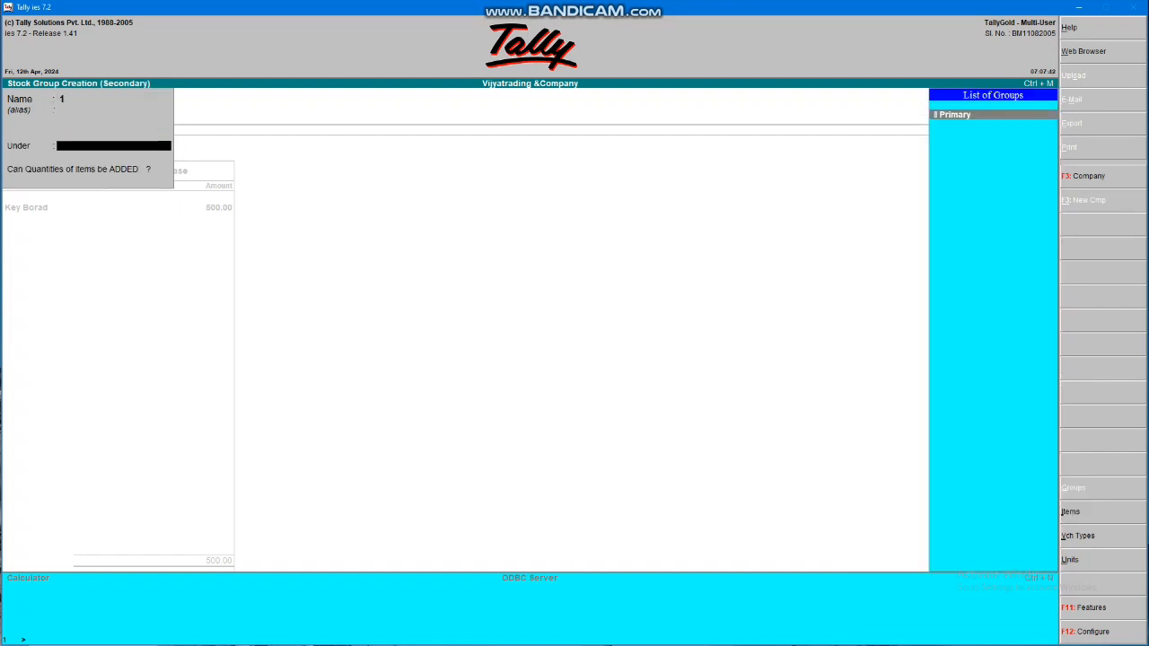
key(Return)
key(Return)
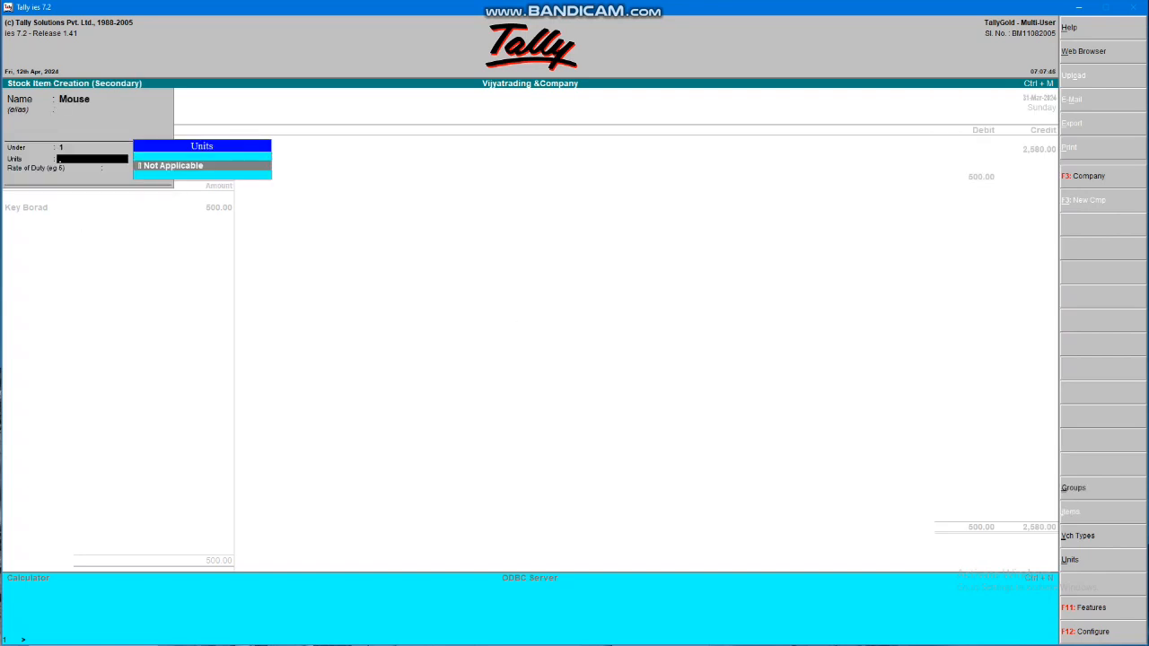
Give Mouse 18% duty and allocate 100.00 to it
key(Return)
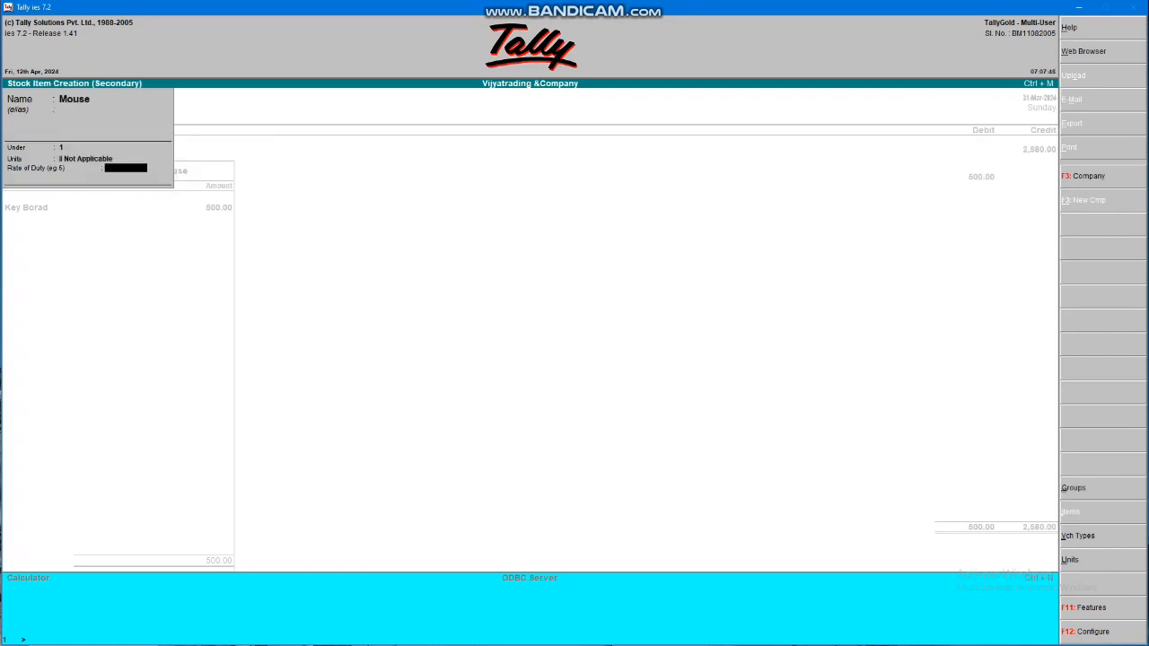
text(18 %)
key(Return)
key(Return)
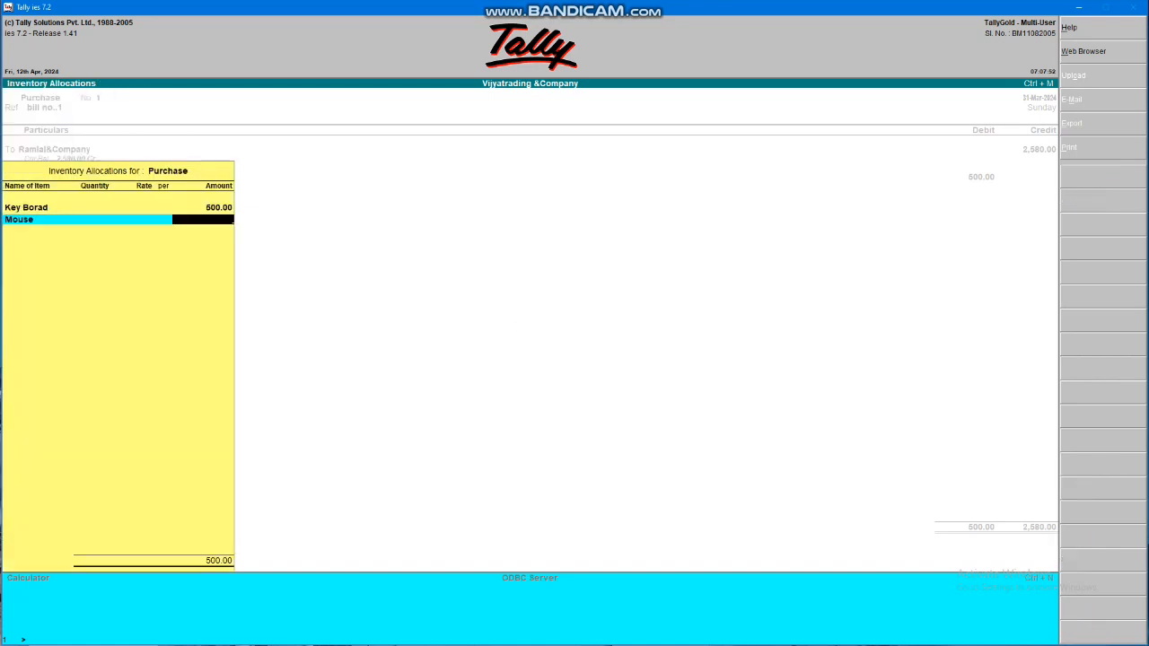
text(5)
key(BackSpace)
text(100)
key(Return)
key(Return)
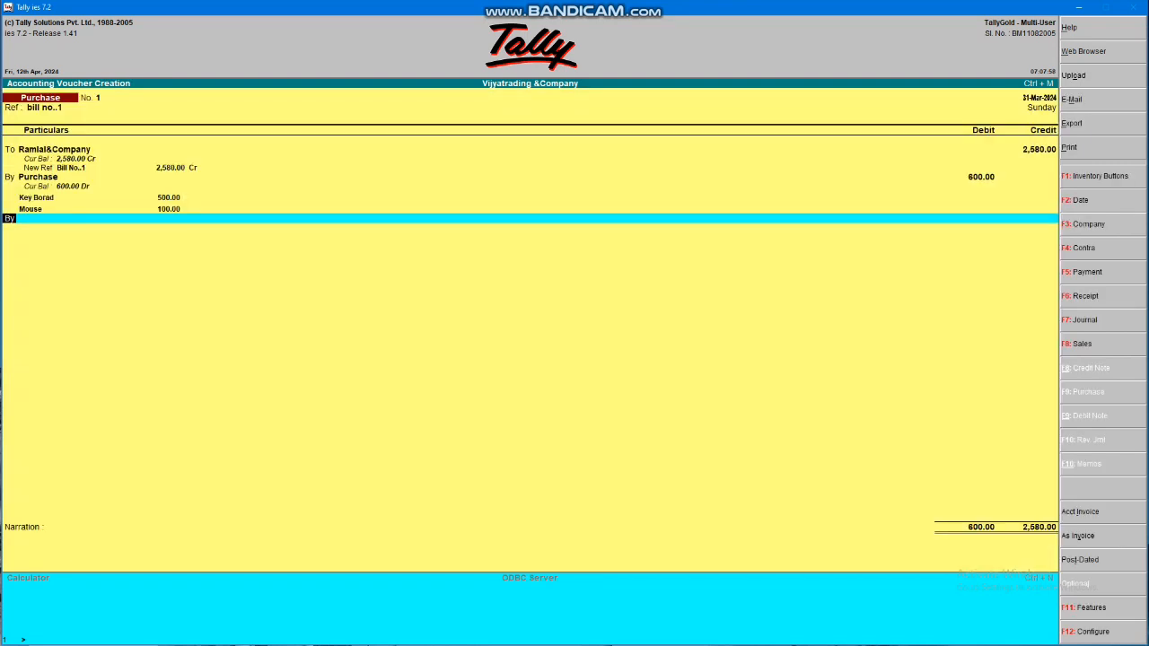
Add Cgst on the next By line, accept its 1,980.00 debit, then reopen the amount
key(Return)
text(Cg)
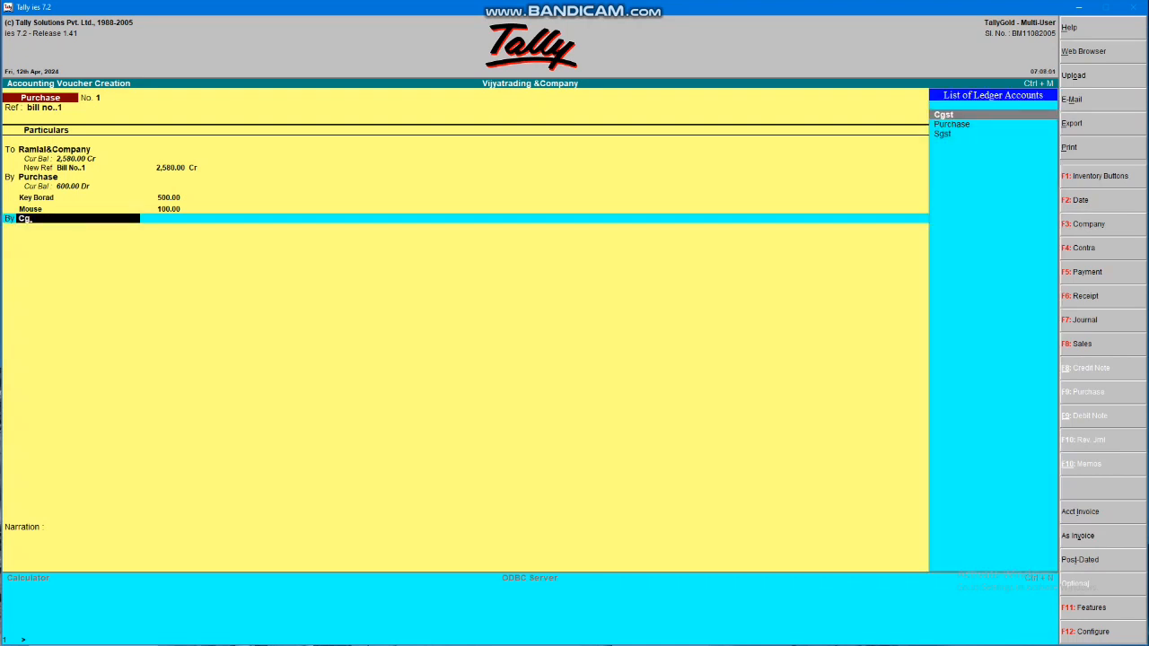
key(Return)
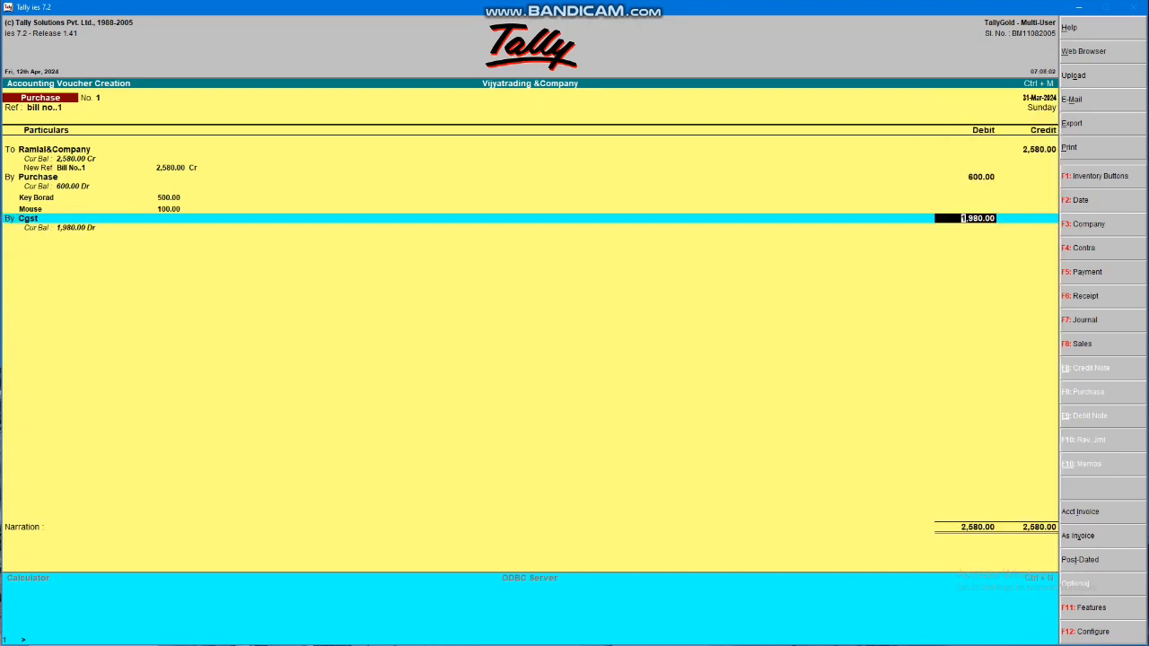
key(Return)
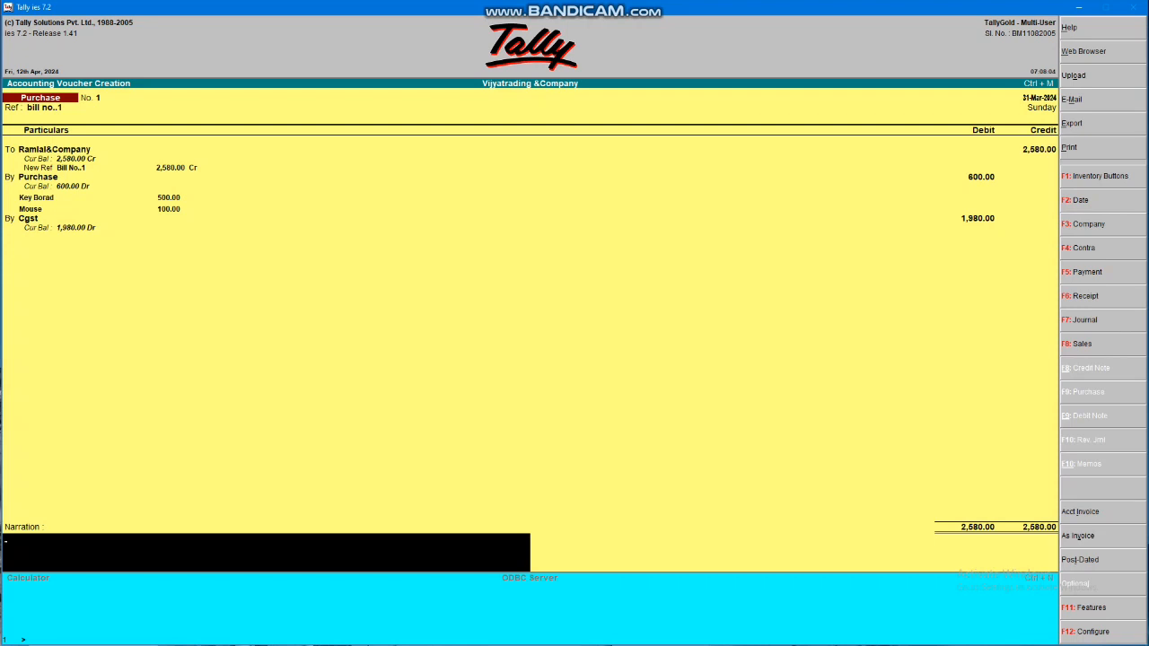
key(BackSpace)
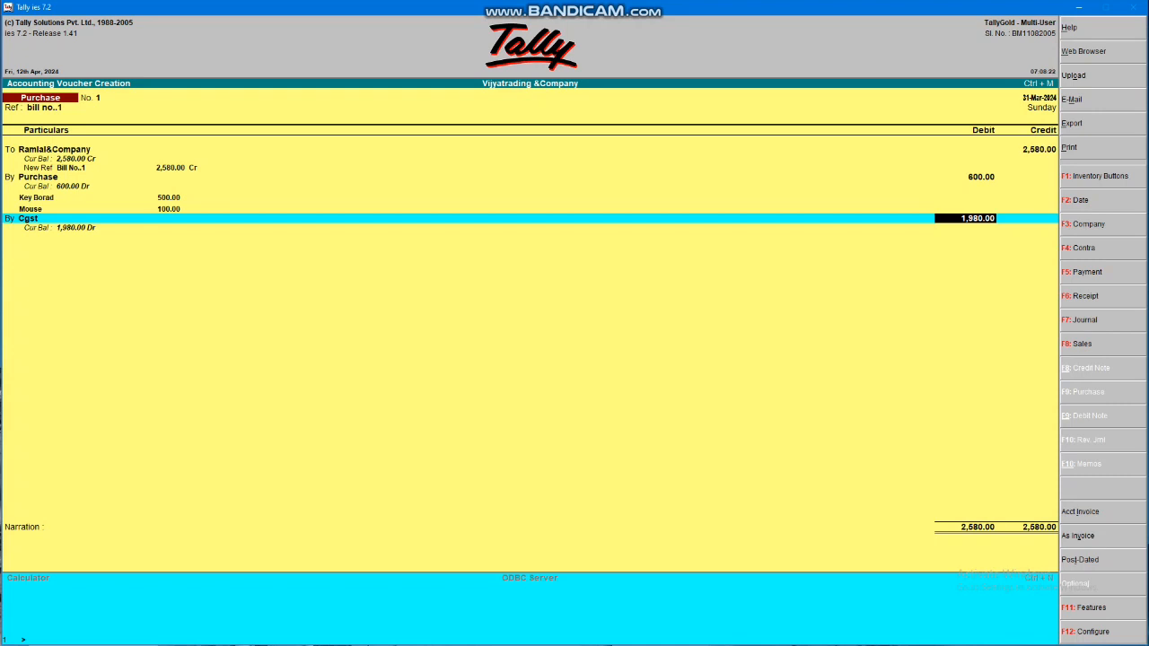
Debit Cgst 990.00 and add an Sgst line, also at 990.00
text(990)
key(Return)
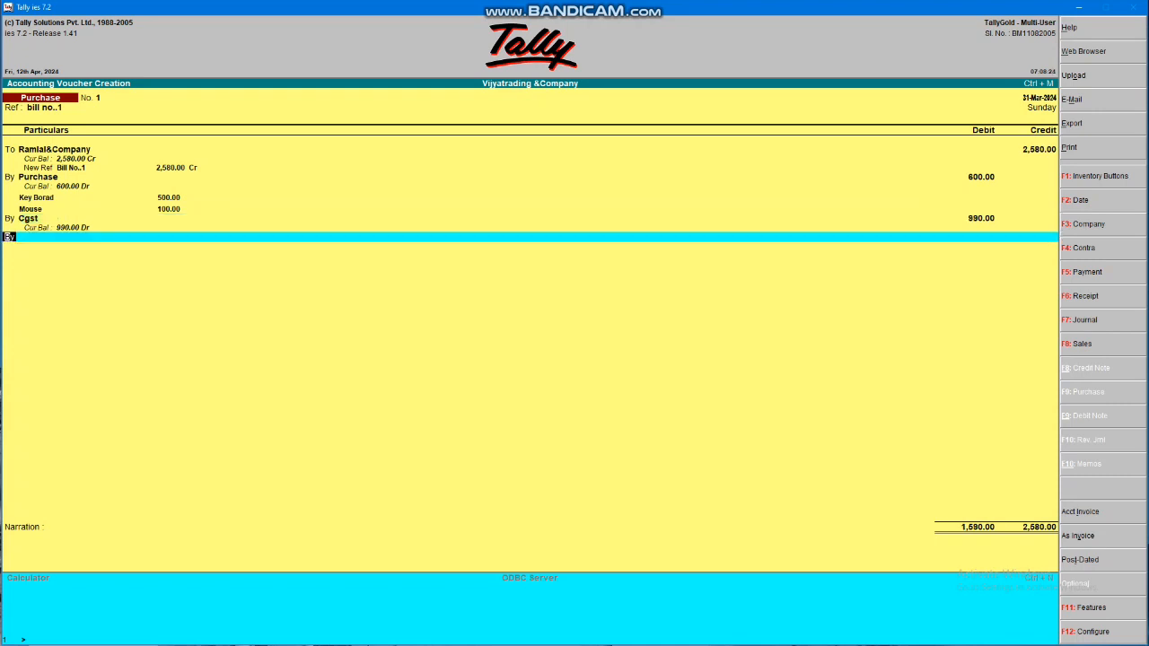
key(Return)
text(c)
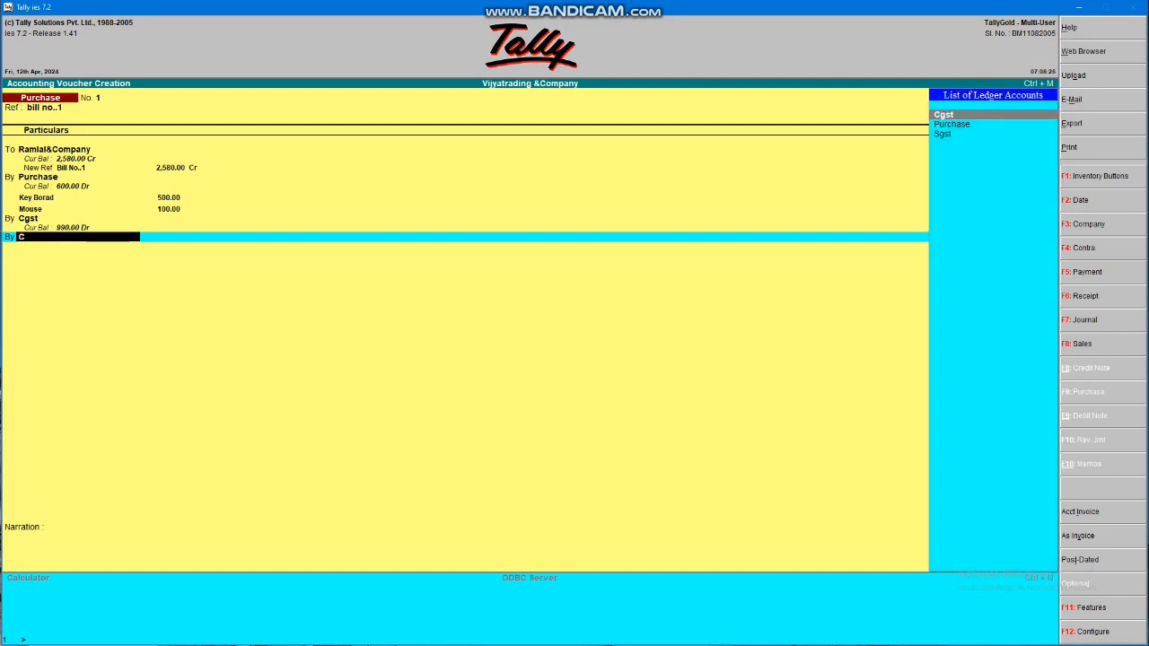
key(Down)
key(Down)
key(Return)
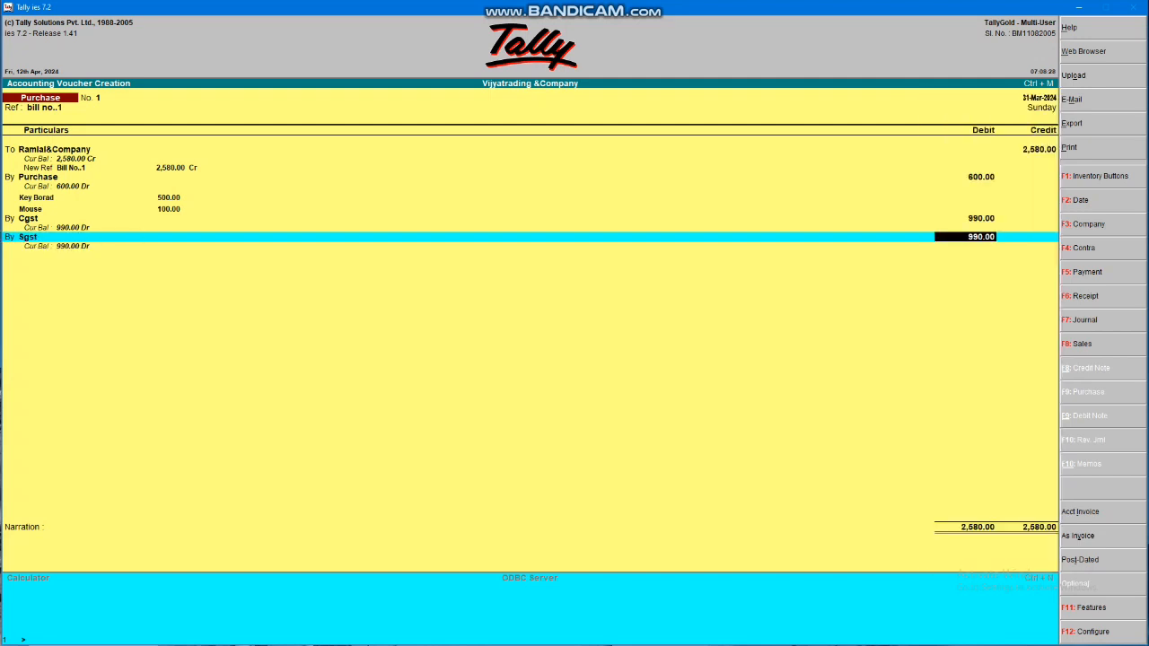
key(Return)
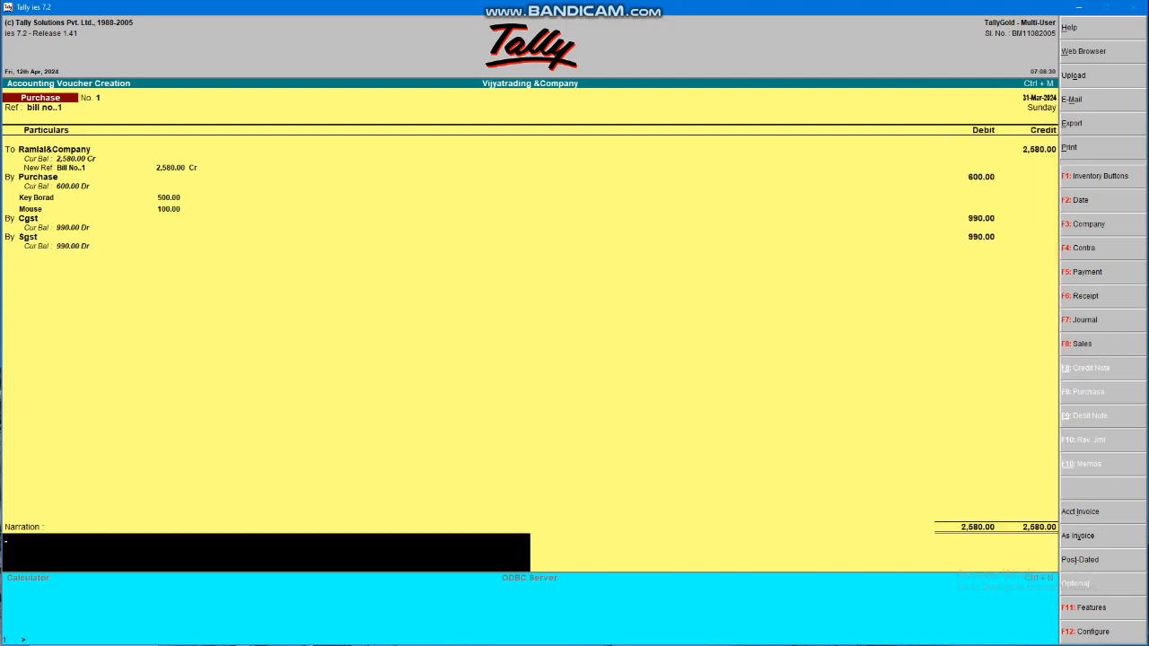
key(BackSpace)
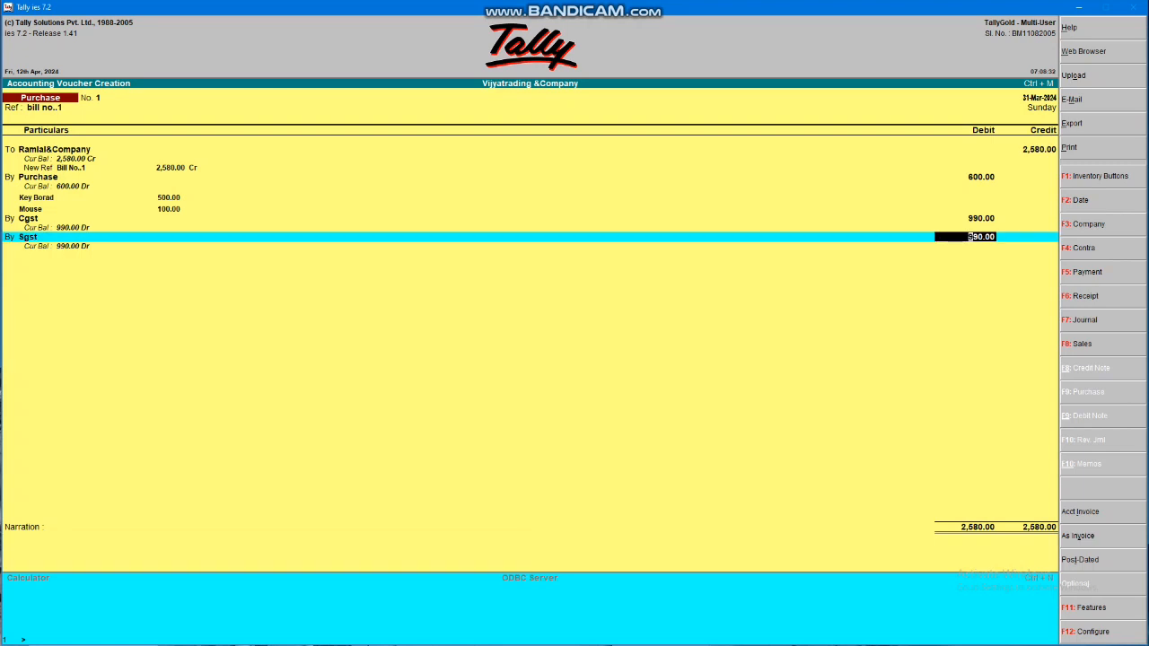
Correct the Cgst and Sgst debits to 989.00 each
key(Up)
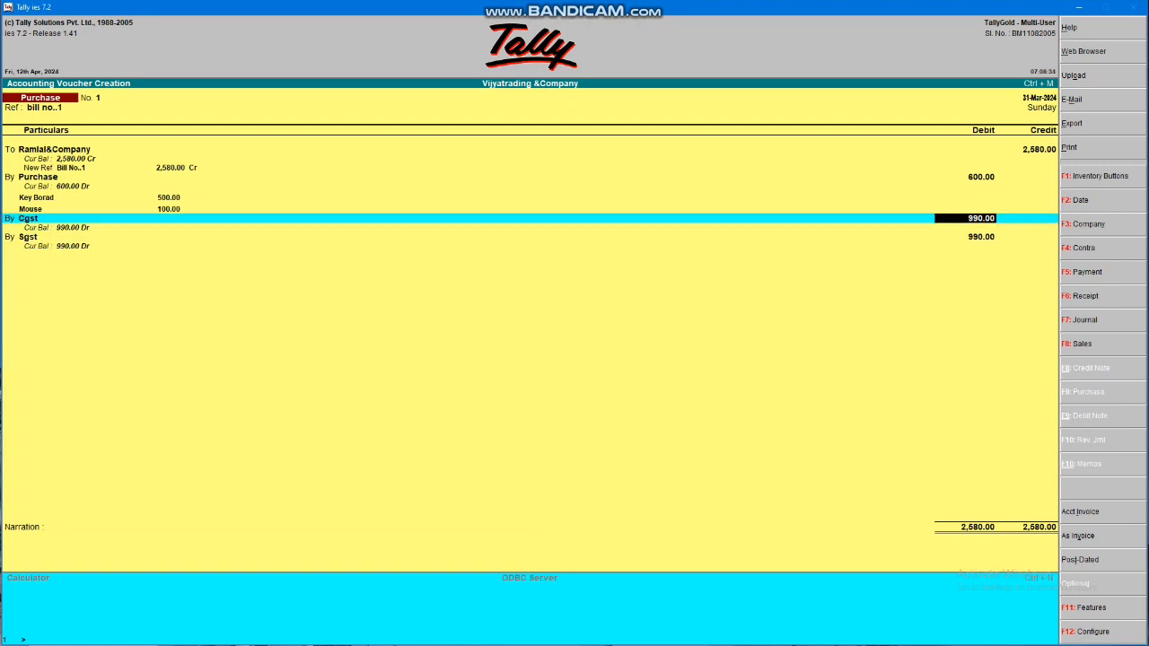
text(989)
key(Return)
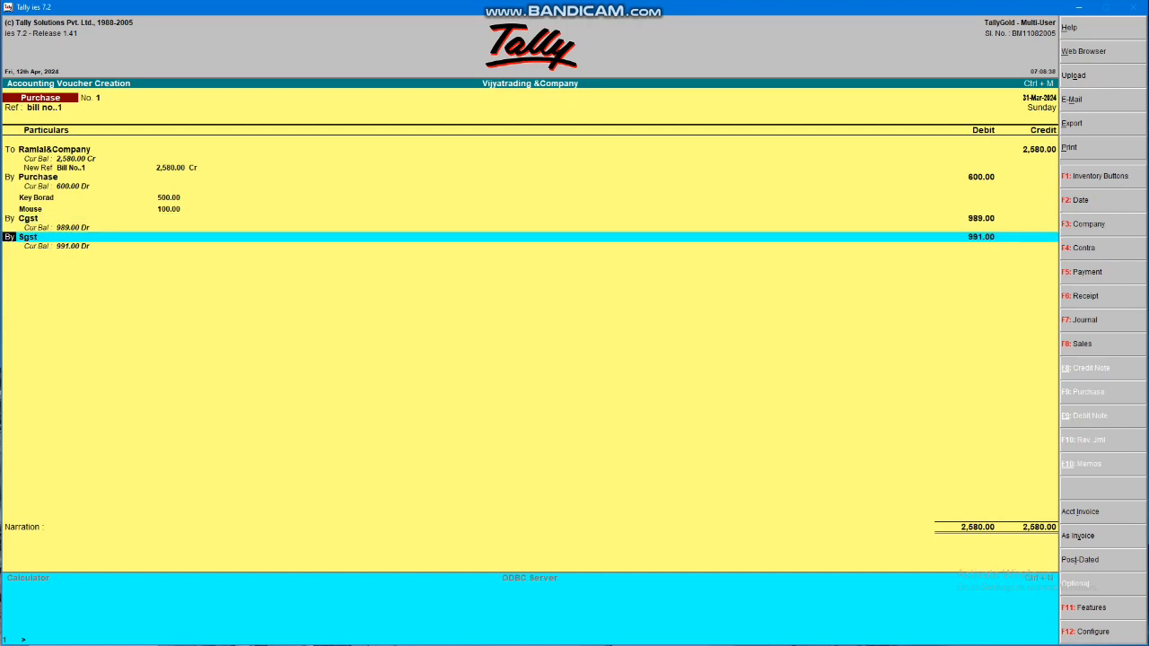
key(Return)
key(Return)
text(9)
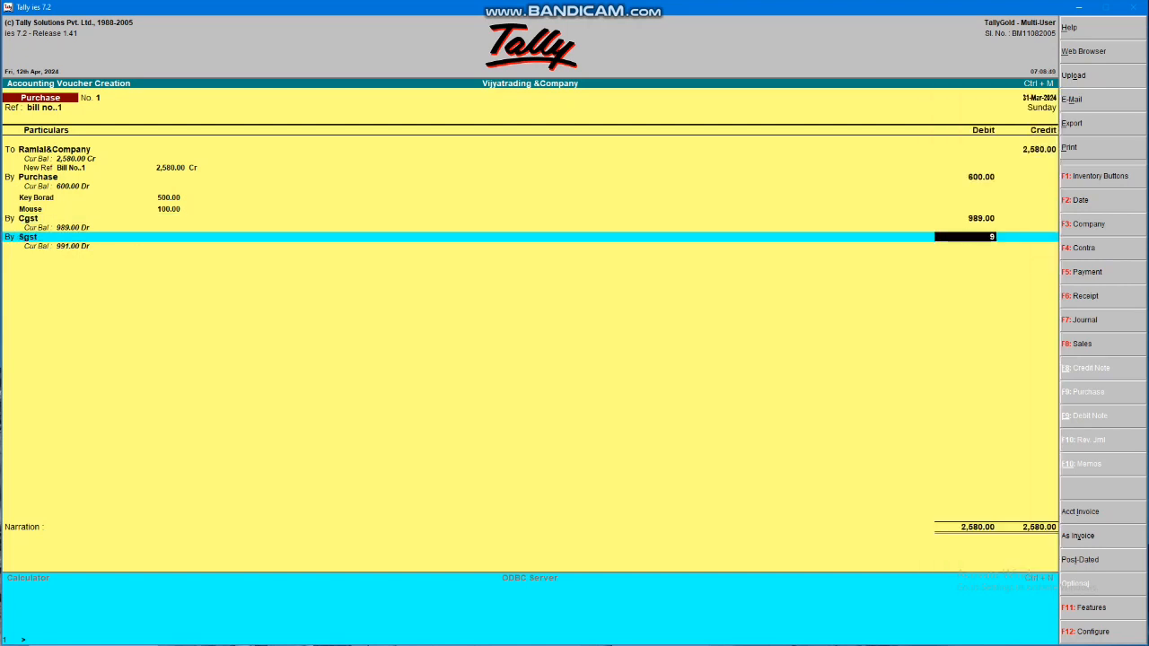
text(89)
key(Return)
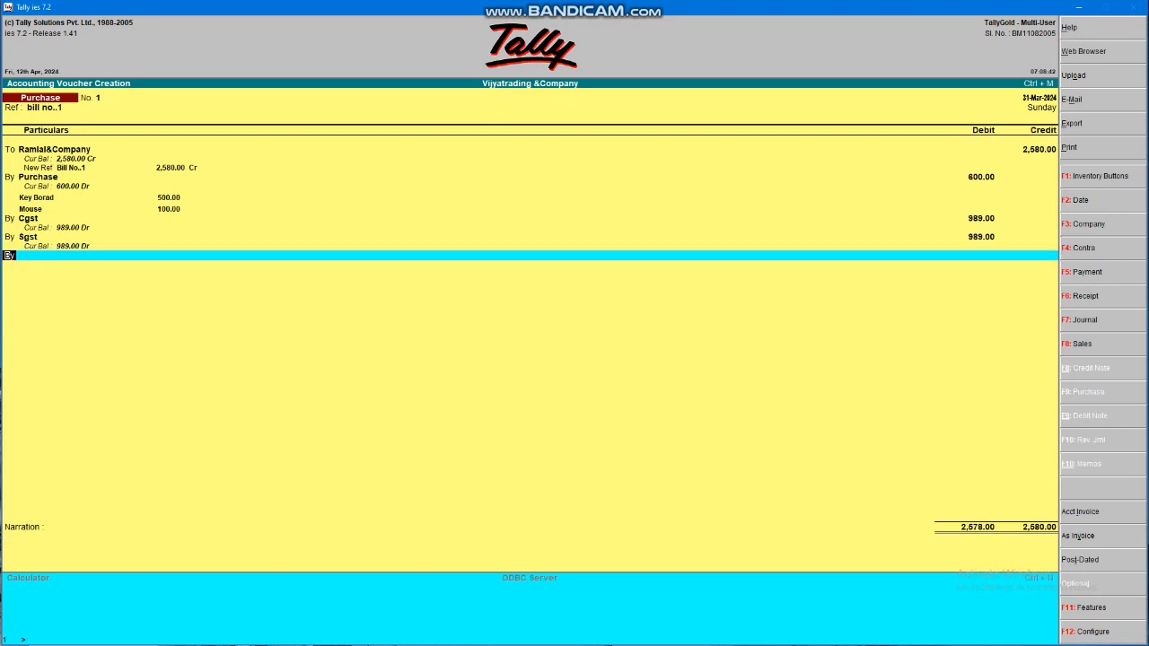
key(alt+c)
text(R)
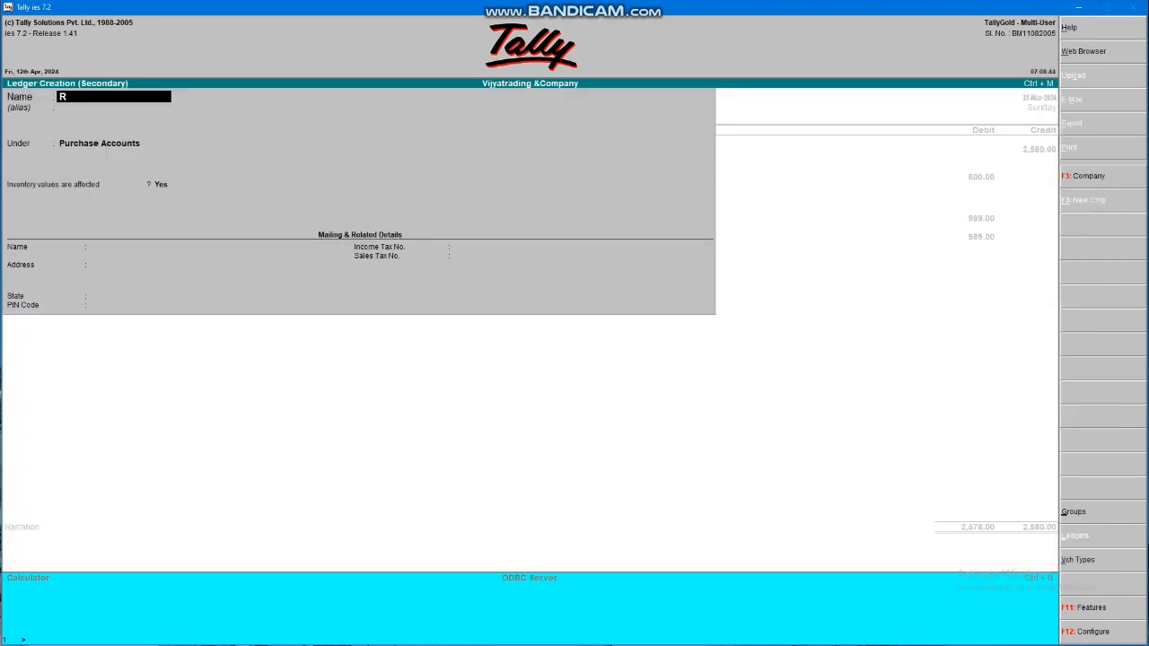
text(oudin)
Name the ledger Rouding and place it under Indirect Incomes, inventory not affected
text(g)
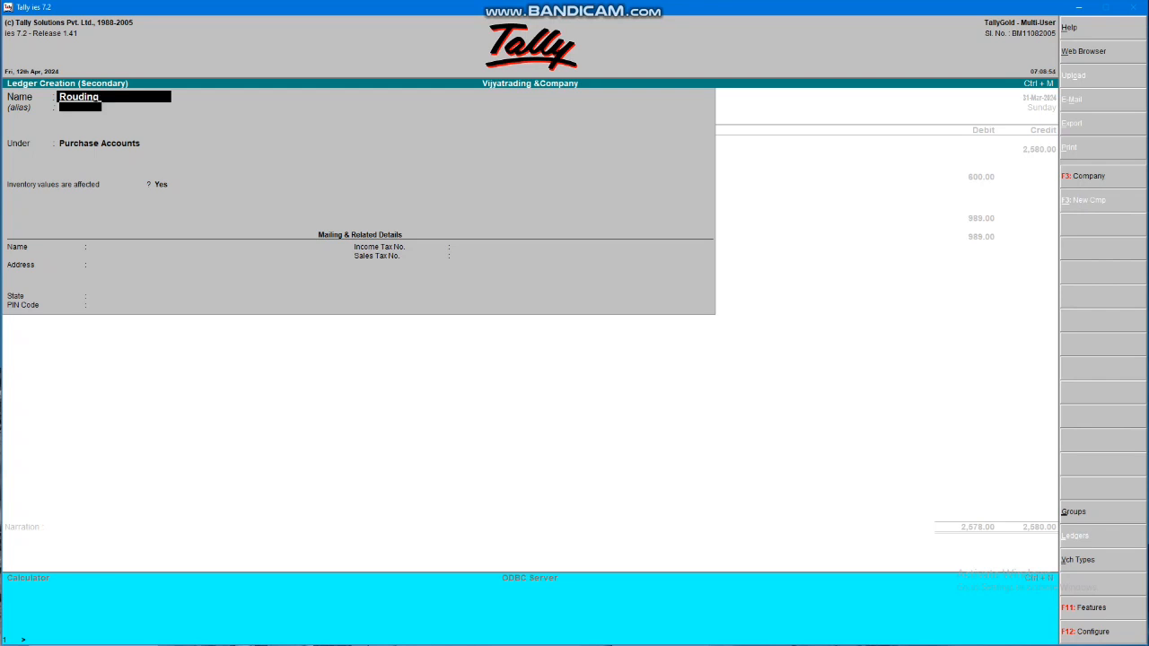
key(Return)
key(Return)
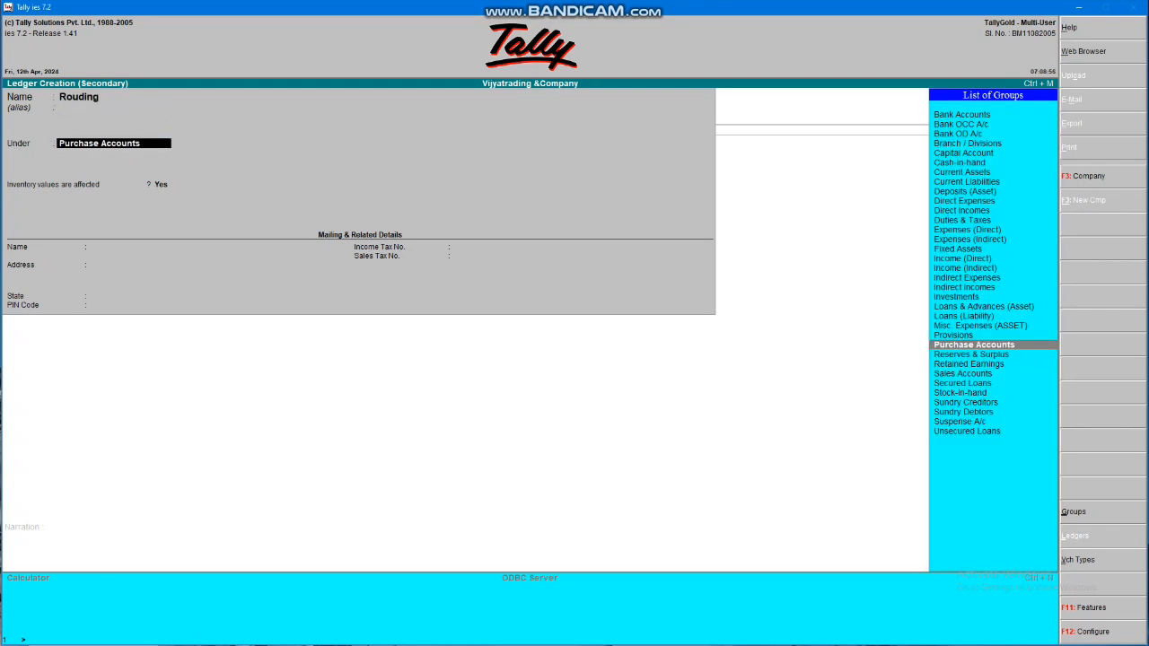
key(Down)
key(Down)
key(Down)
key(Down)
key(Down)
key(Down)
key(Down)
key(Down)
key(Down)
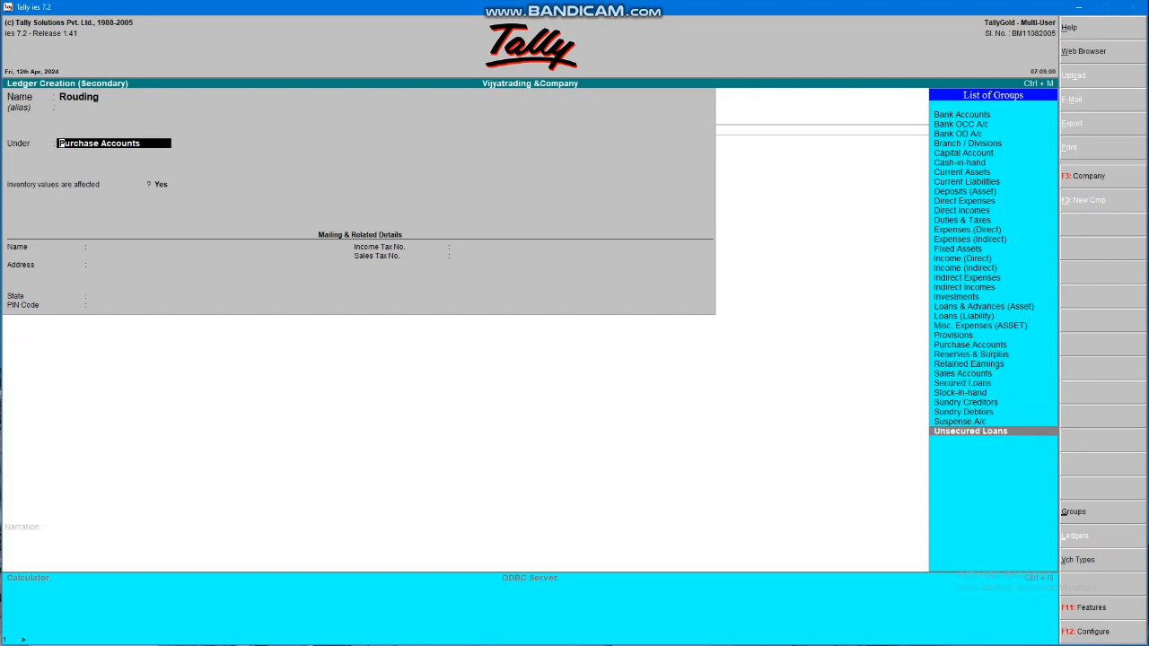
key(Up)
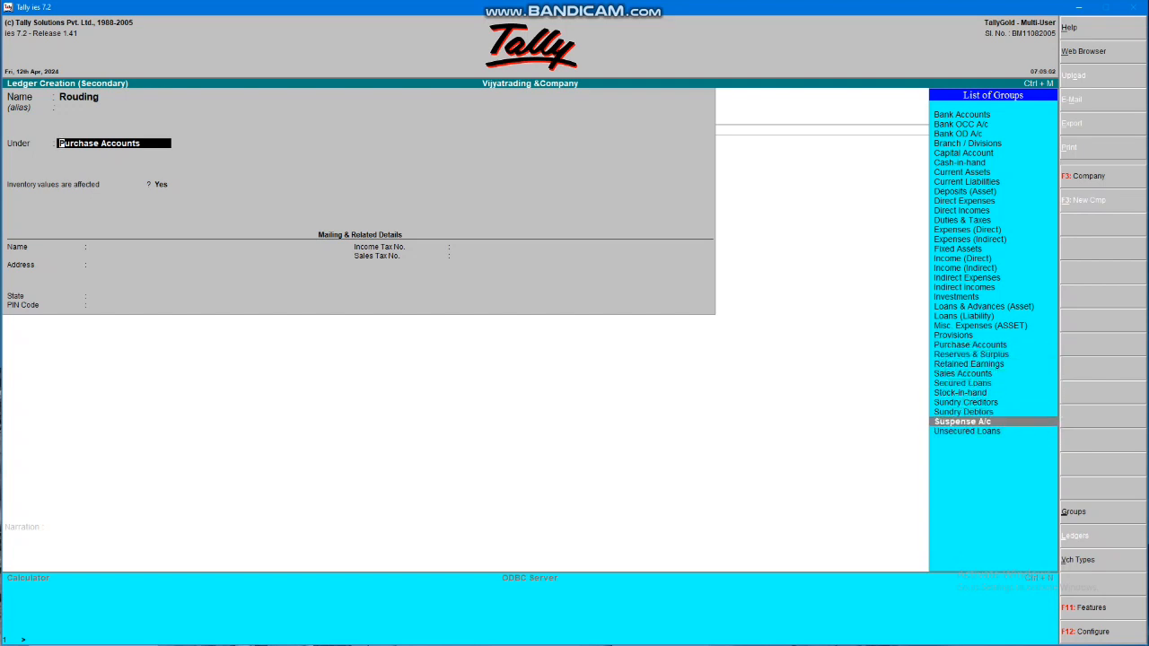
key(Up)
key(Up)
key(Up)
key(Up)
key(Up)
key(Up)
key(Up)
key(Up)
key(Up)
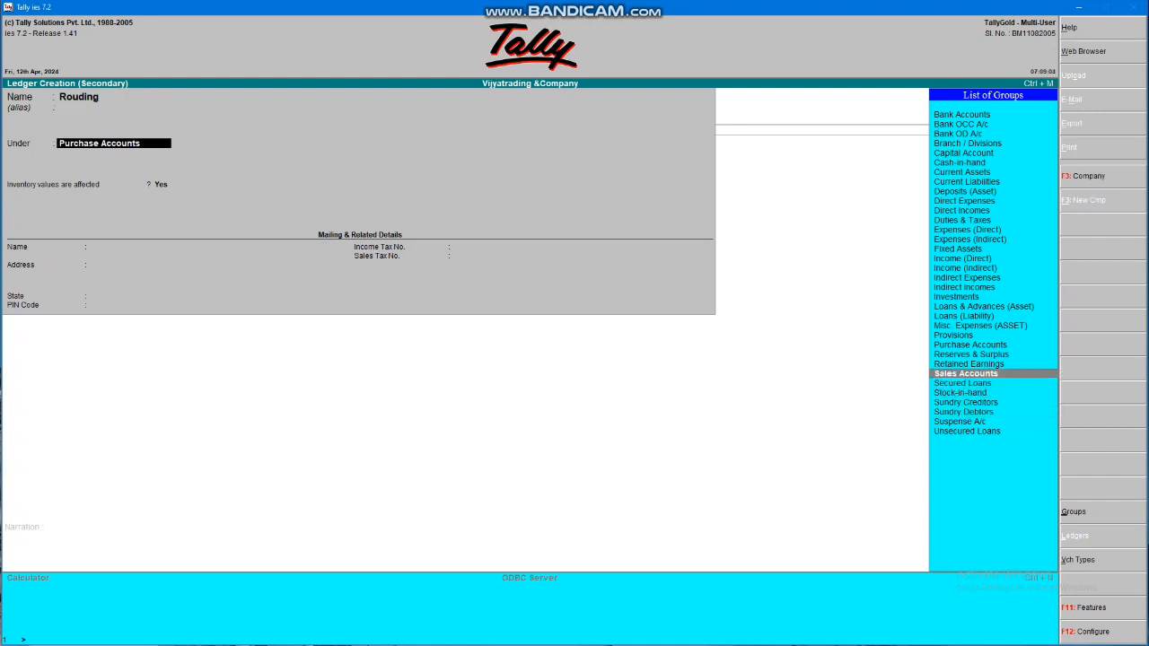
key(Up)
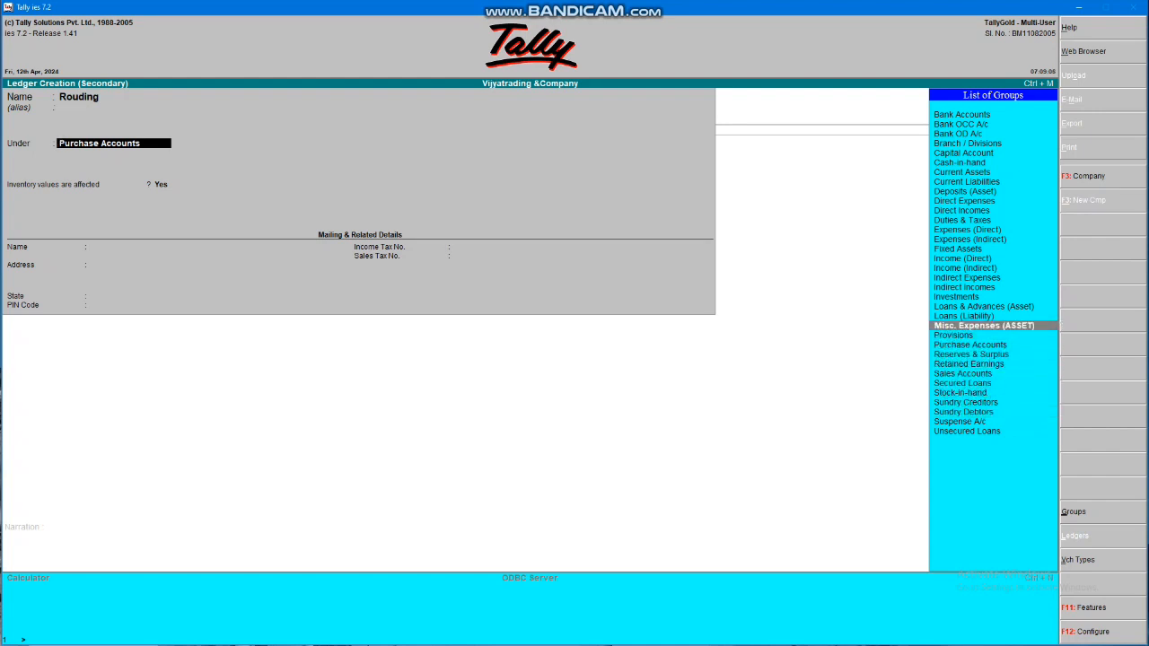
key(Up)
key(Up)
key(Up)
key(Up)
key(Up)
key(Up)
key(Up)
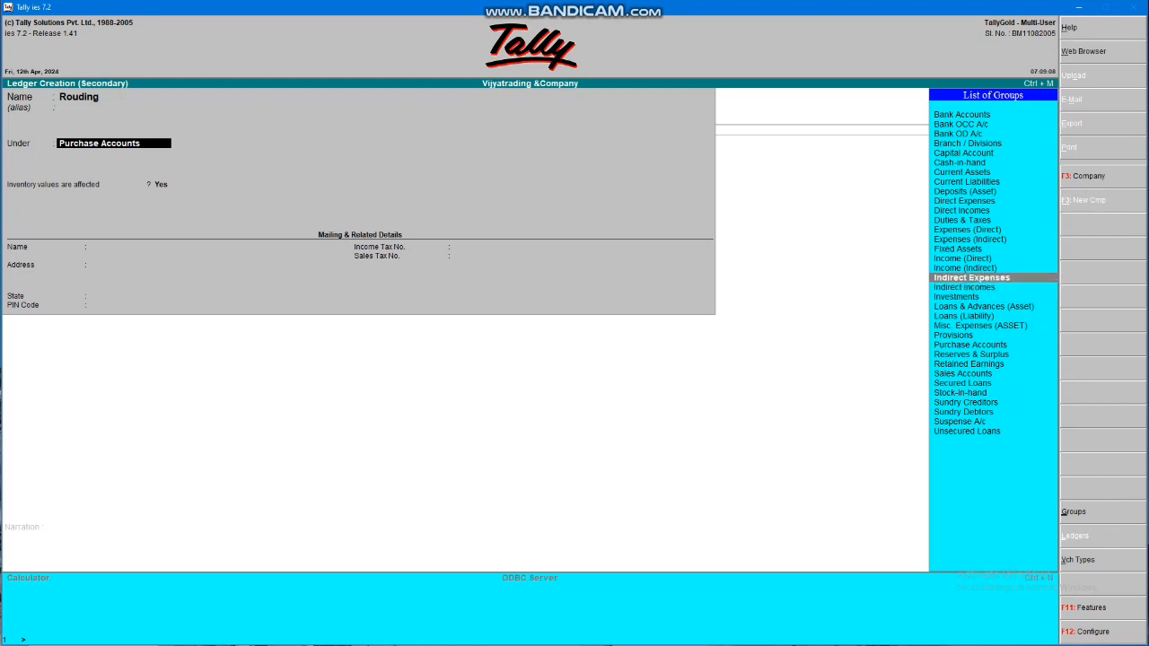
key(Up)
key(Up)
key(Up)
key(Up)
key(Up)
key(Up)
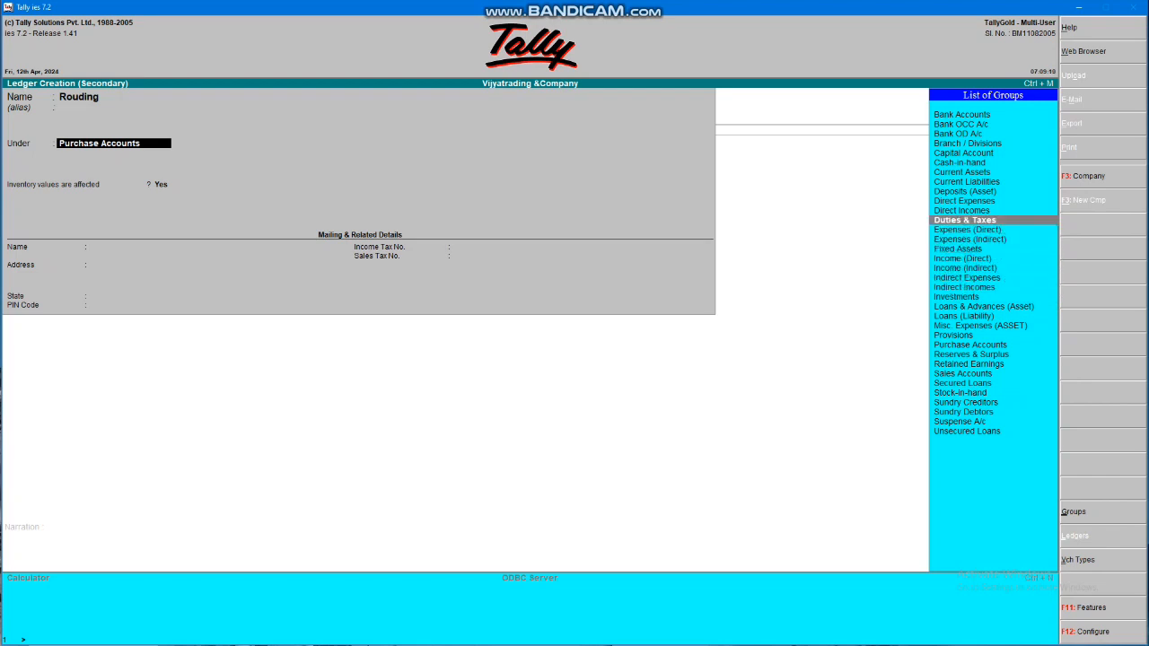
key(Up)
key(Up)
key(Up)
key(Up)
key(Up)
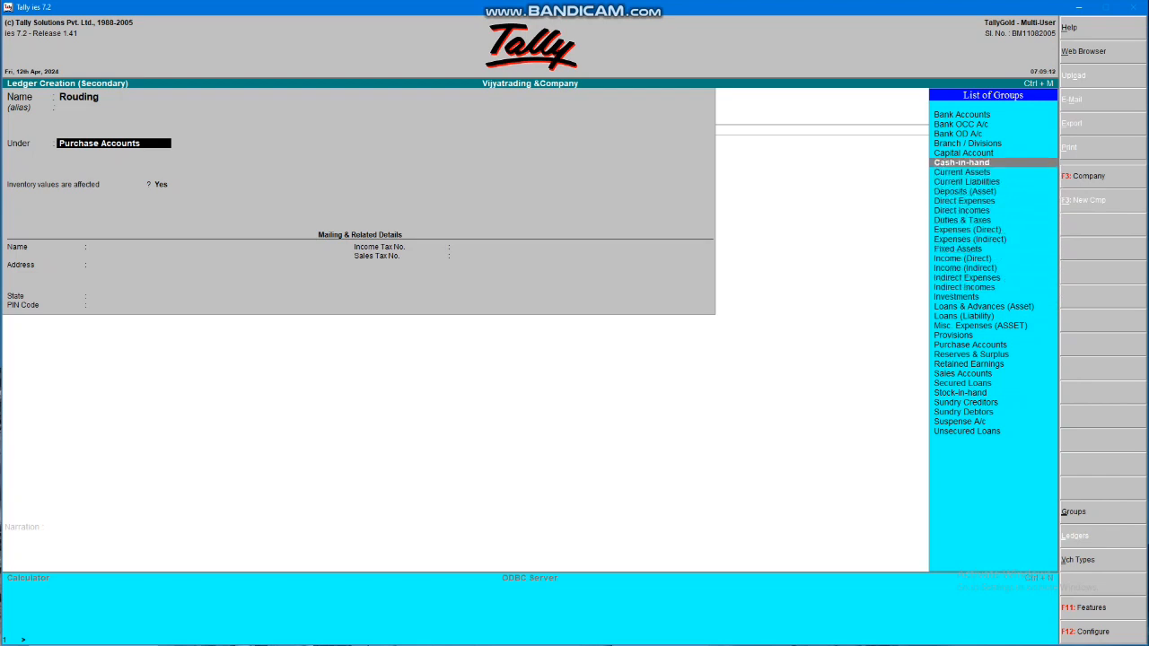
key(Up)
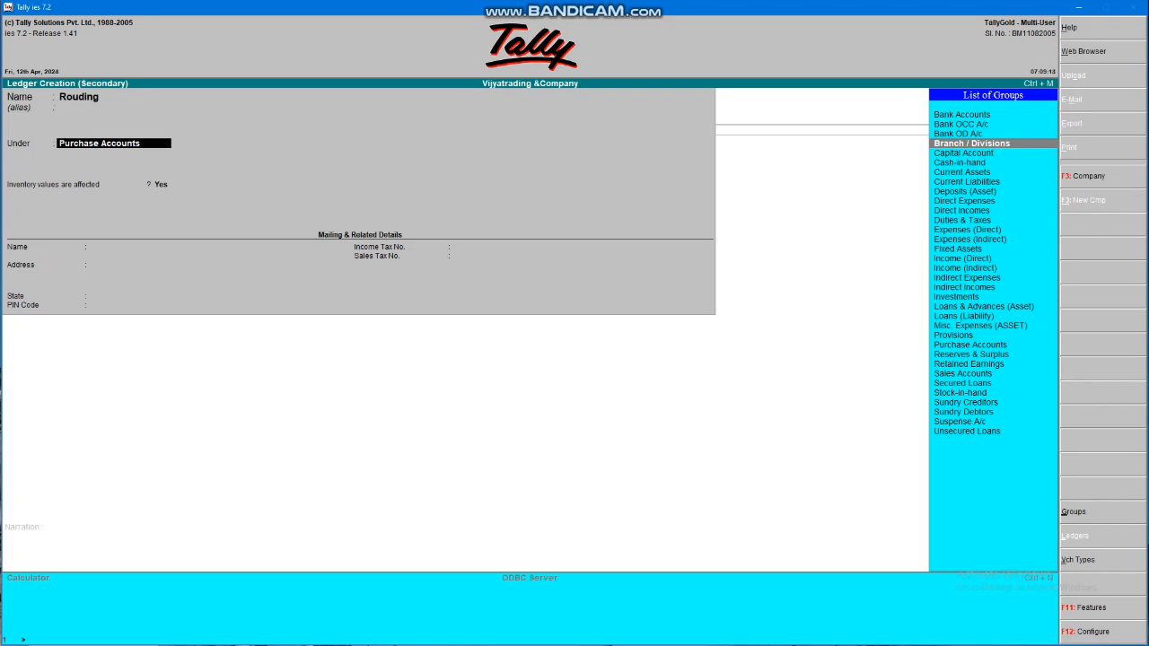
key(Down)
key(Down)
key(Down)
key(Down)
key(Down)
key(Down)
key(Down)
key(Down)
key(Down)
key(Down)
key(Down)
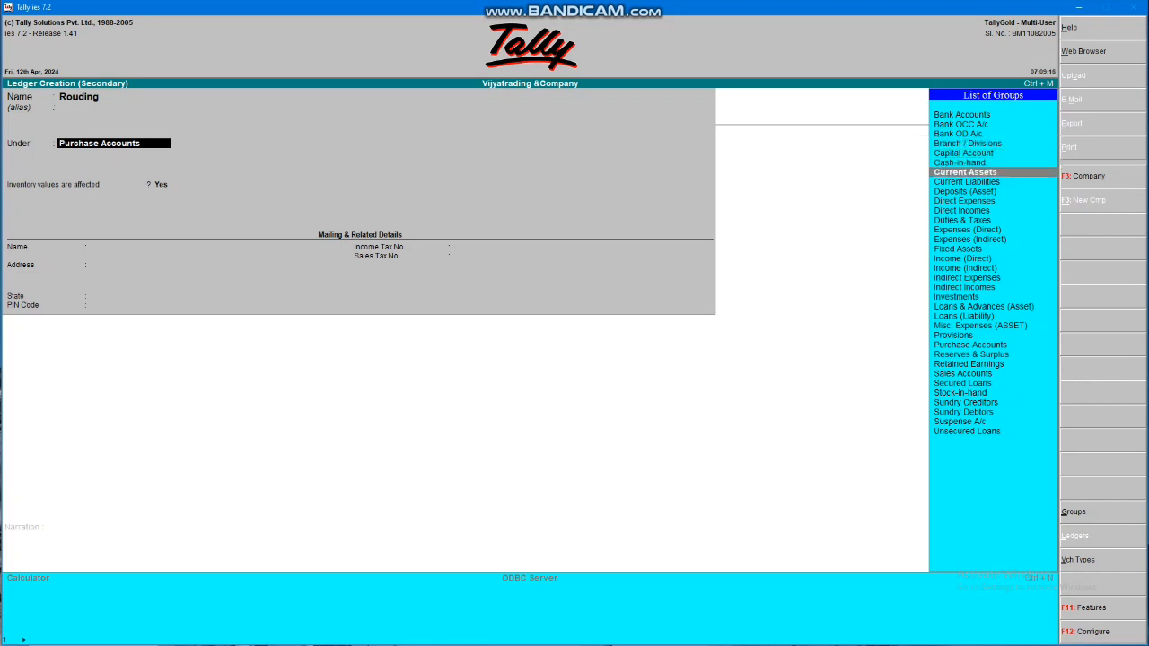
key(Down)
key(Down)
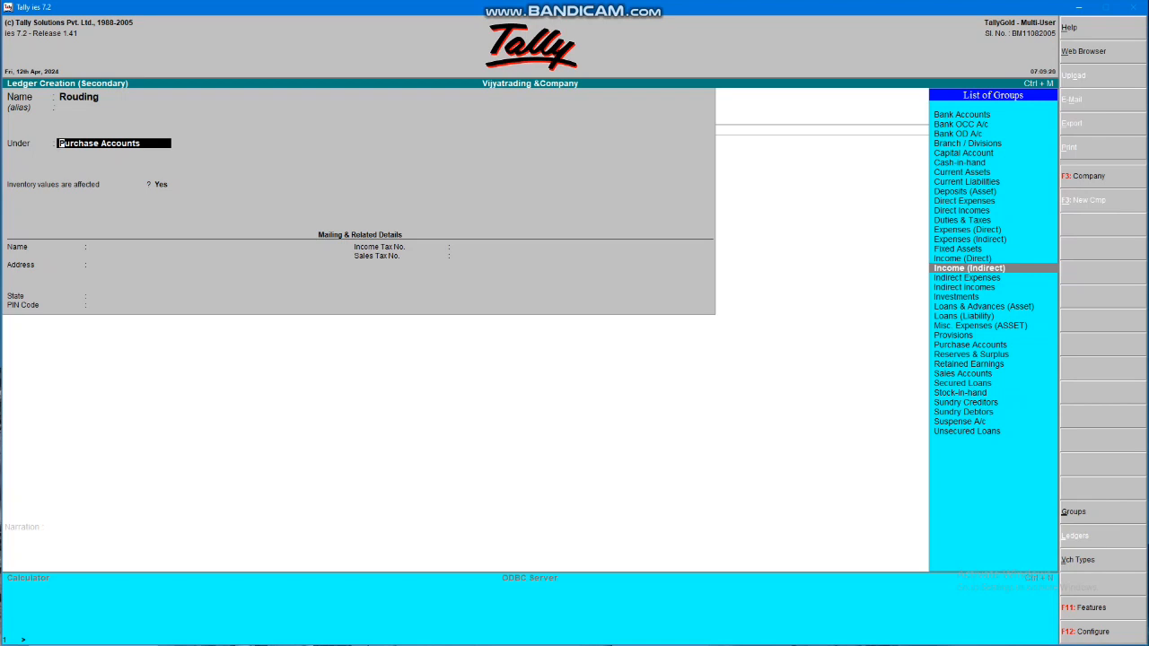
key(Down)
key(Down)
key(Return)
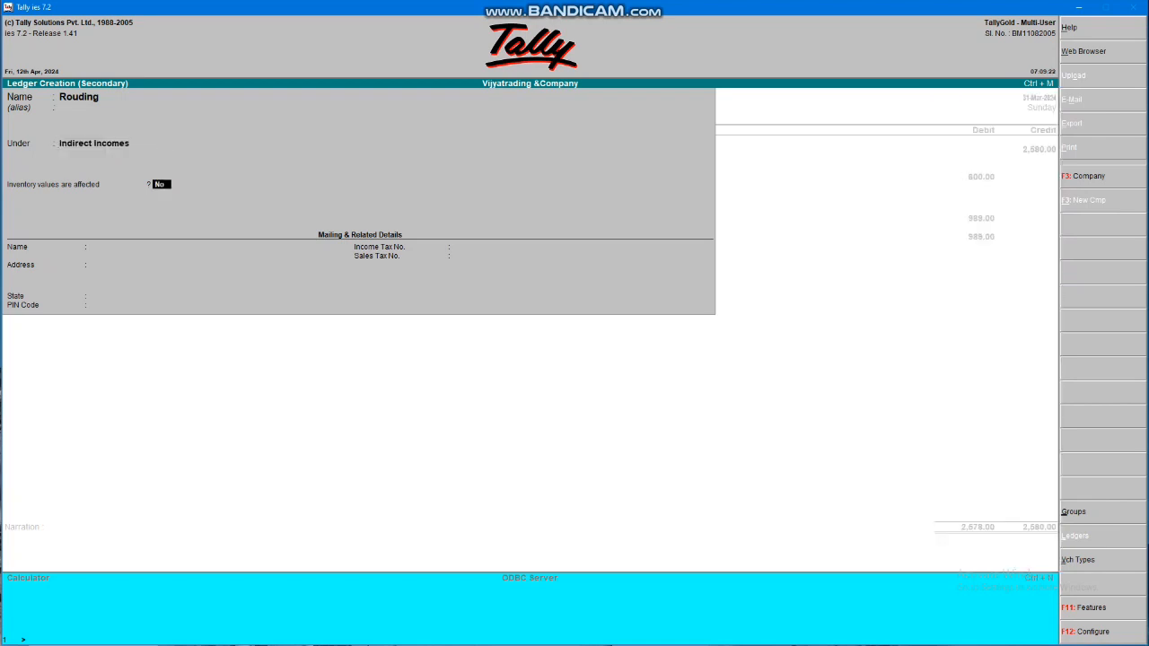
key(Return)
Accept the 2.00 Rouding debit and set the period to 01.04.2024–31.03.2024
key(Return)
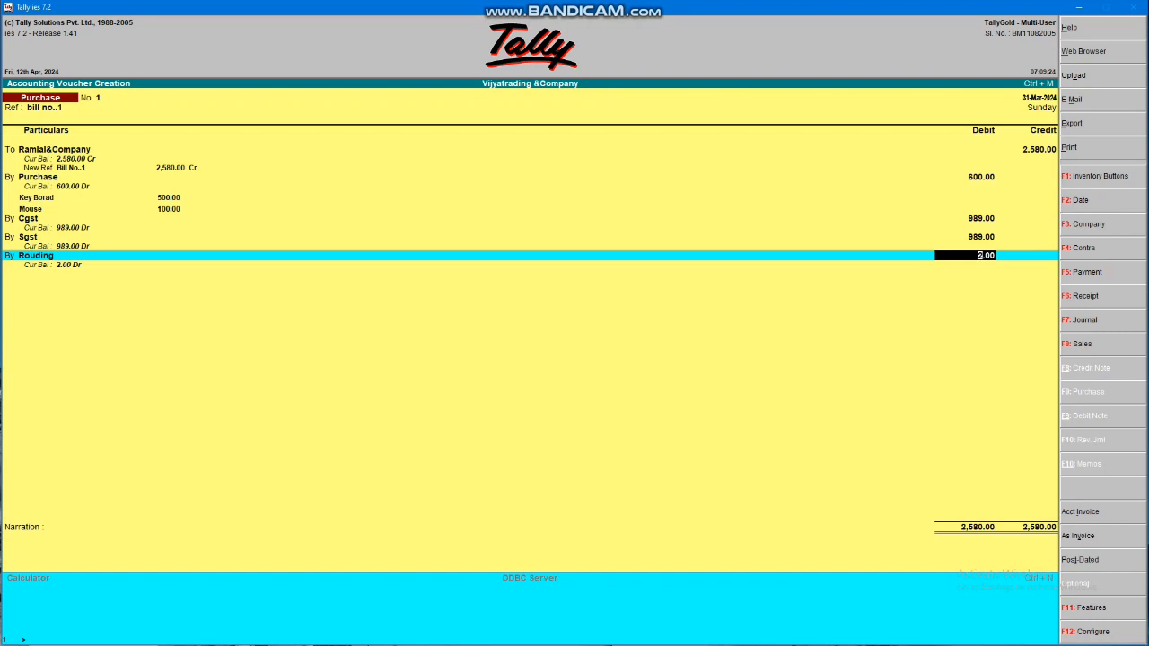
key(Return)
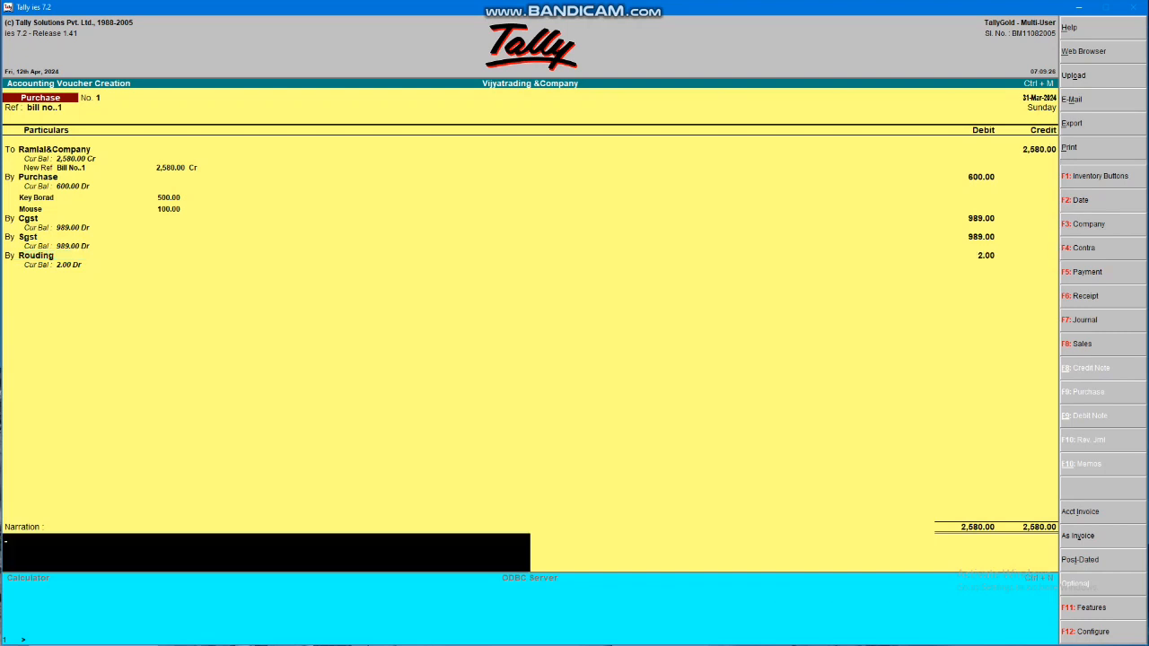
key(Return)
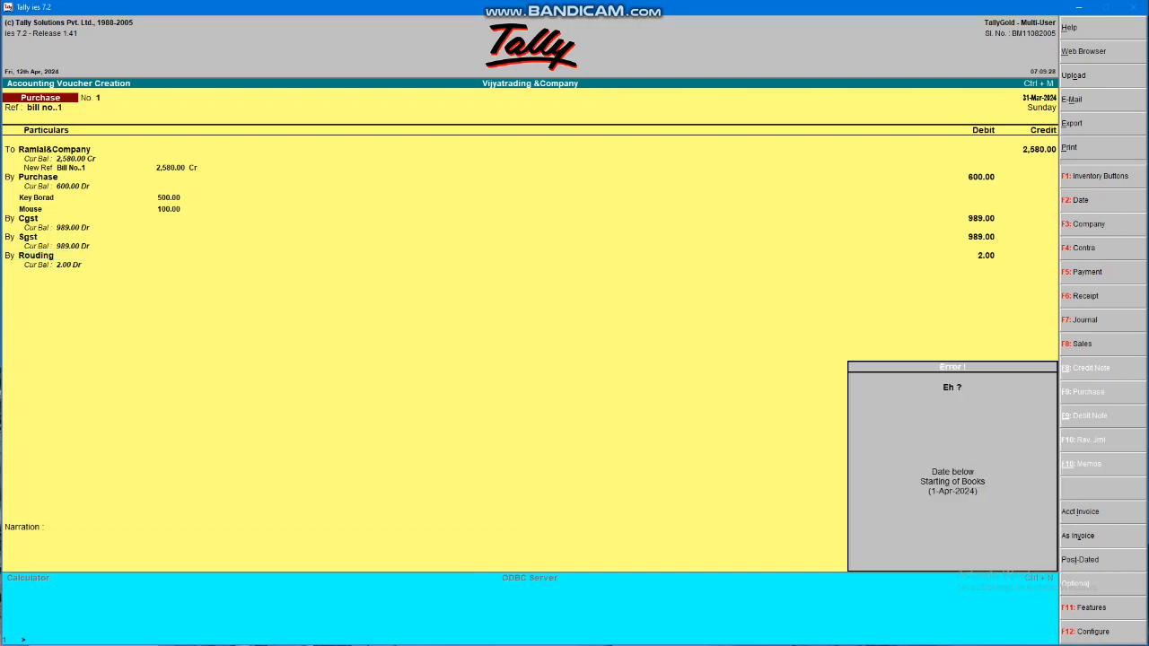
key(Return)
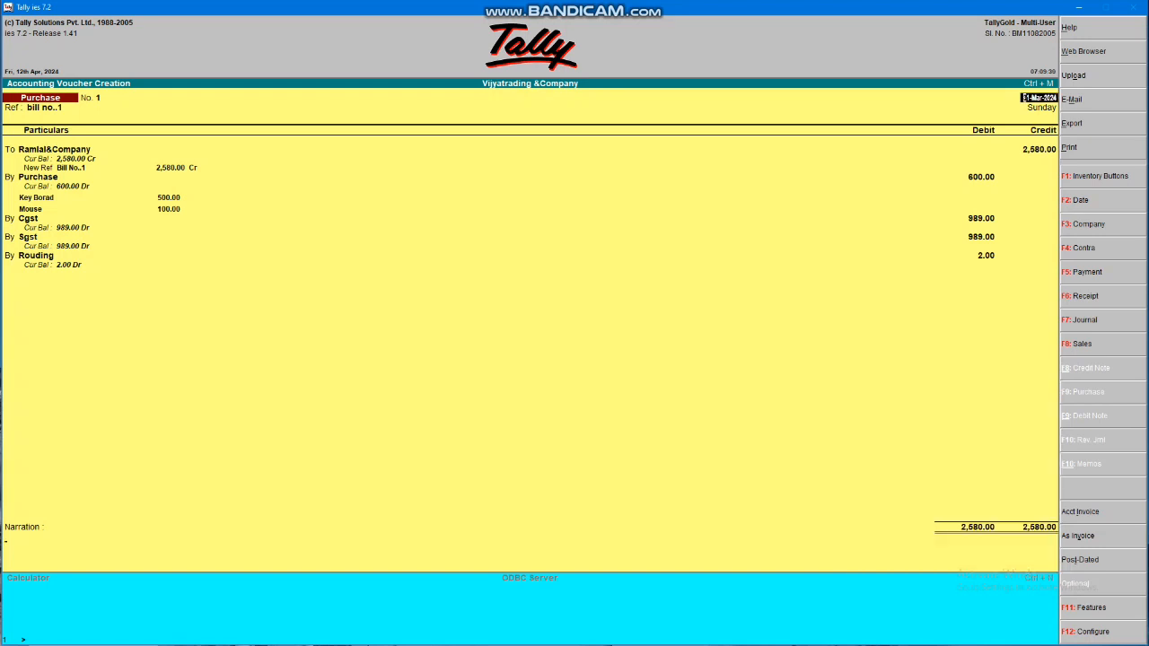
key(alt+F2)
text(01)
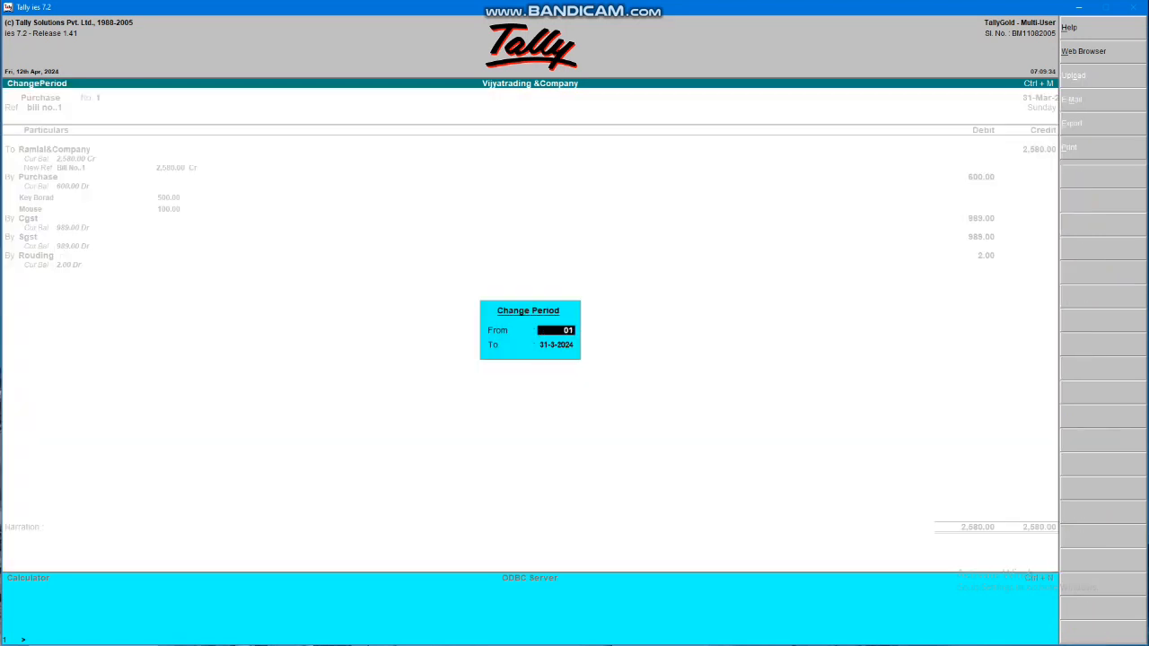
text(.04.2024)
key(Return)
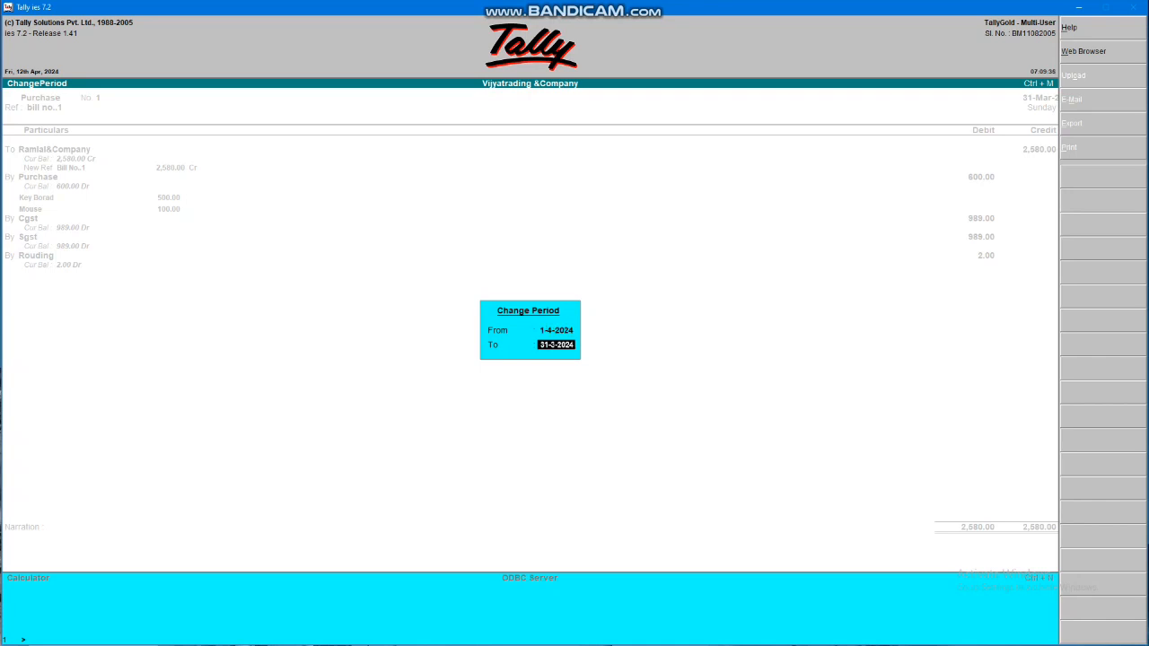
text(31.03.2024)
key(Return)
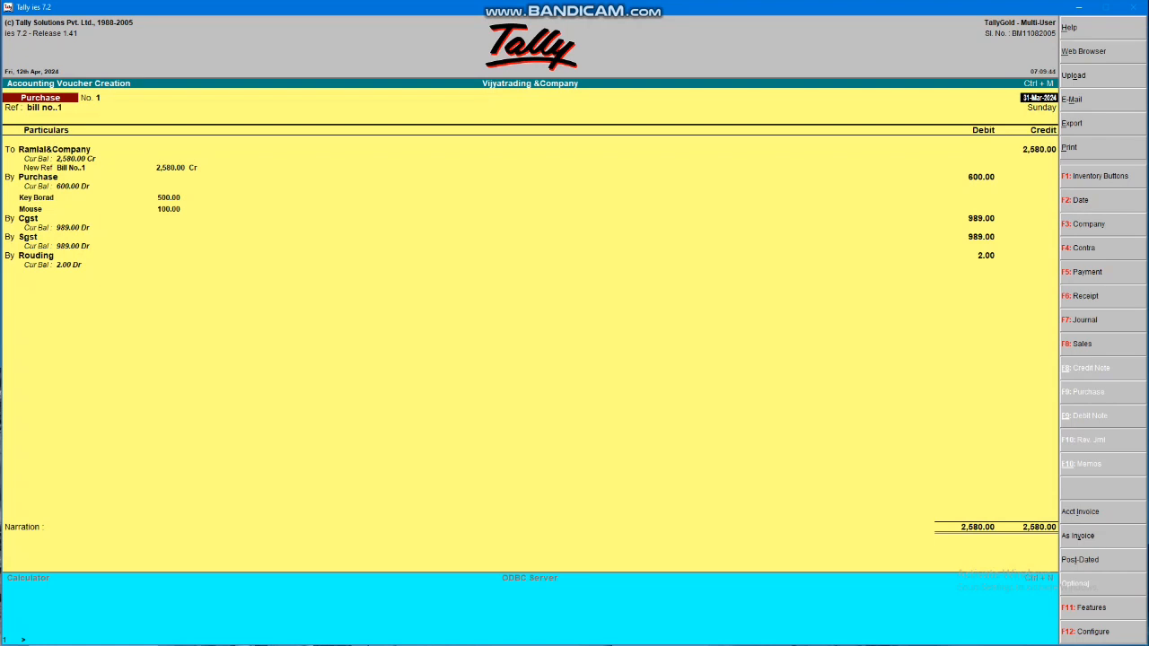
Step through the voucher and attempt the 1-4-2024 date, which is rejected
key(Return)
key(Return)
key(Return)
key(Return)
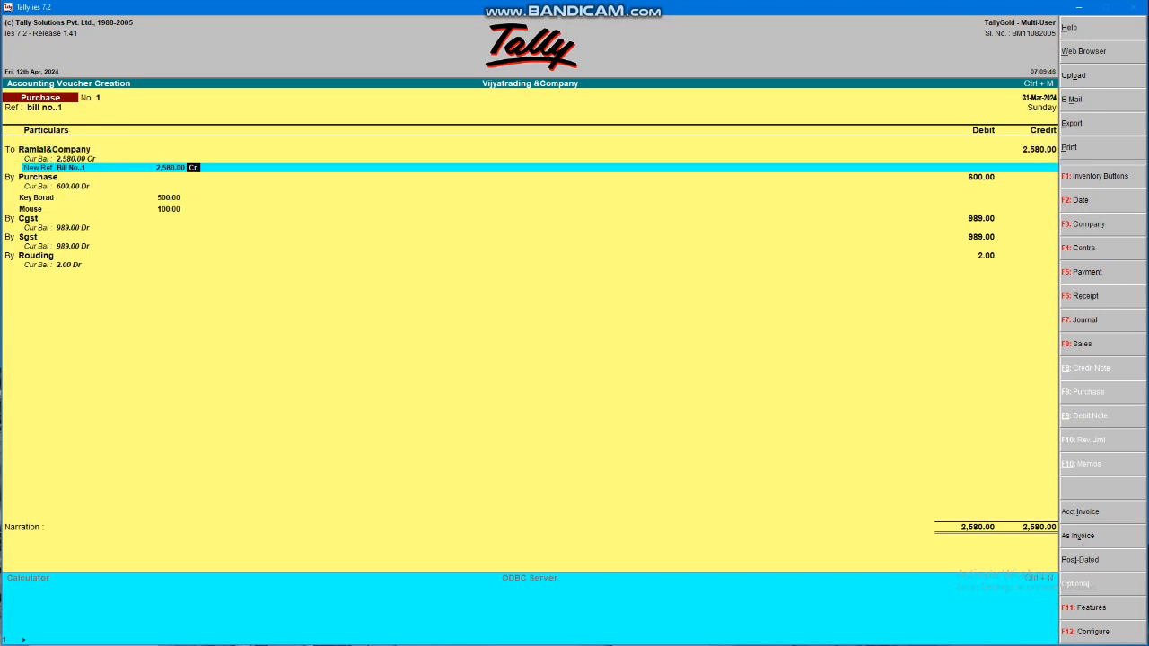
key(Return)
key(Return)
key(Return)
key(Return)
key(Return)
key(Return)
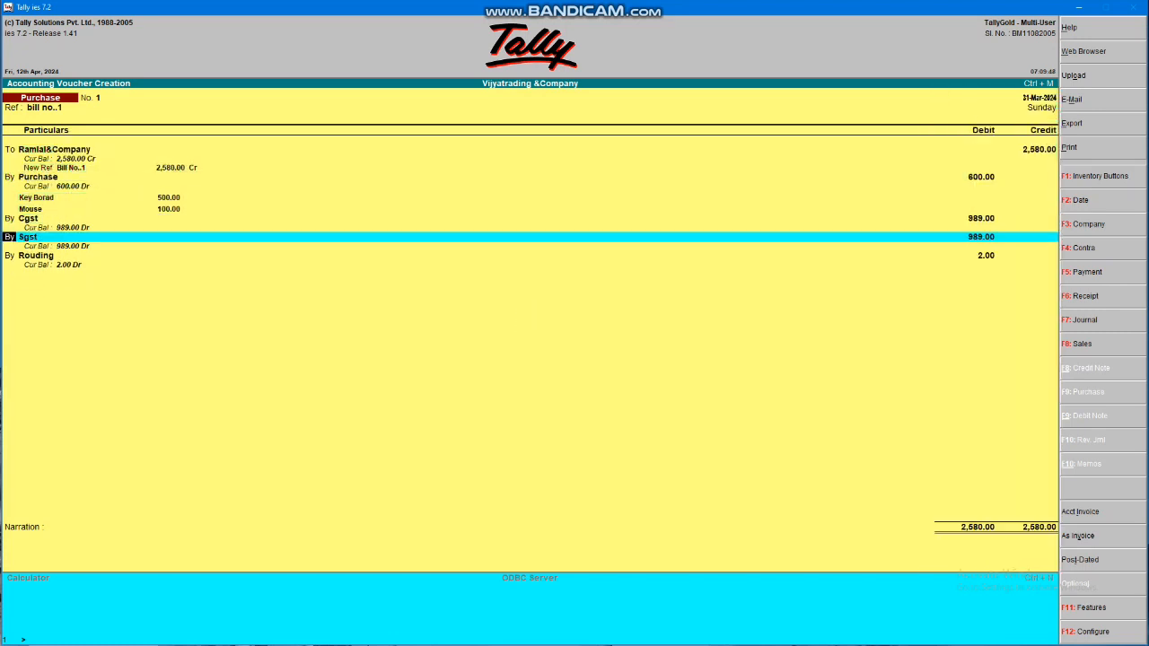
key(Return)
key(Return)
key(Return)
key(Return)
key(Return)
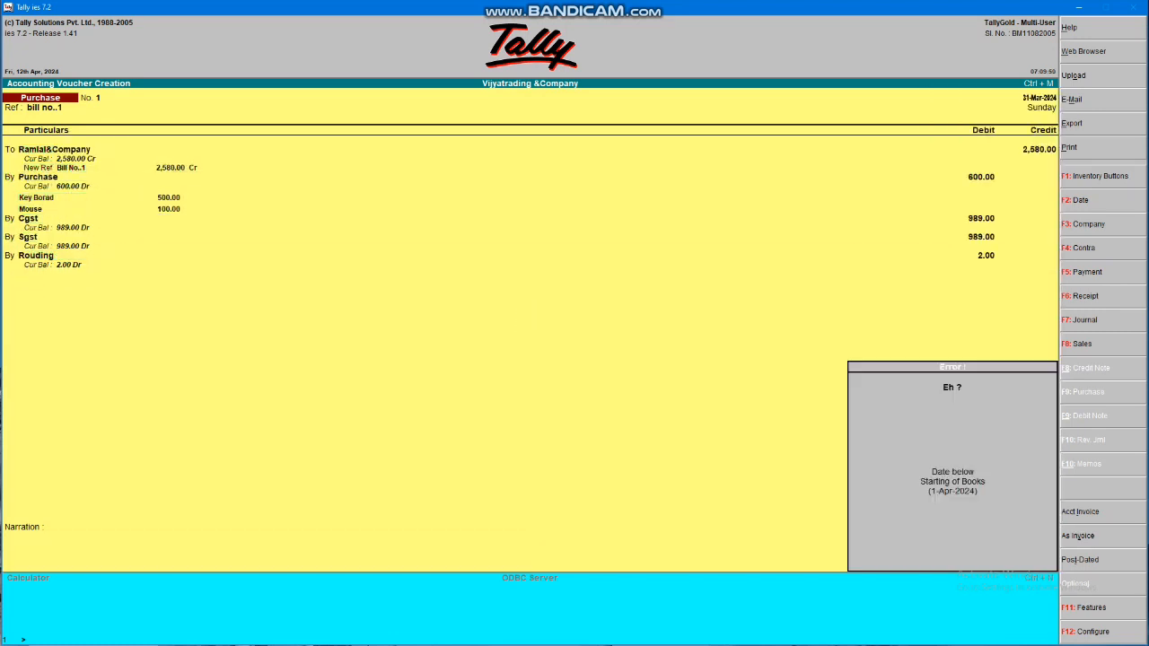
key(Escape)
key(F2)
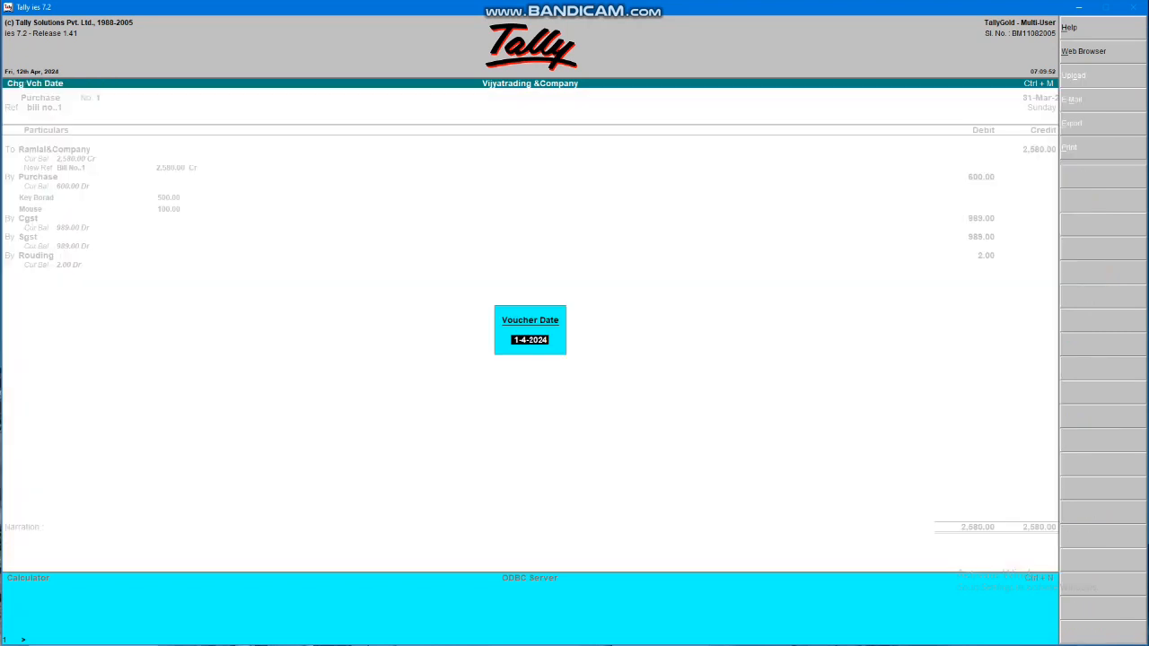
key(Escape)
key(Escape)
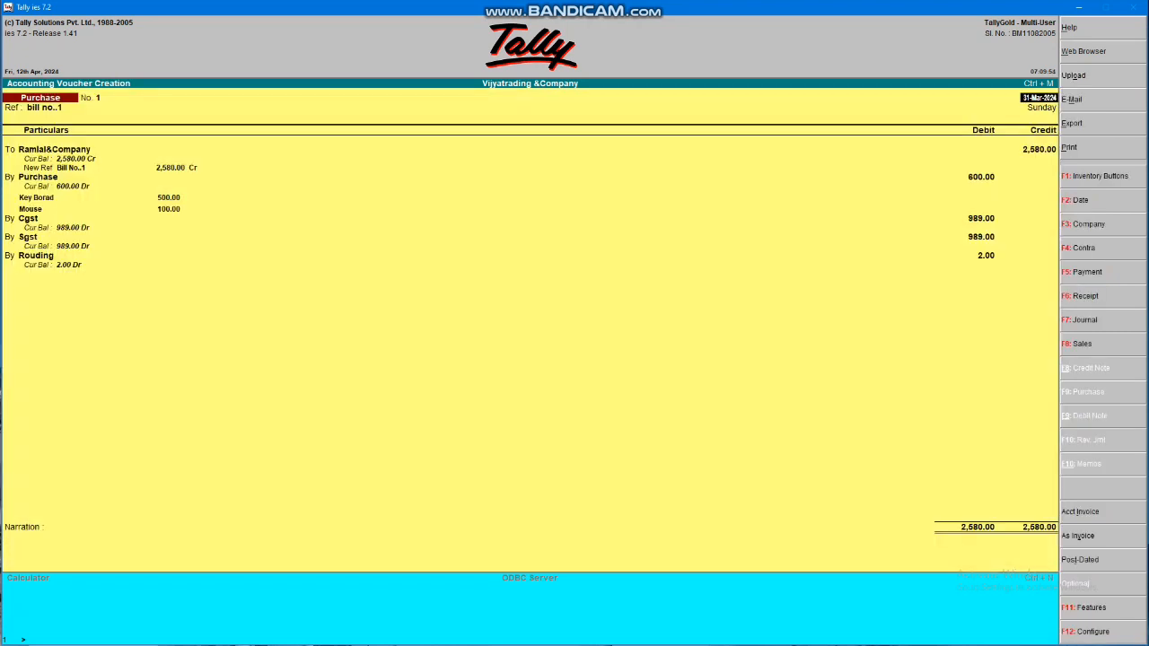
Change the company period to 1-3-2023 through 31-3-2024 and date the voucher 1-Apr-2024
key(alt+F2)
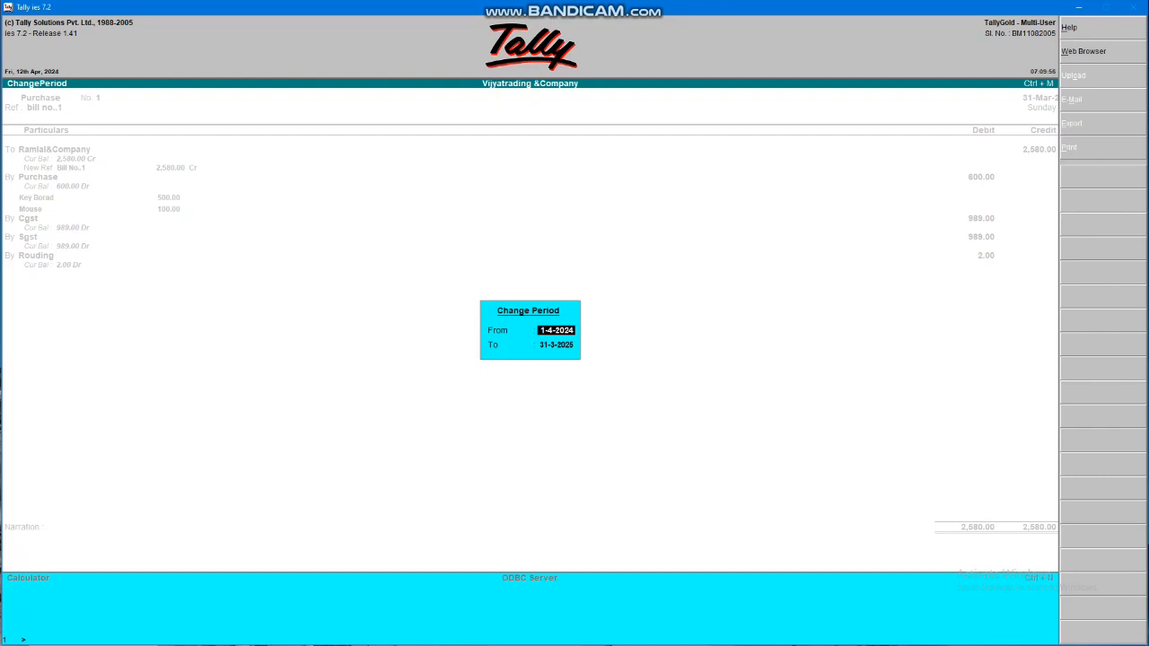
key(Return)
key(BackSpace)
text(01.03.23)
key(Return)
text(31)
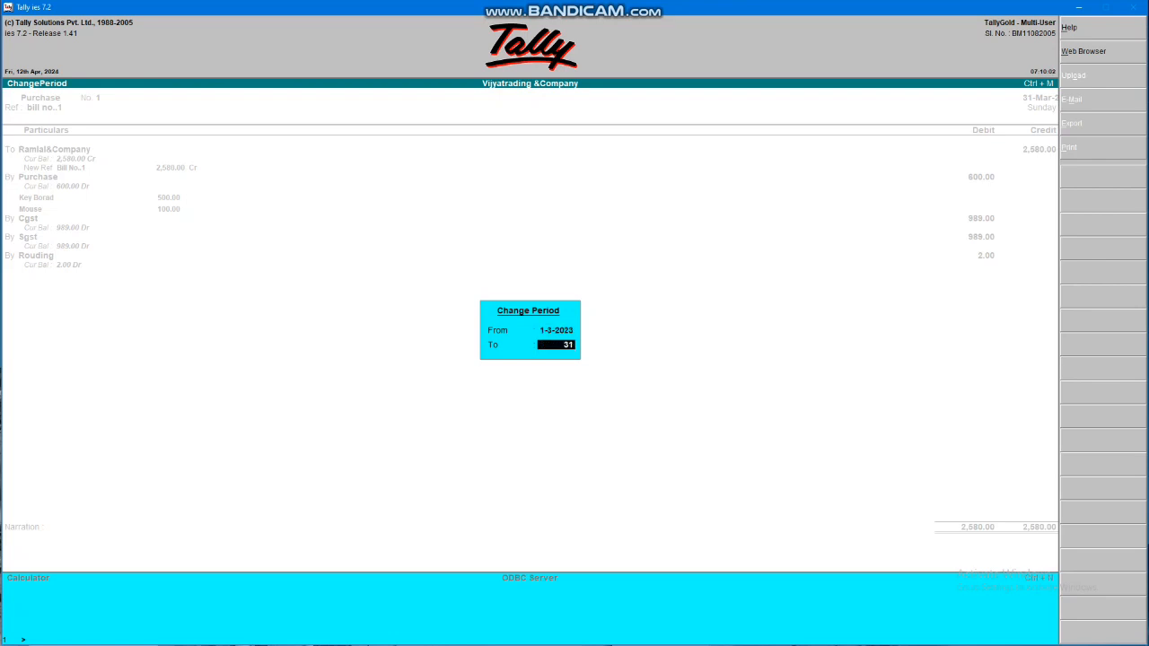
text(.03.24)
key(Return)
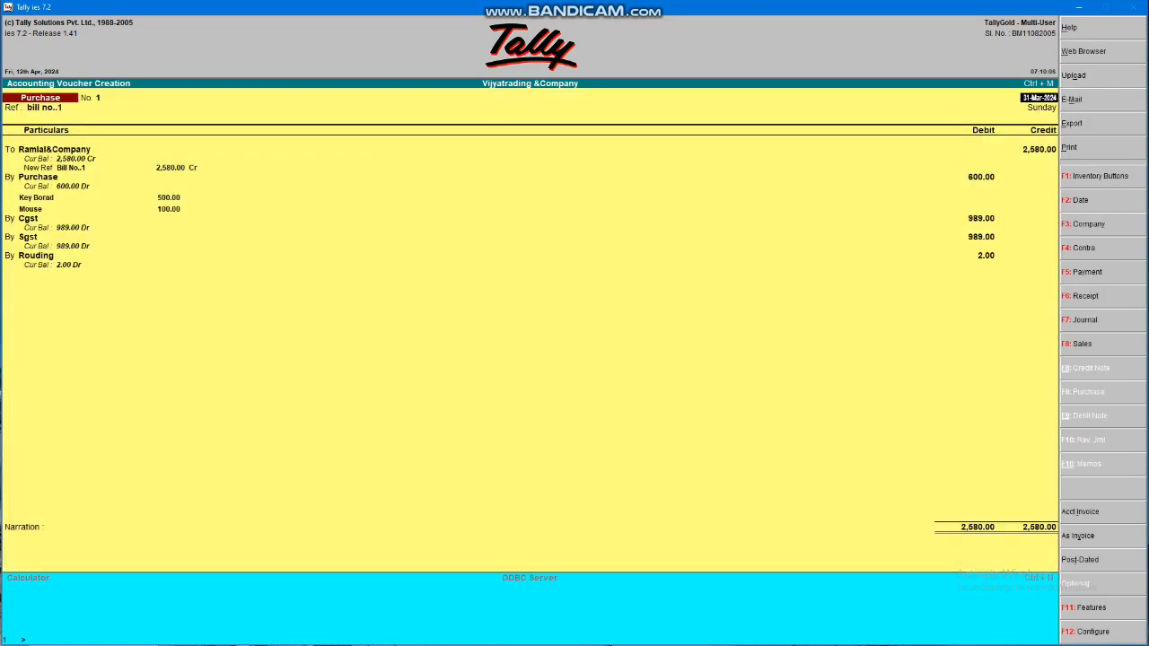
text(1.4)
key(Return)
key(Return)
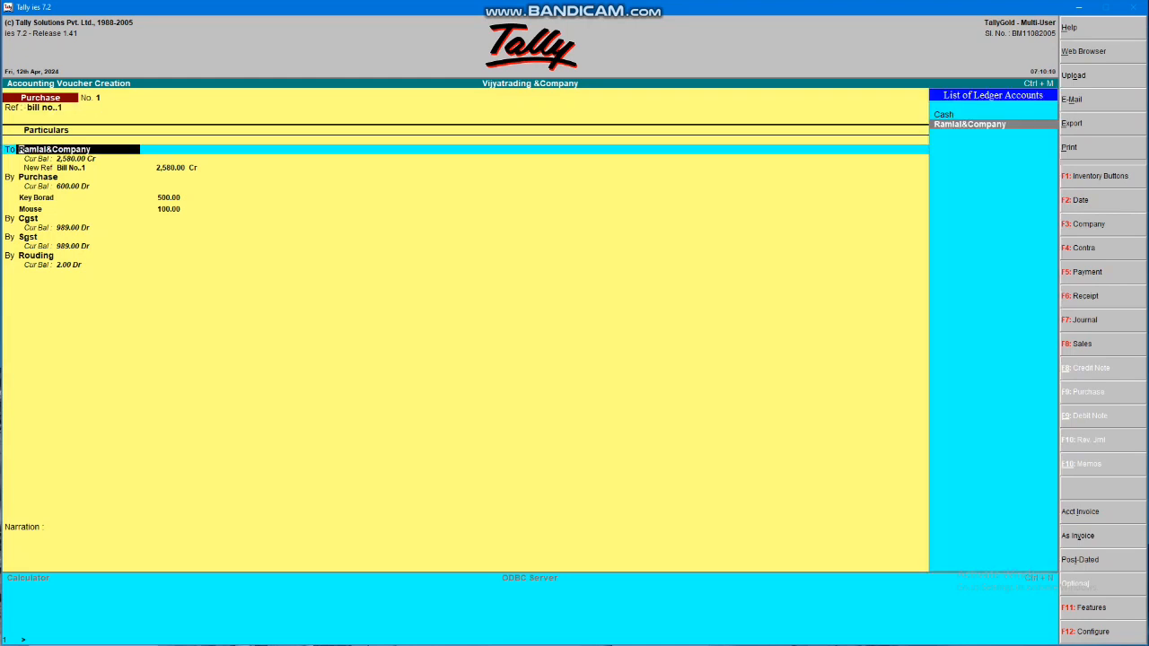
Save the voucher and open Ramlal&Company's ledger via Display > Account Books > Ledger
key(ctrl+a)
key(Escape)
key(y)
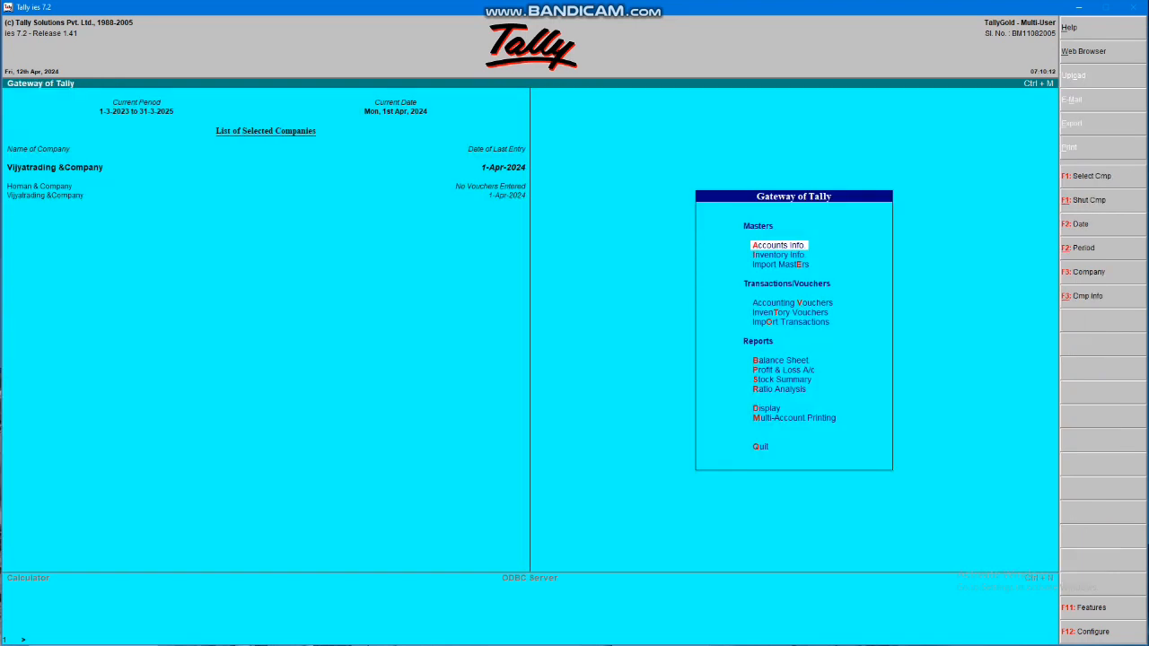
key(d)
key(a)
key(l)
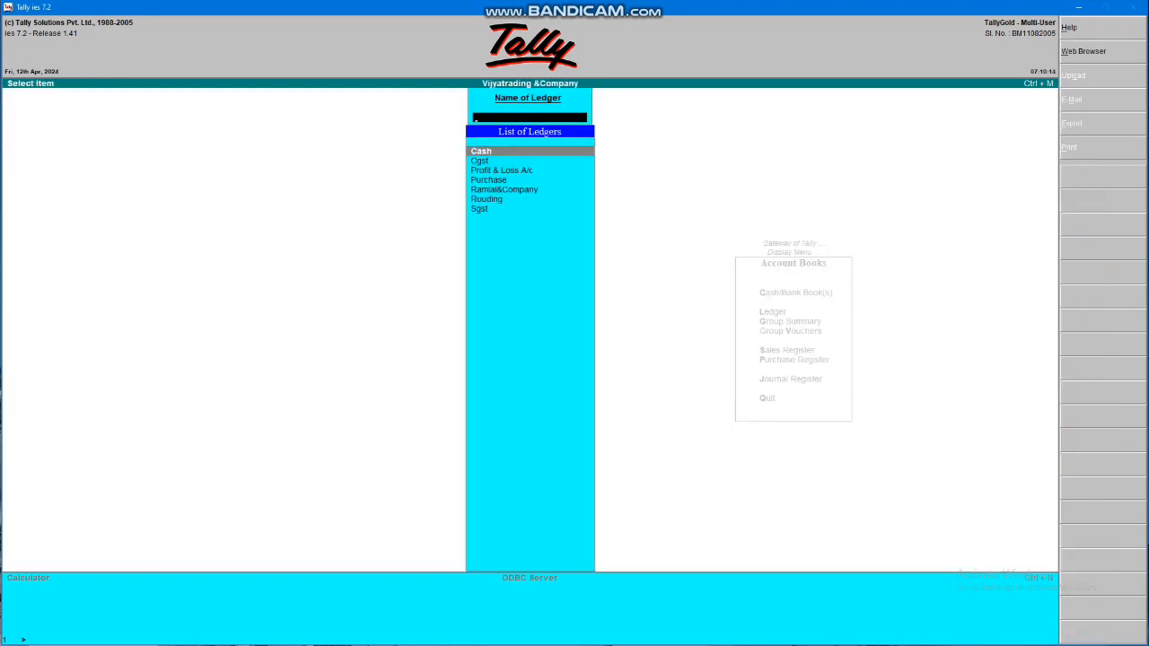
key(Down)
key(Down)
key(Down)
key(Down)
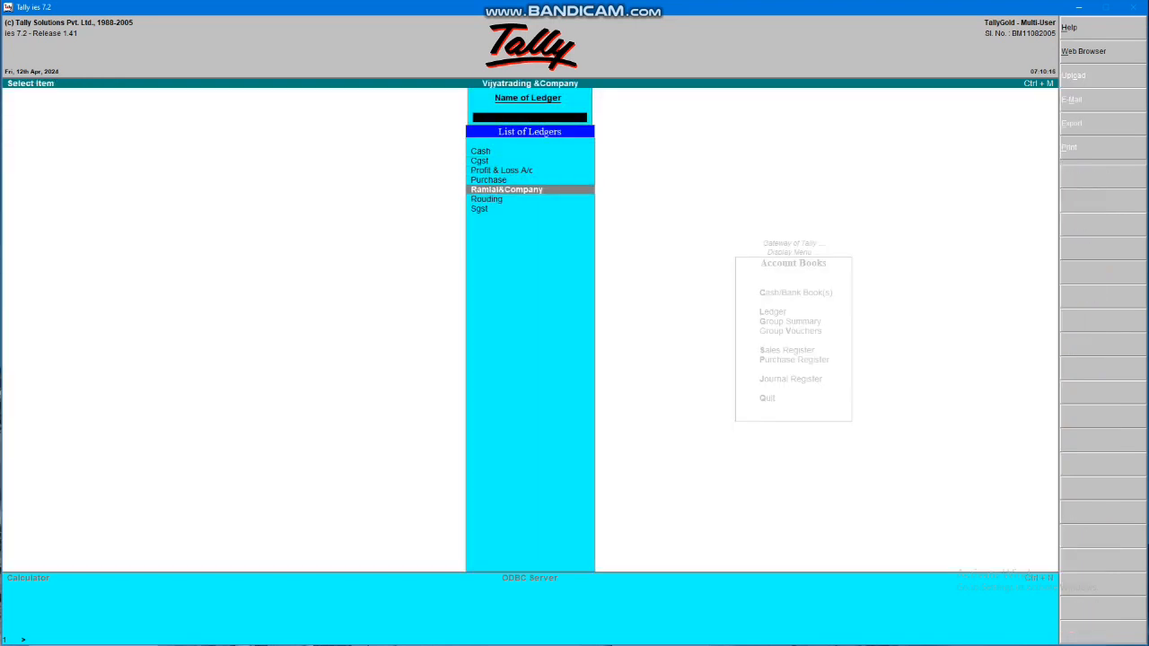
key(Return)
key(Return)
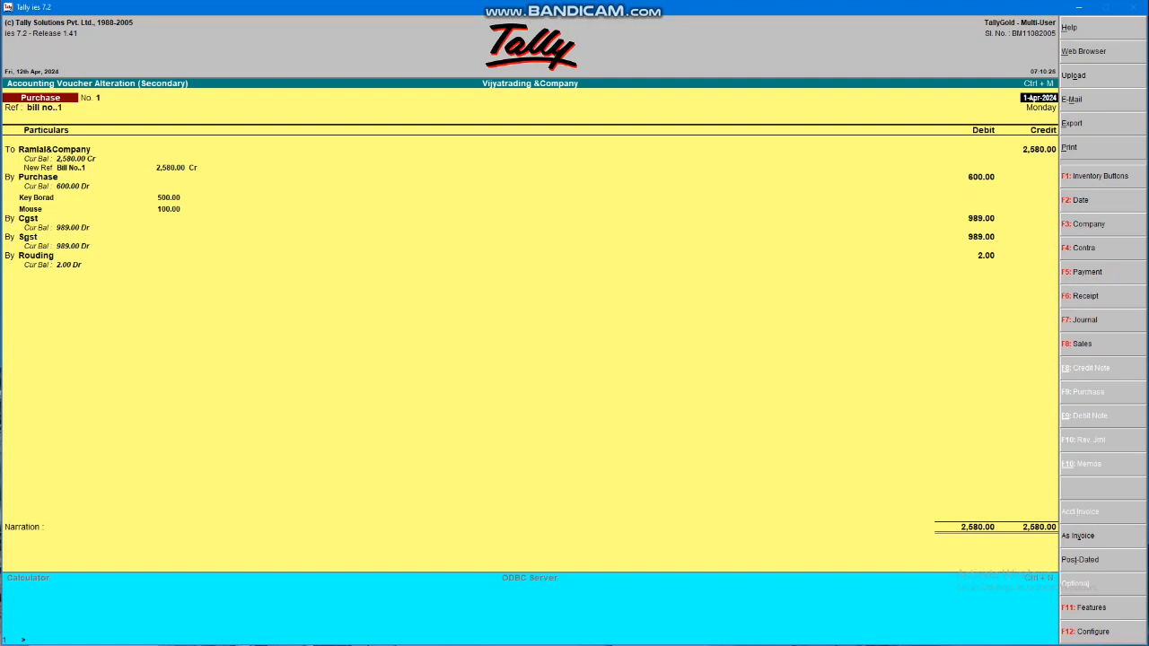
Print the purchase voucher as an invoice
key(alt+p)
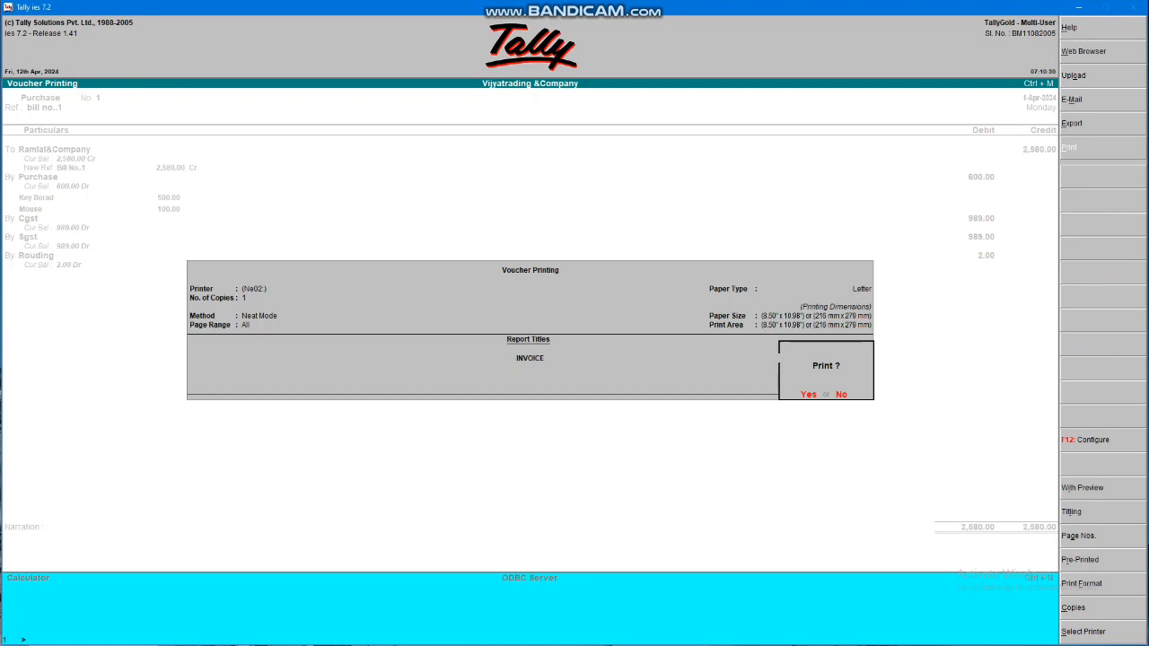
key(Escape)
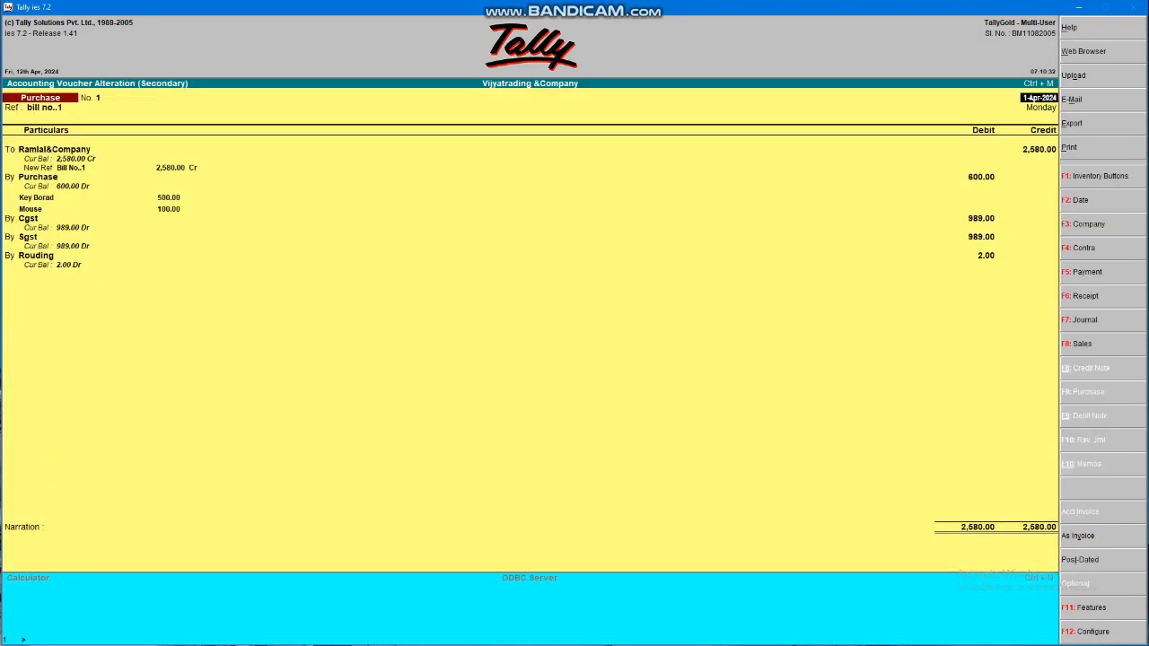
key(super)
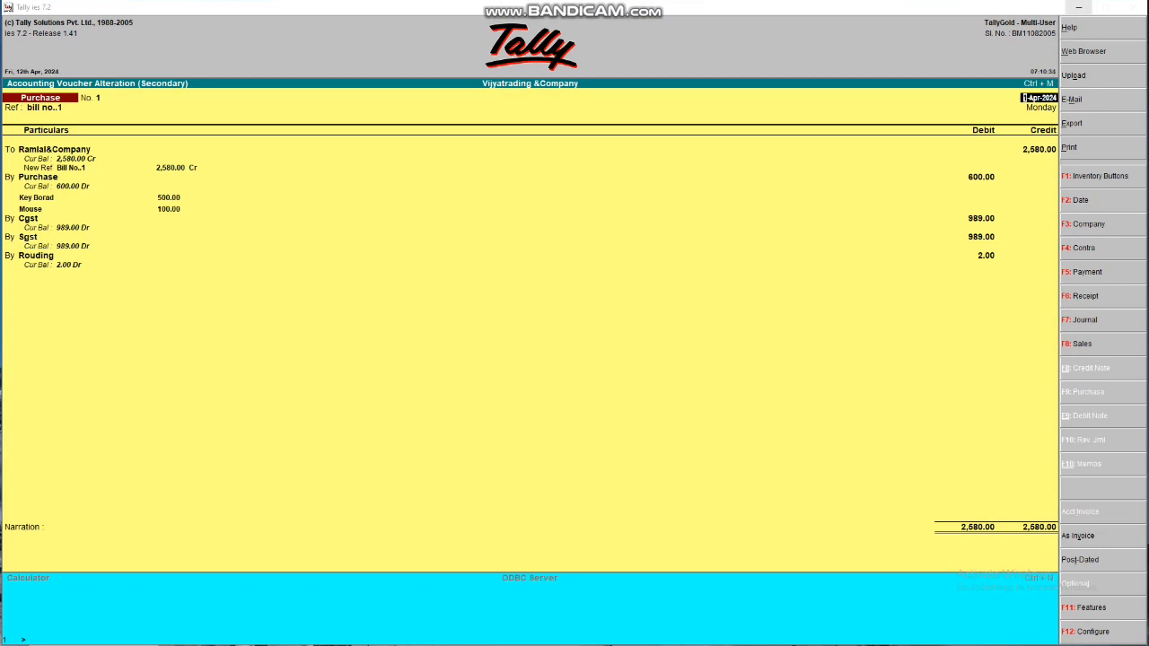
Try connecting a fax modem, cancel when none is detected, and acknowledge the notice
key(Return)
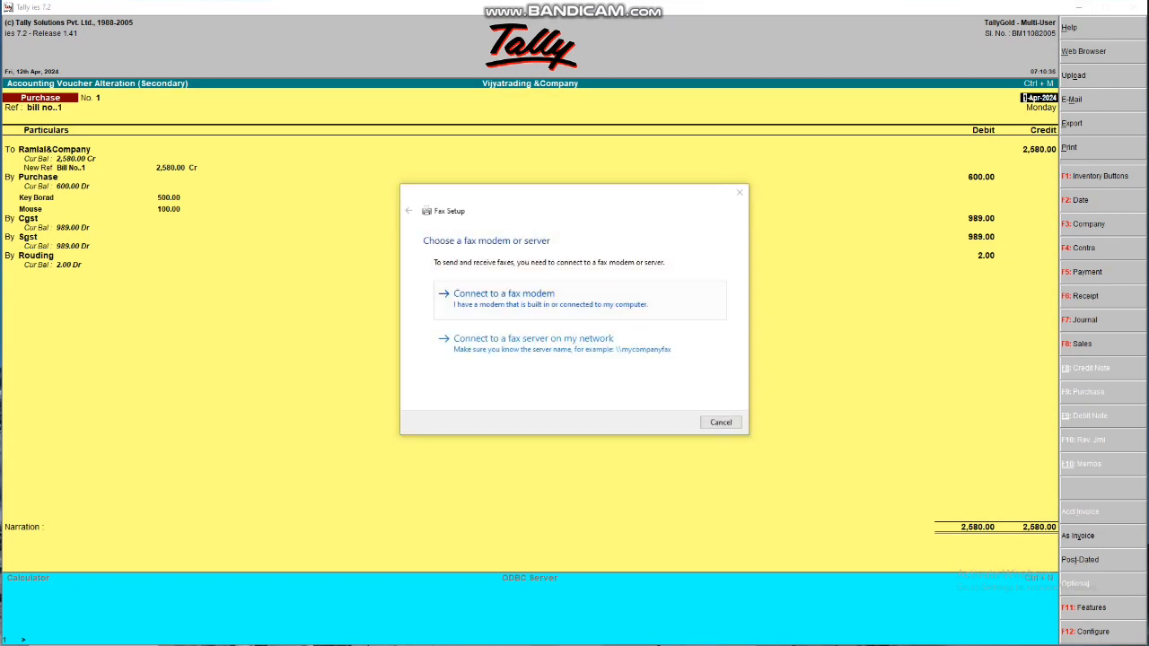
key(Return)
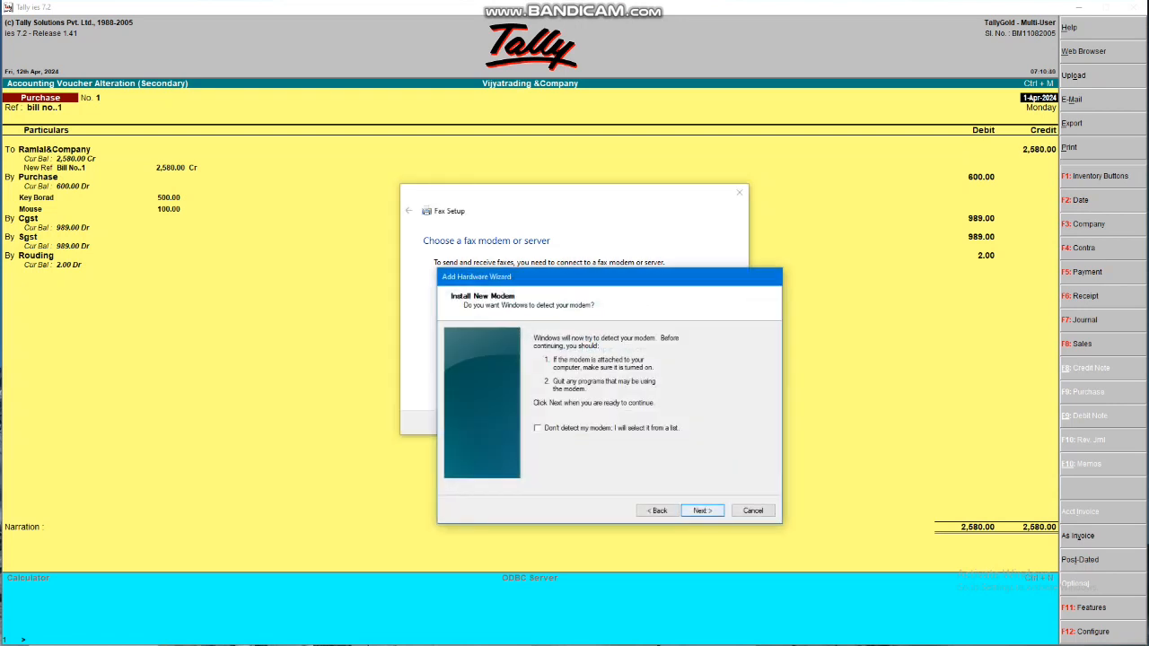
key(Return)
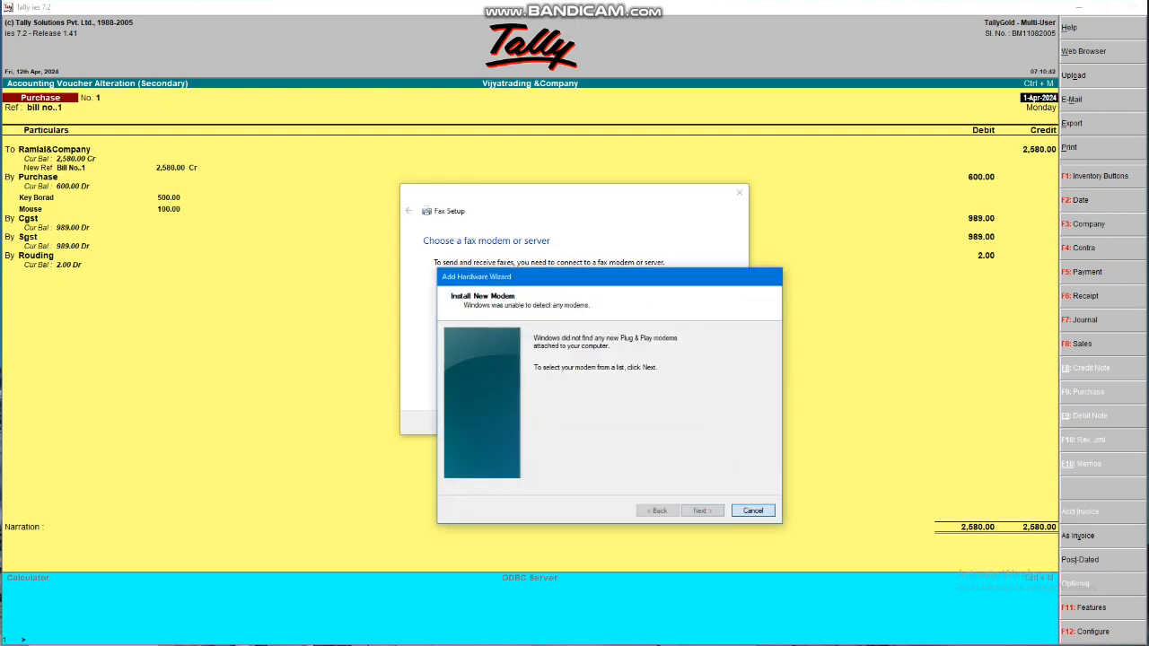
key(Escape)
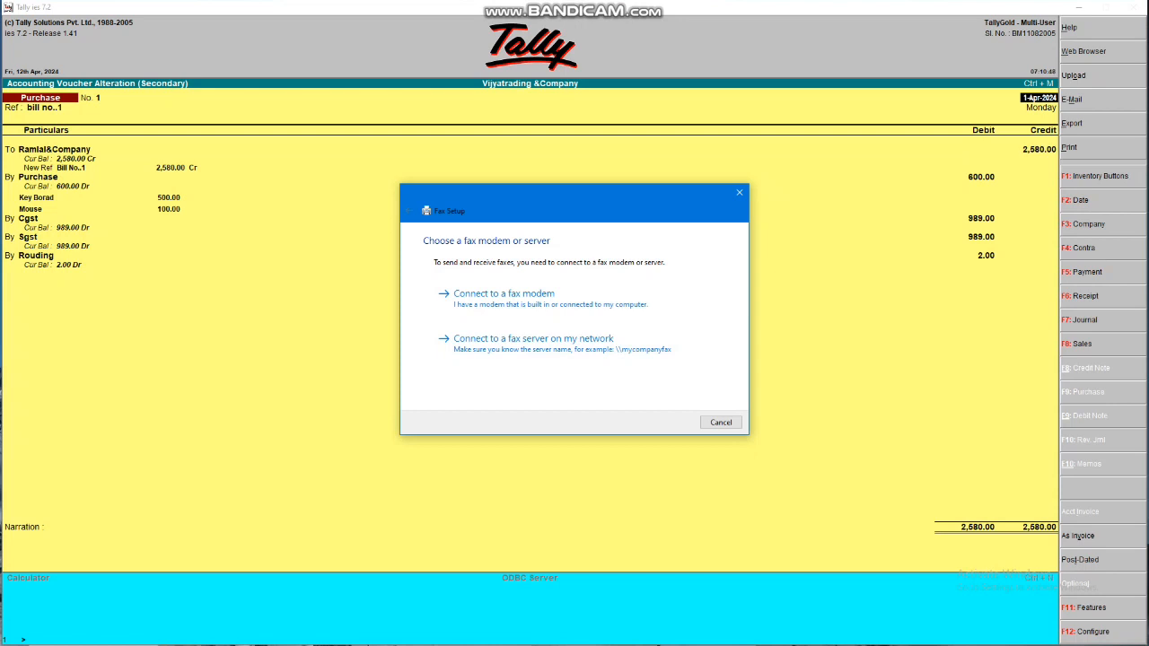
key(Escape)
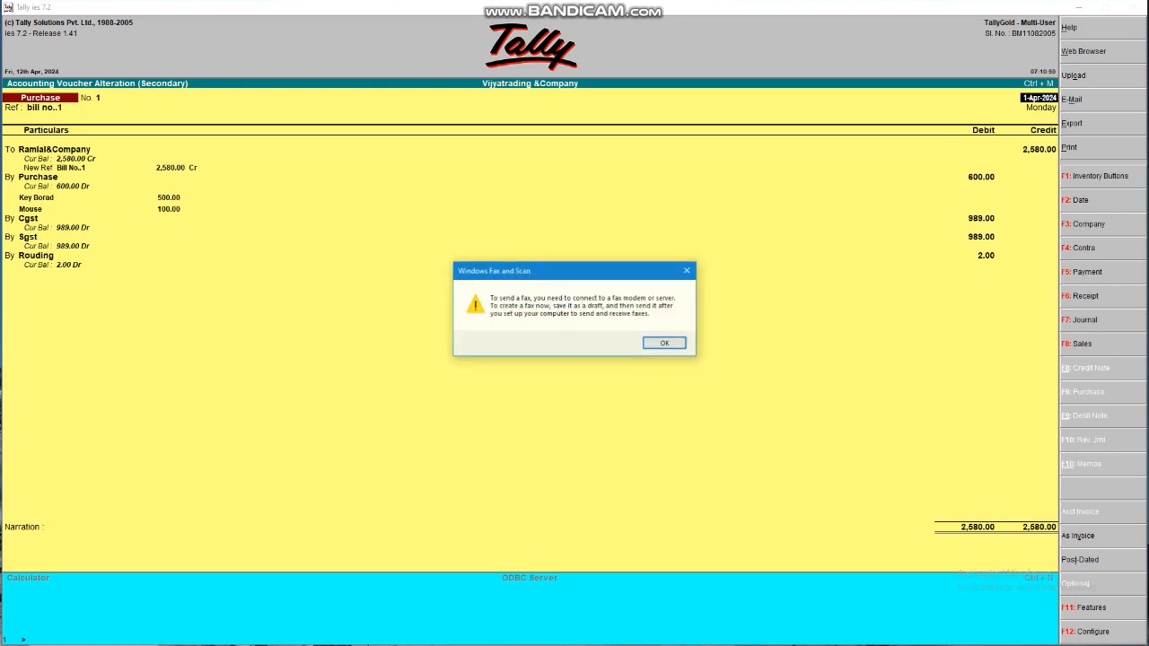
key(Return)
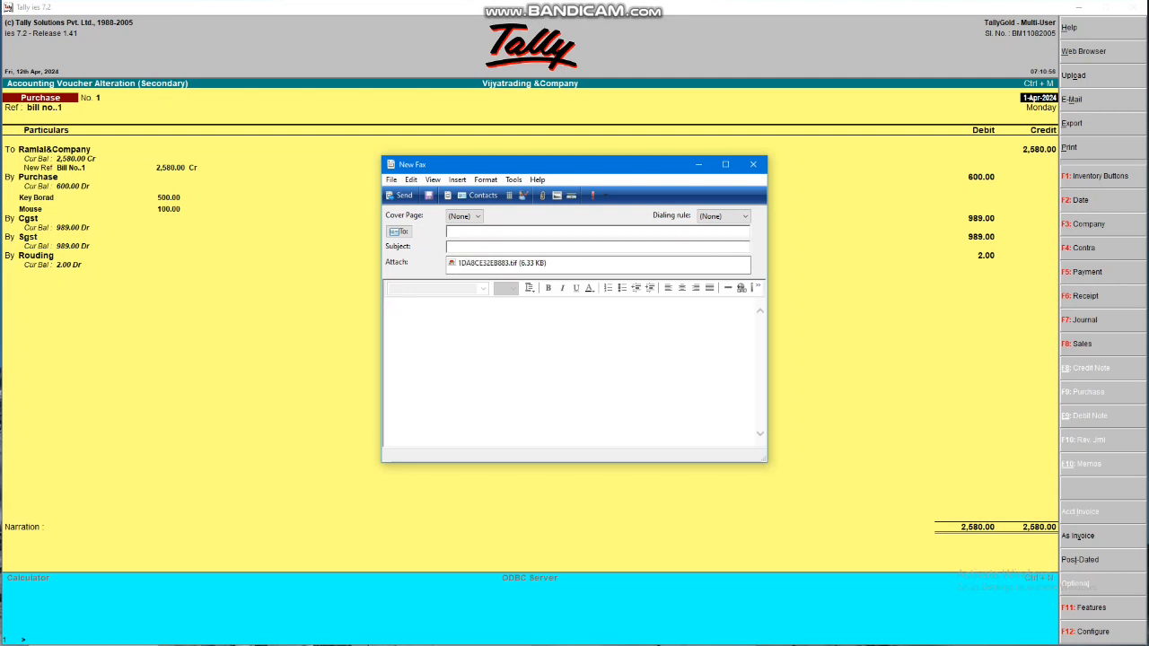
Open the attached TIF invoice in Windows Photo Viewer and review its items through the 2,580.00 total
click(502, 263)
double_click(501, 264)
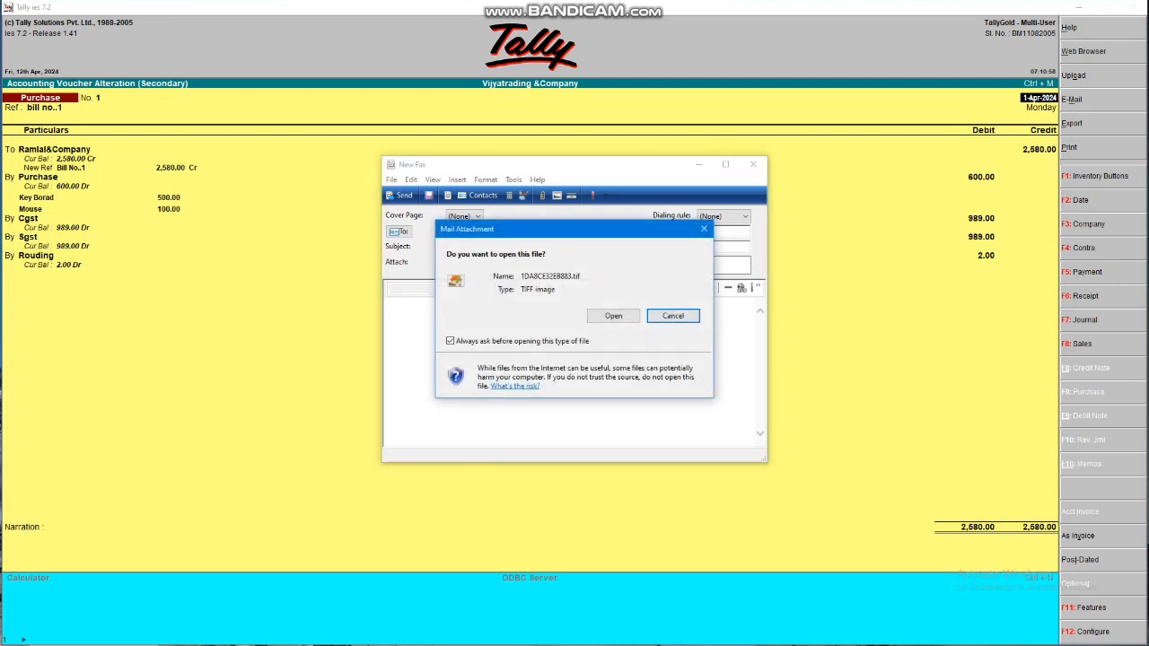
click(613, 315)
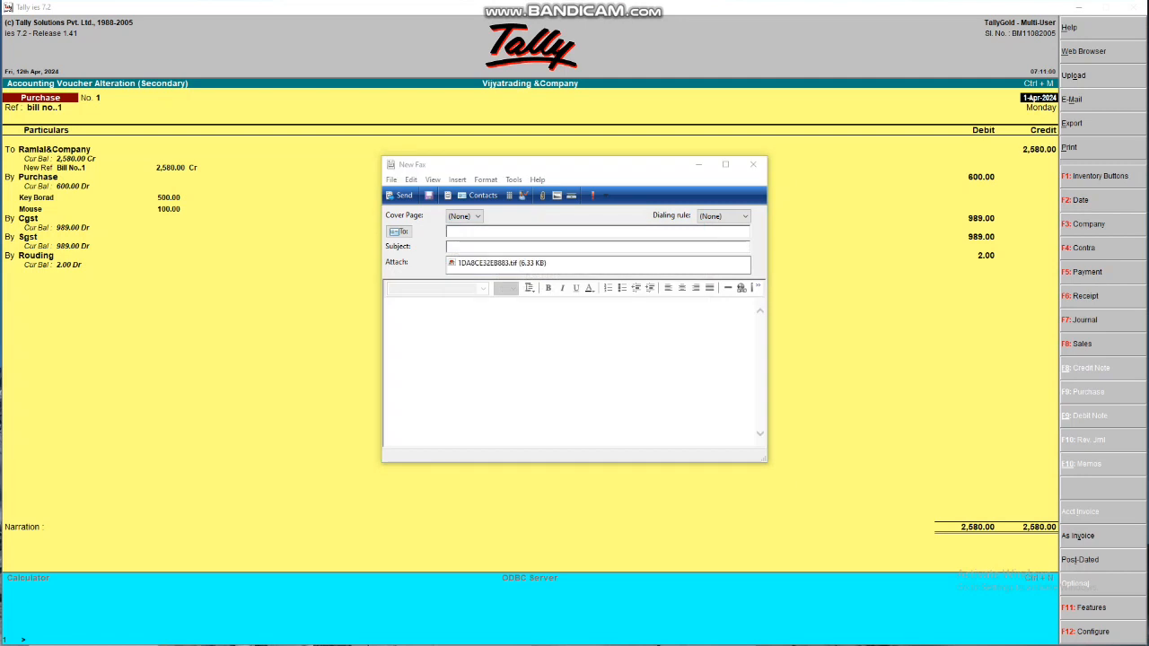
scroll(575, 229, up, 3)
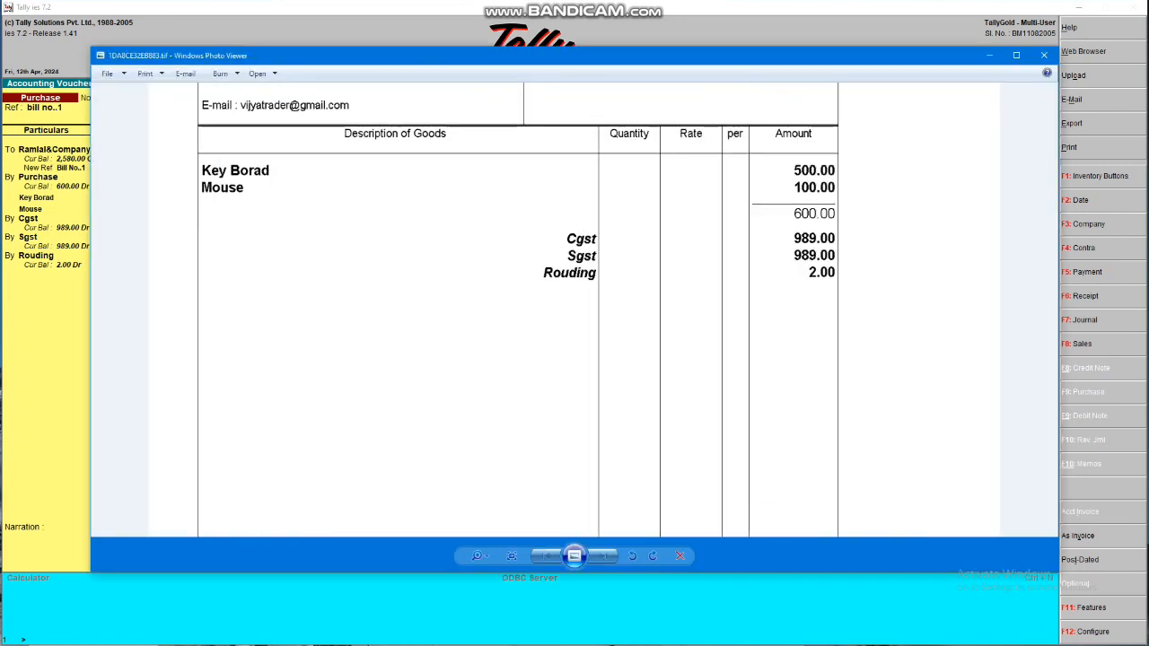
scroll(518, 310, up, 3)
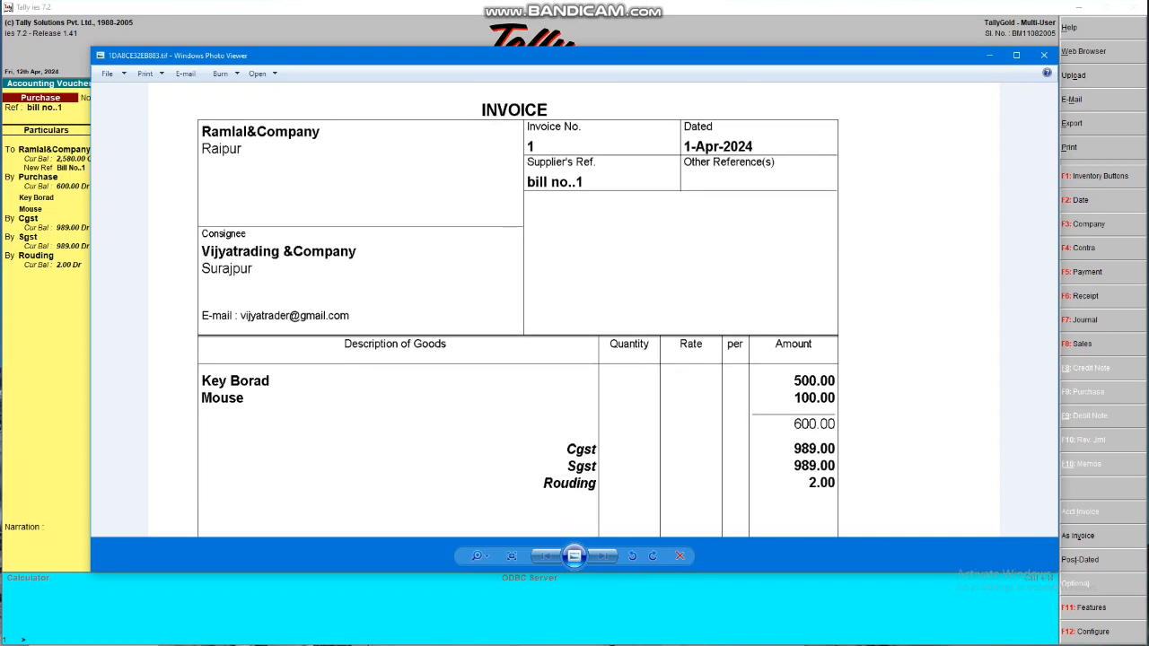
scroll(518, 310, down, 3)
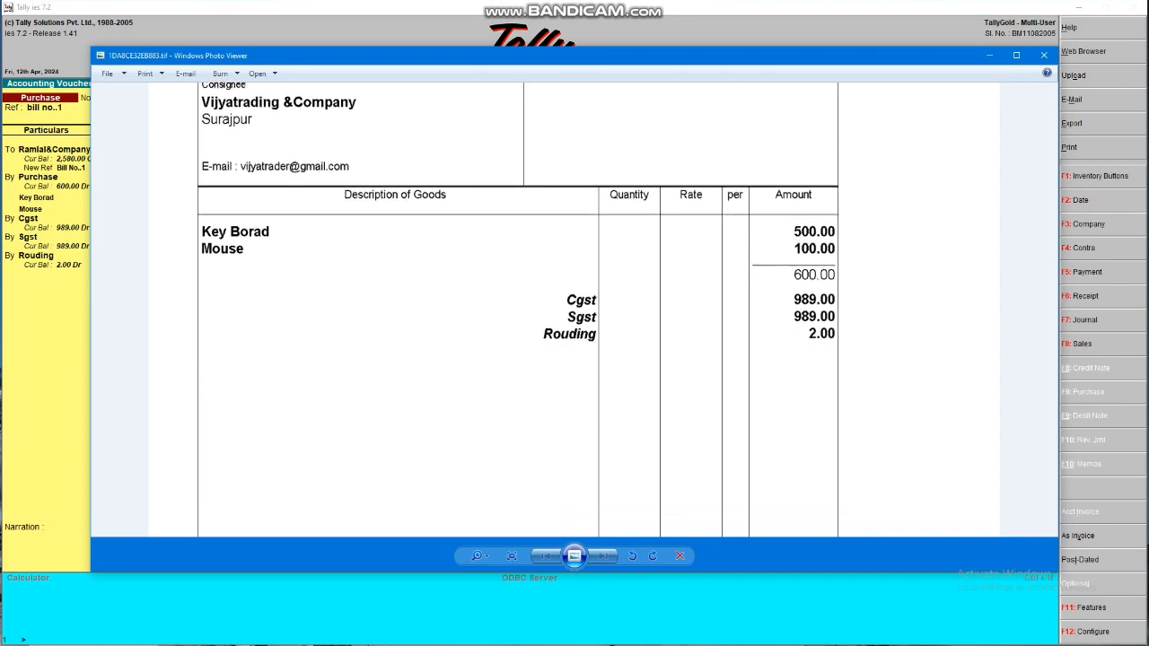
scroll(518, 310, down, 5)
scroll(518, 310, down, 5)
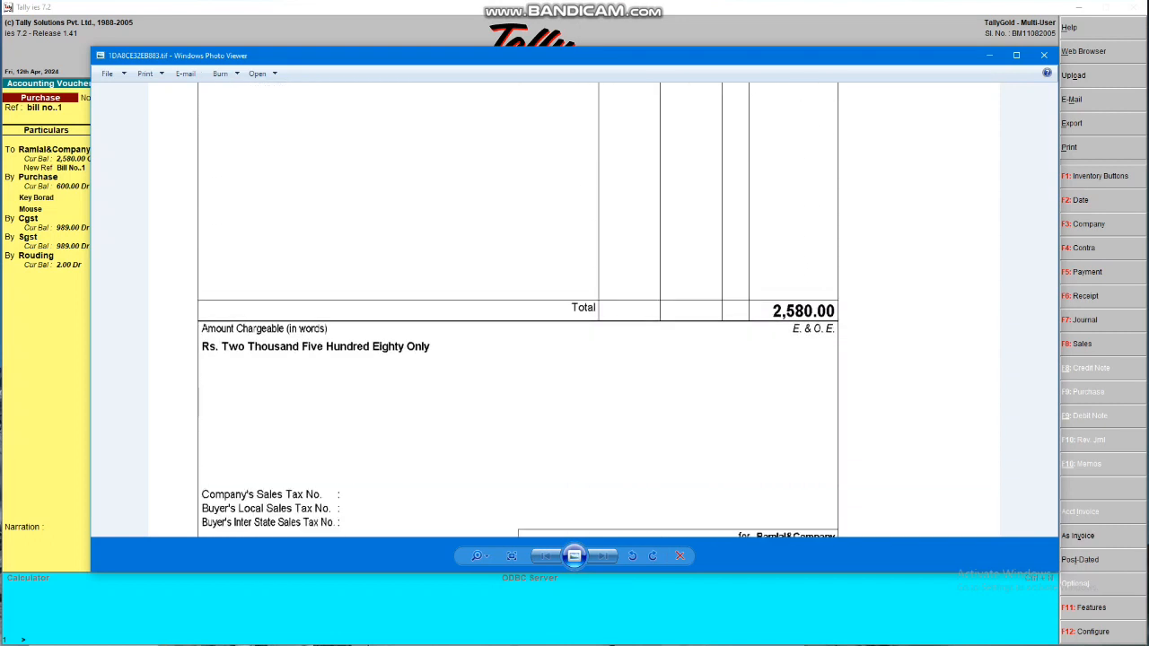
scroll(518, 310, down, 1)
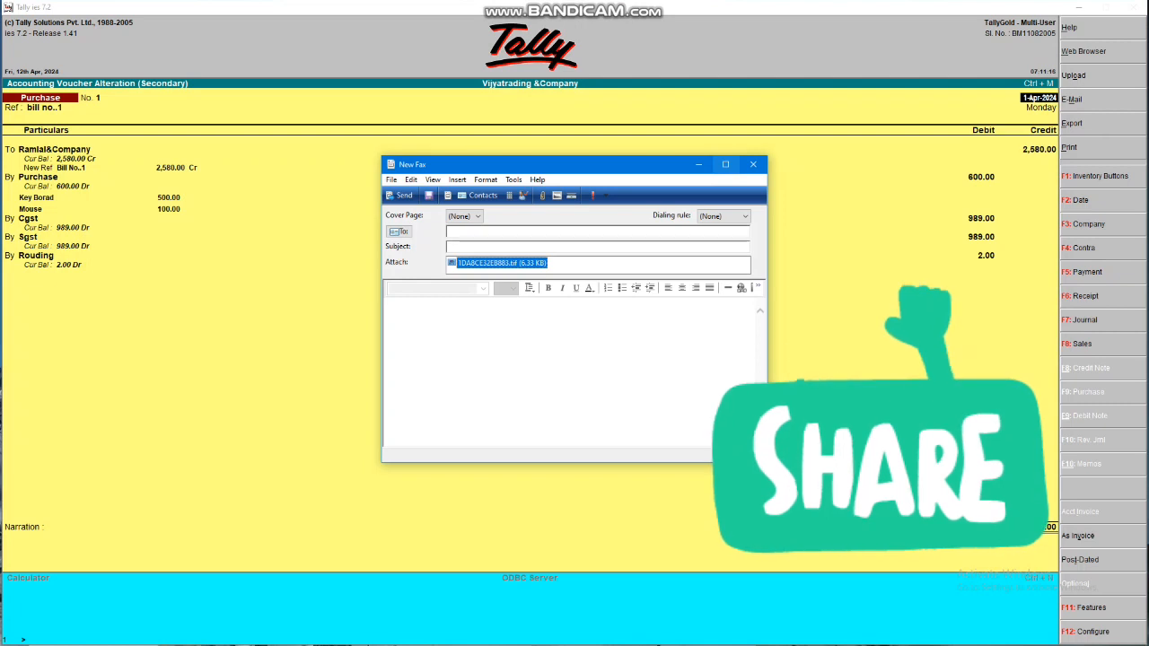
Reopen the TIFF invoice image and bring up its printing options
double_click(502, 263)
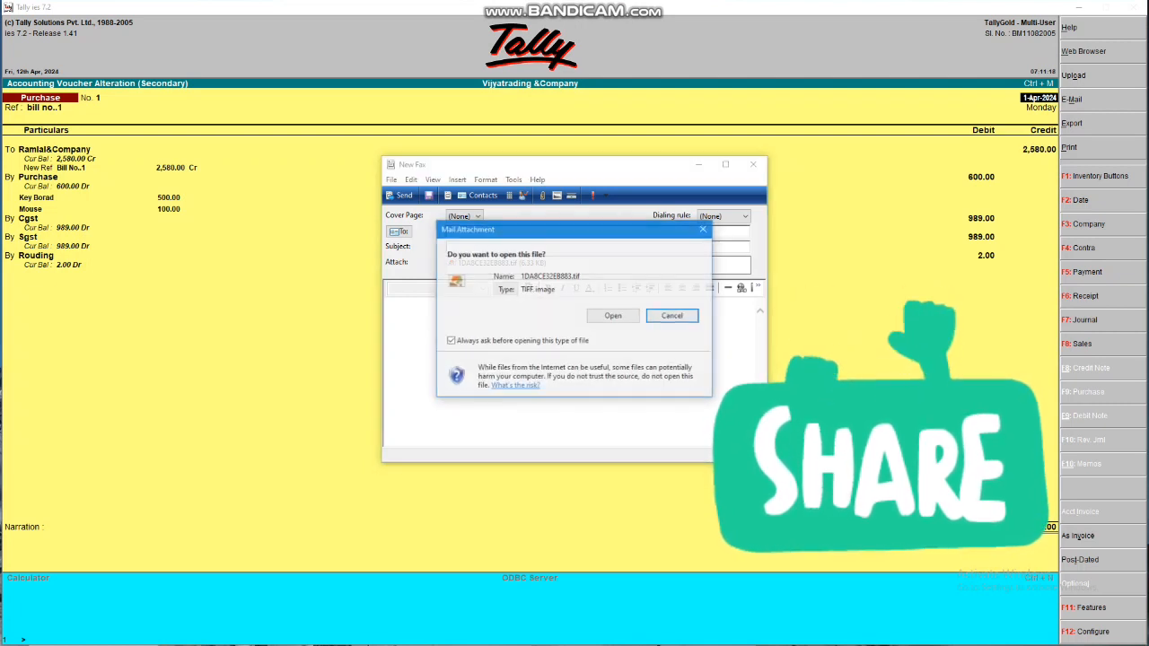
click(613, 316)
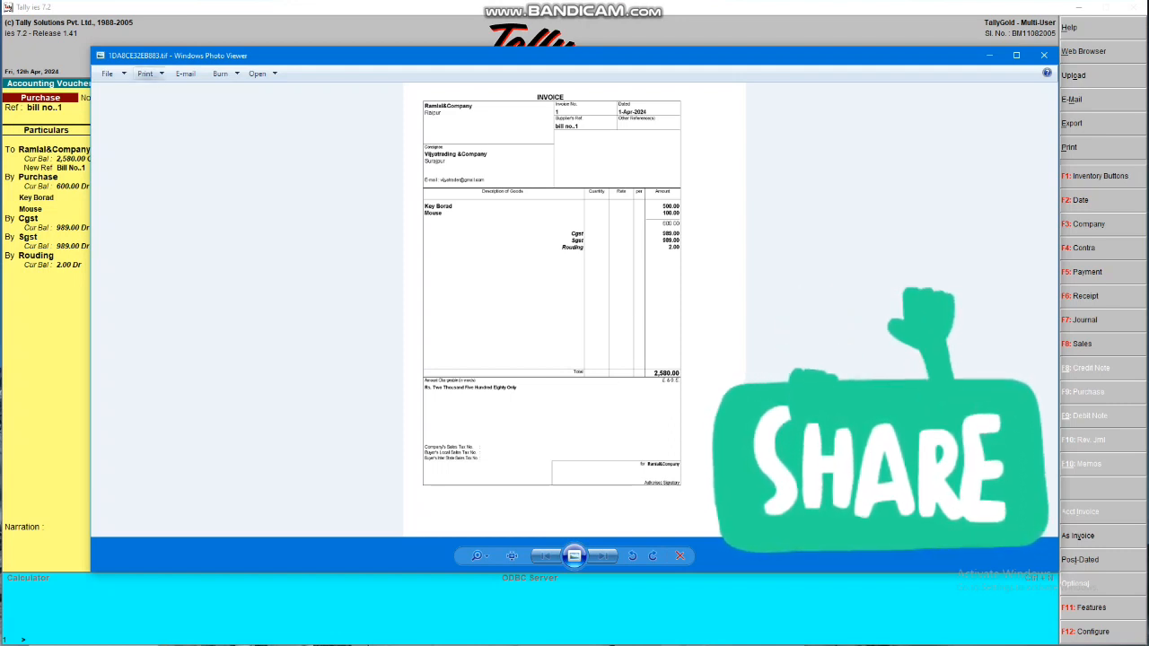
click(144, 73)
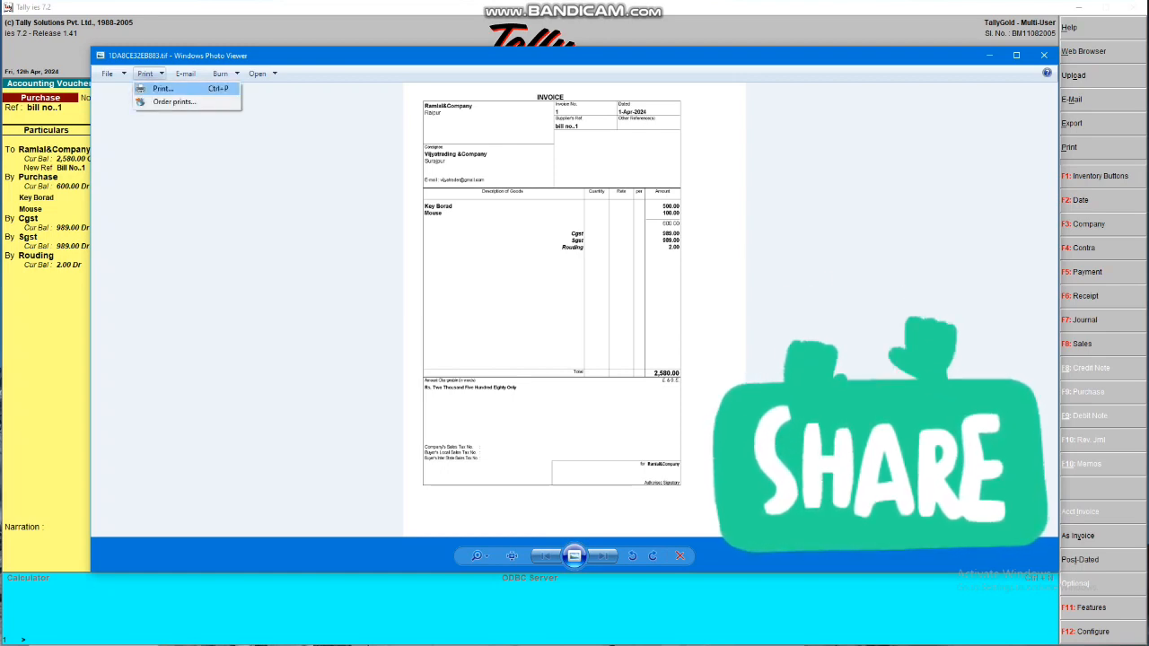